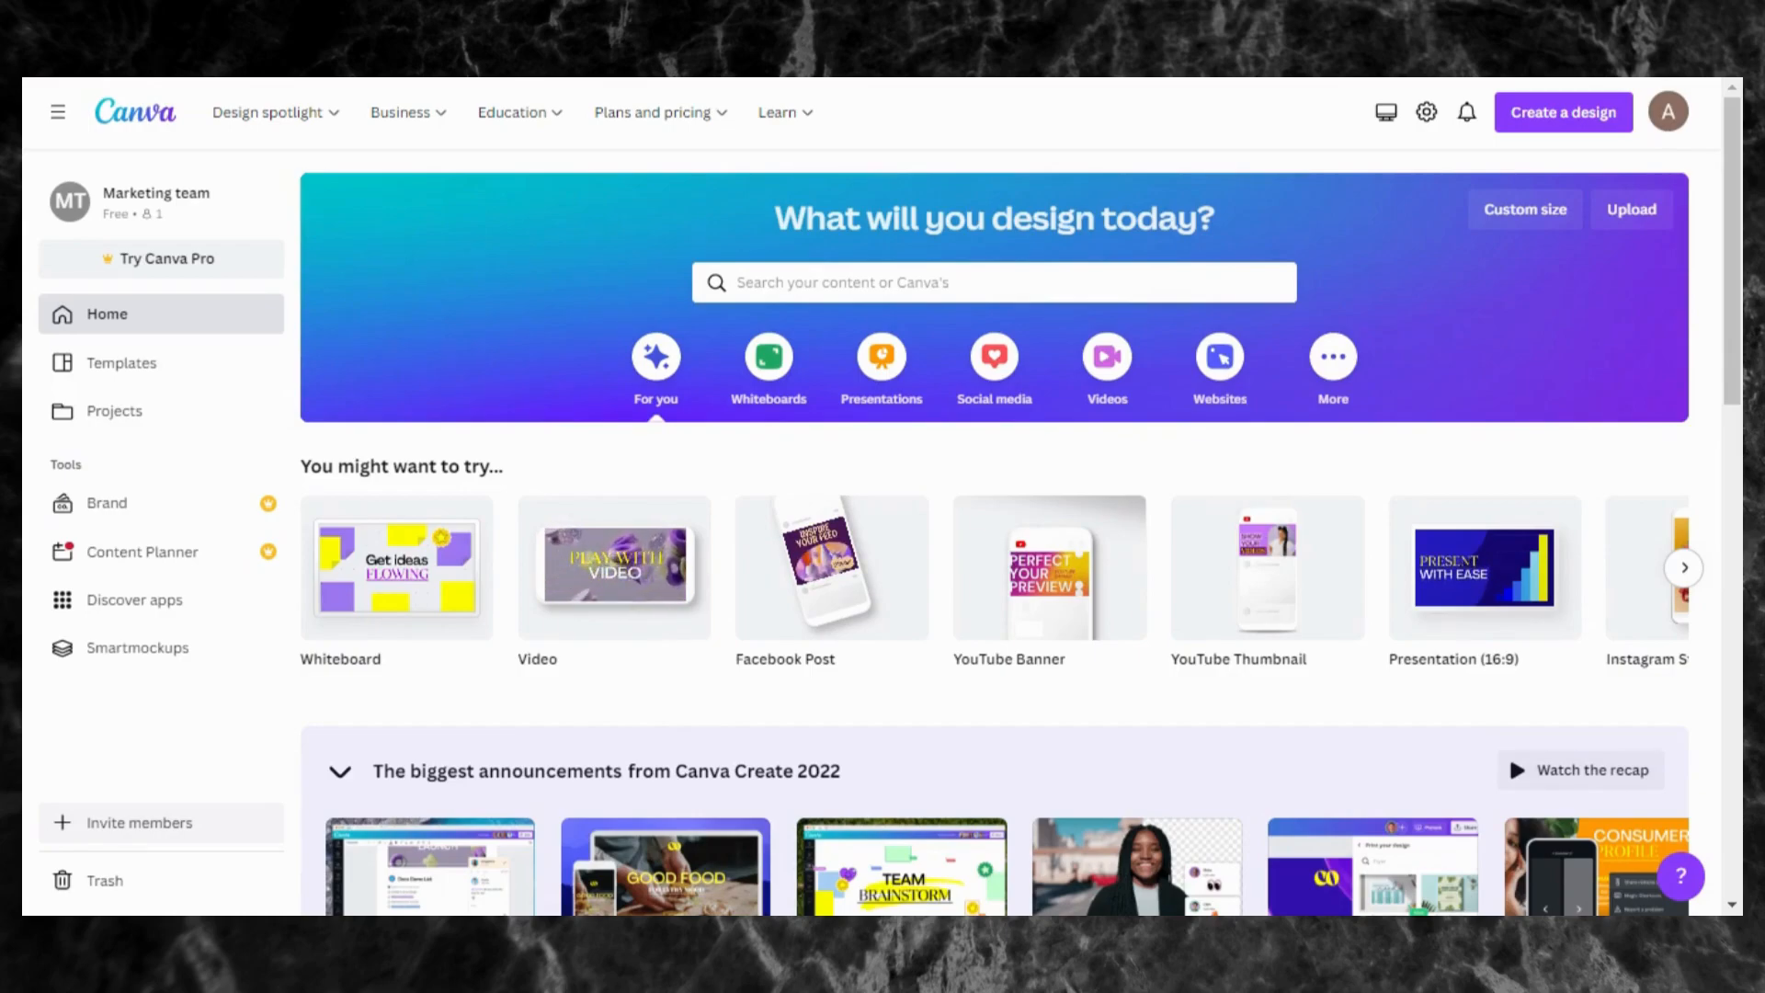
Step: Create a blank Facebook Post design and search the elements library for "frames"
click(809, 546)
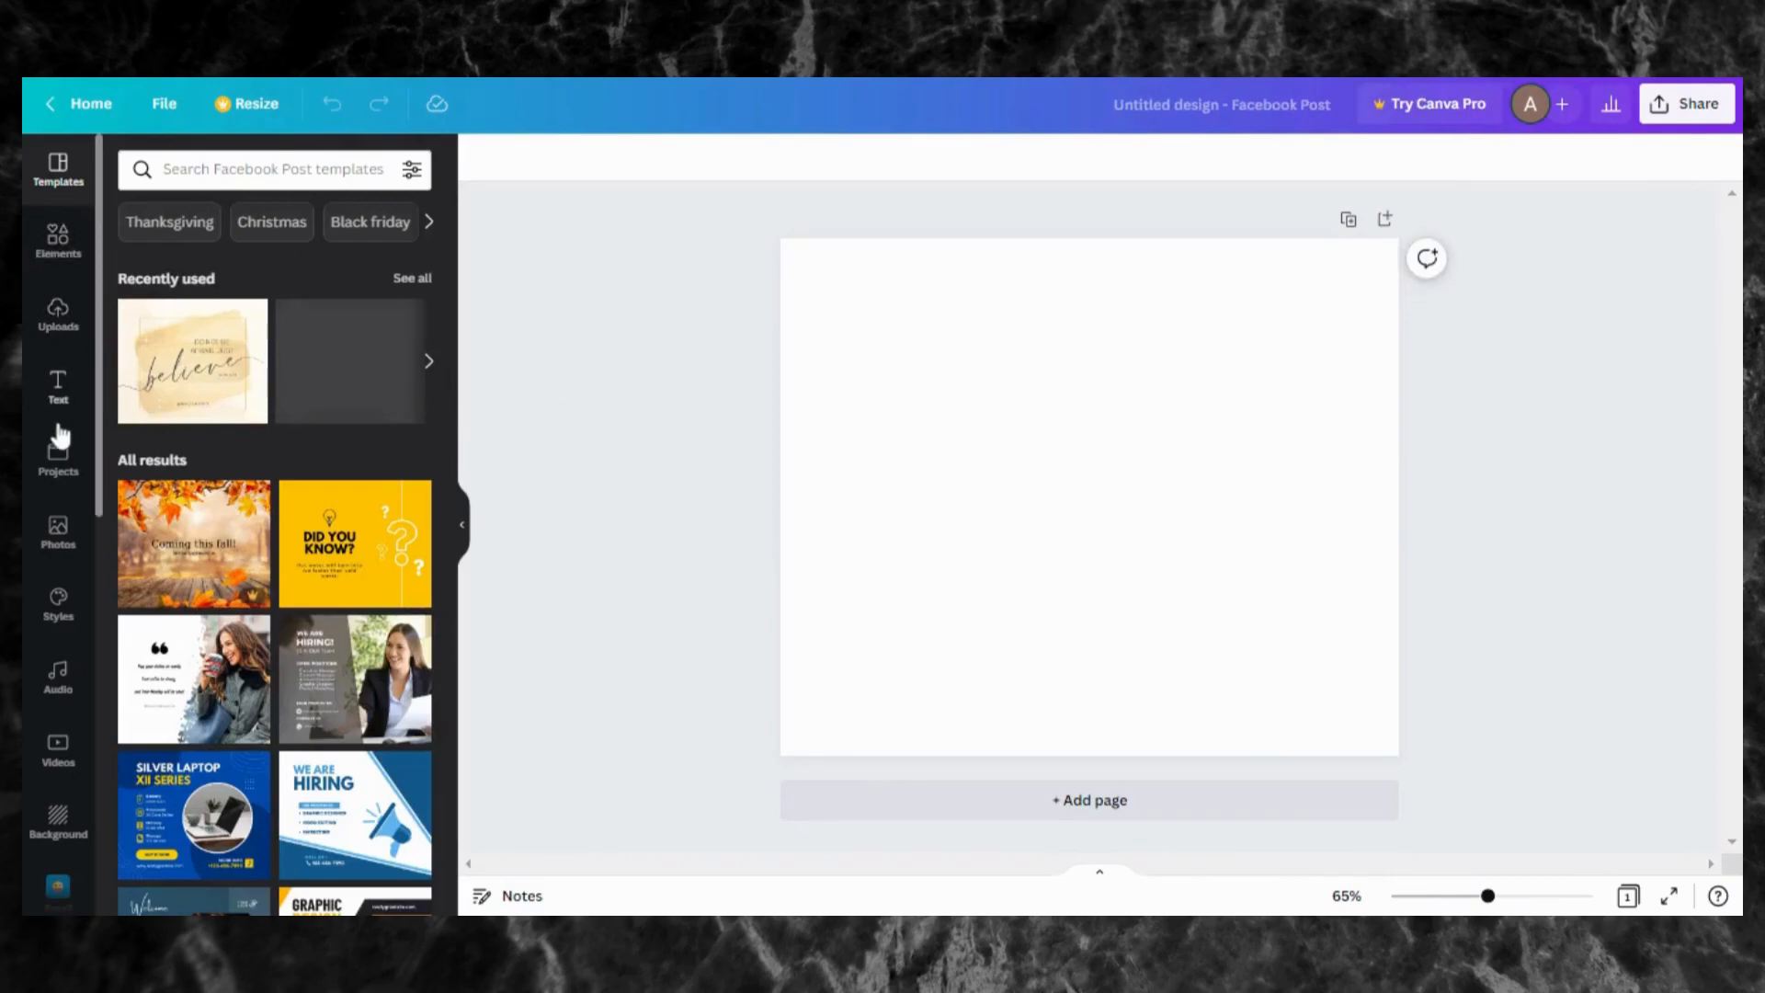
click(41, 261)
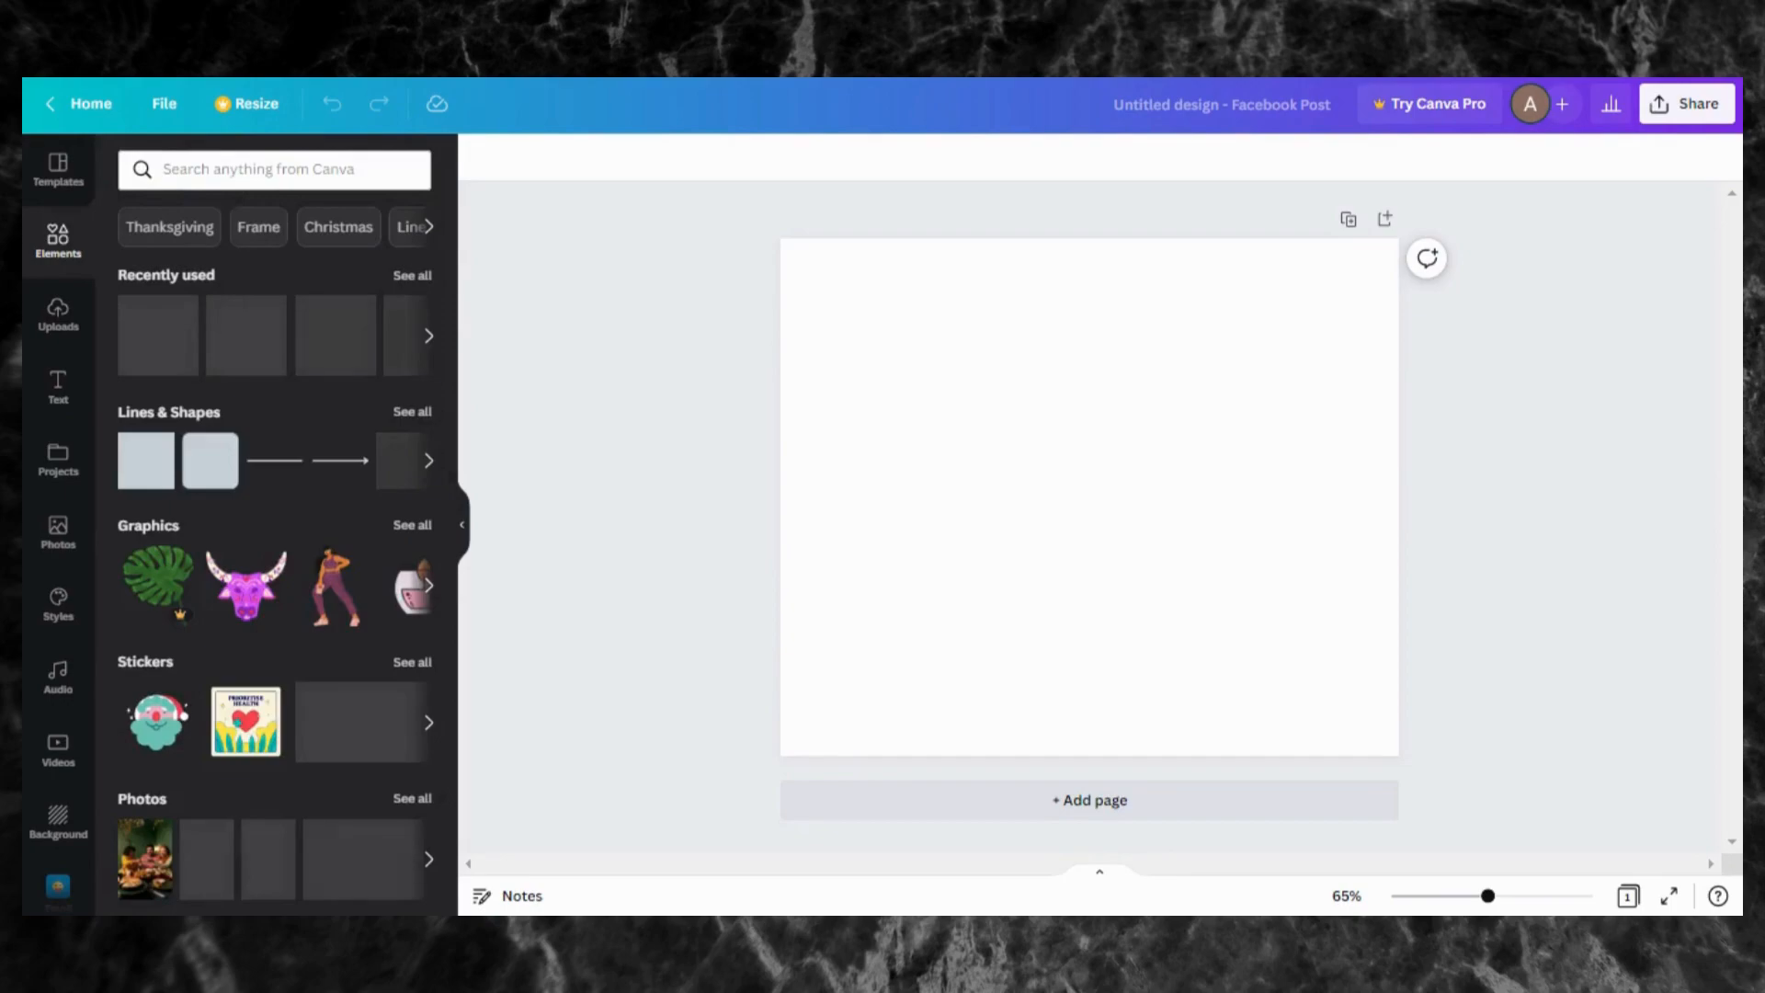
click(245, 183)
text(frames)
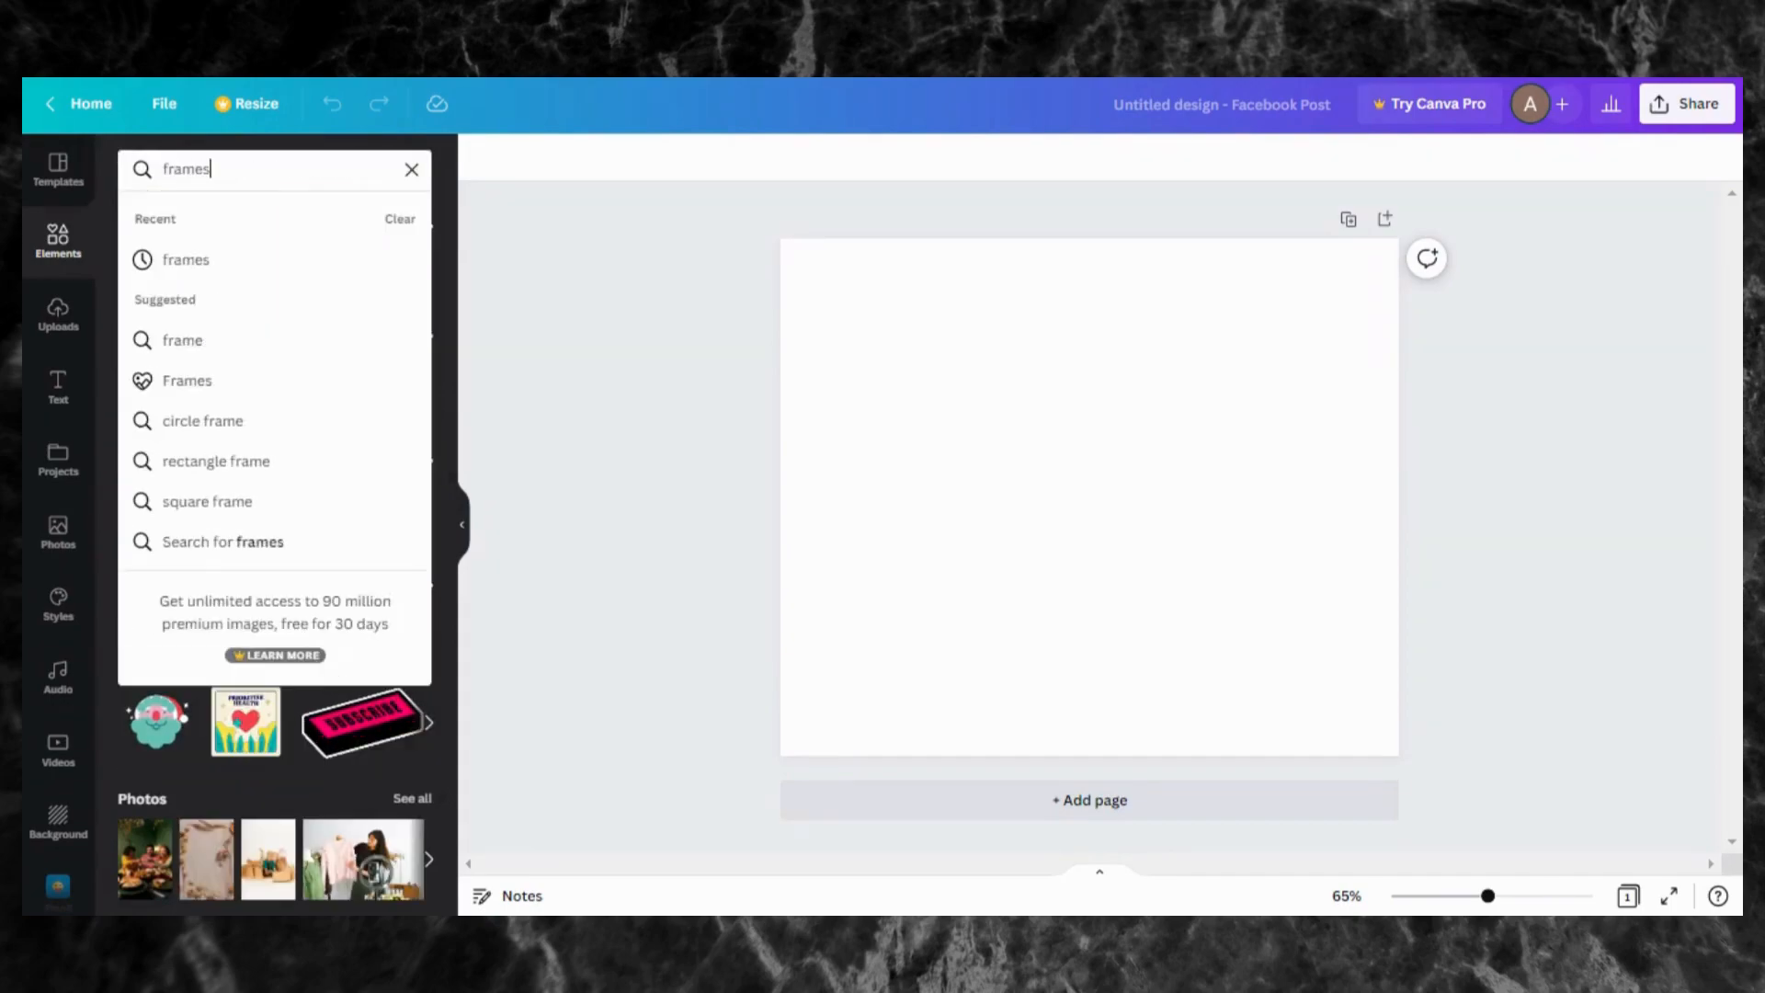
key(Return)
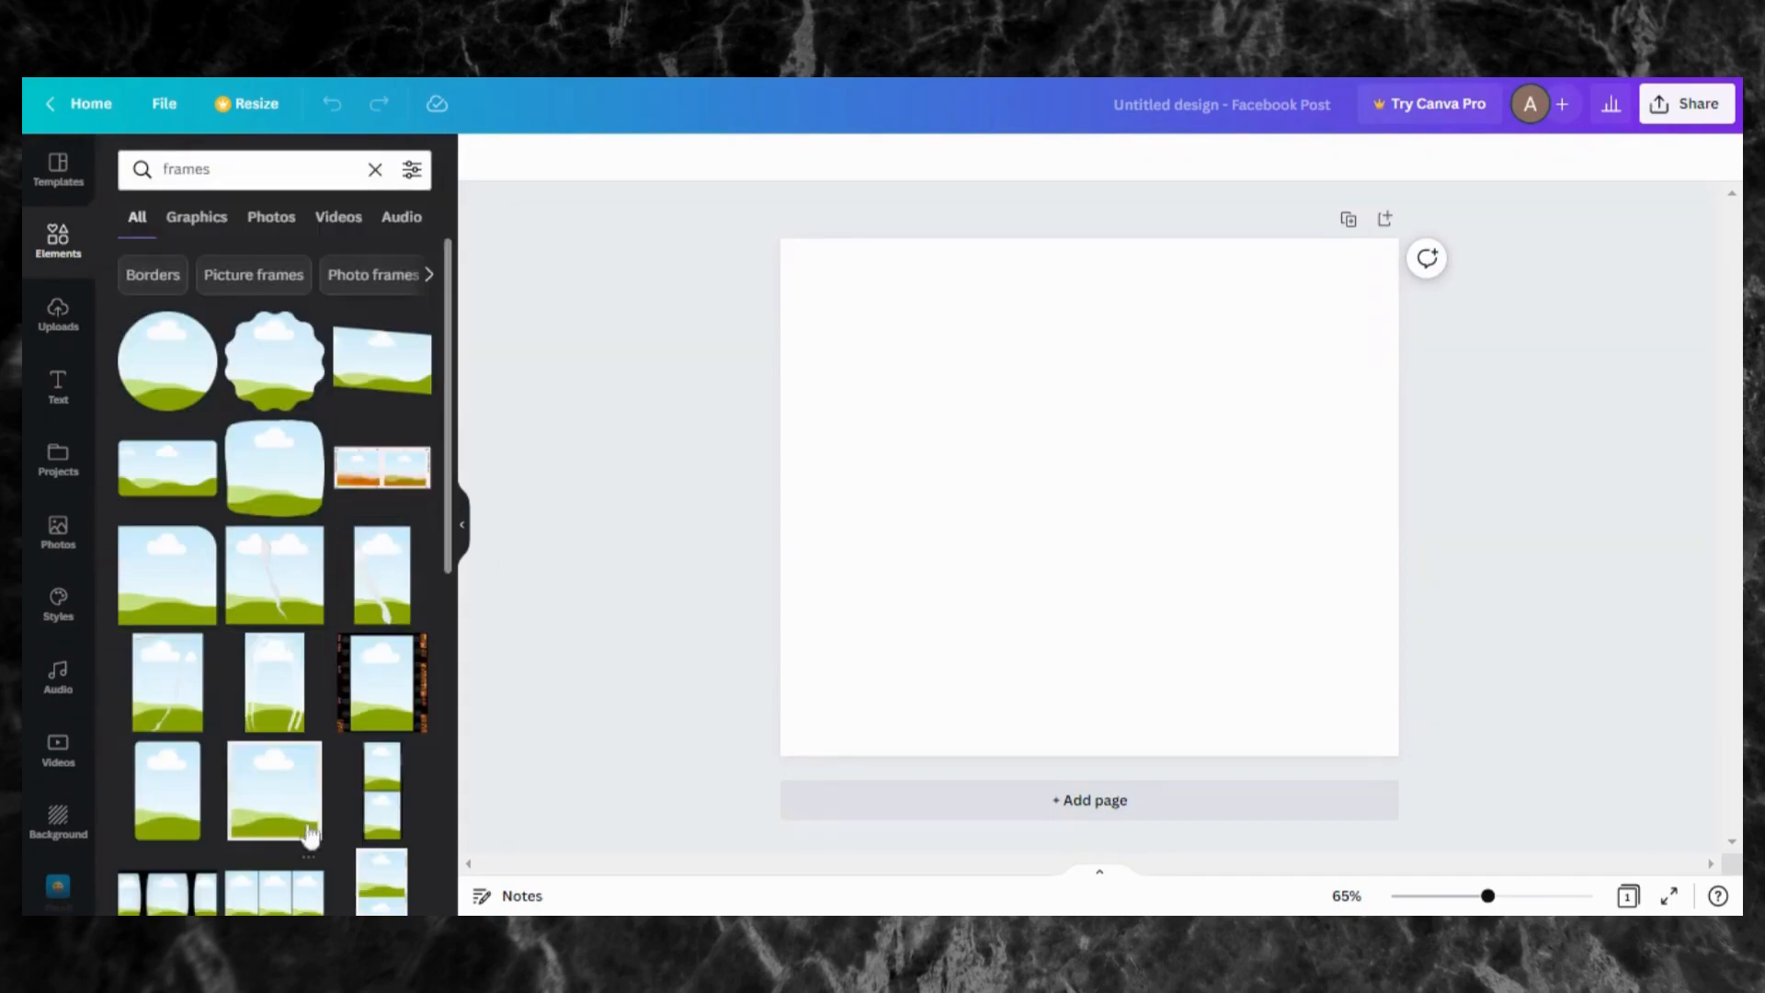
scroll(279, 686, down, 10)
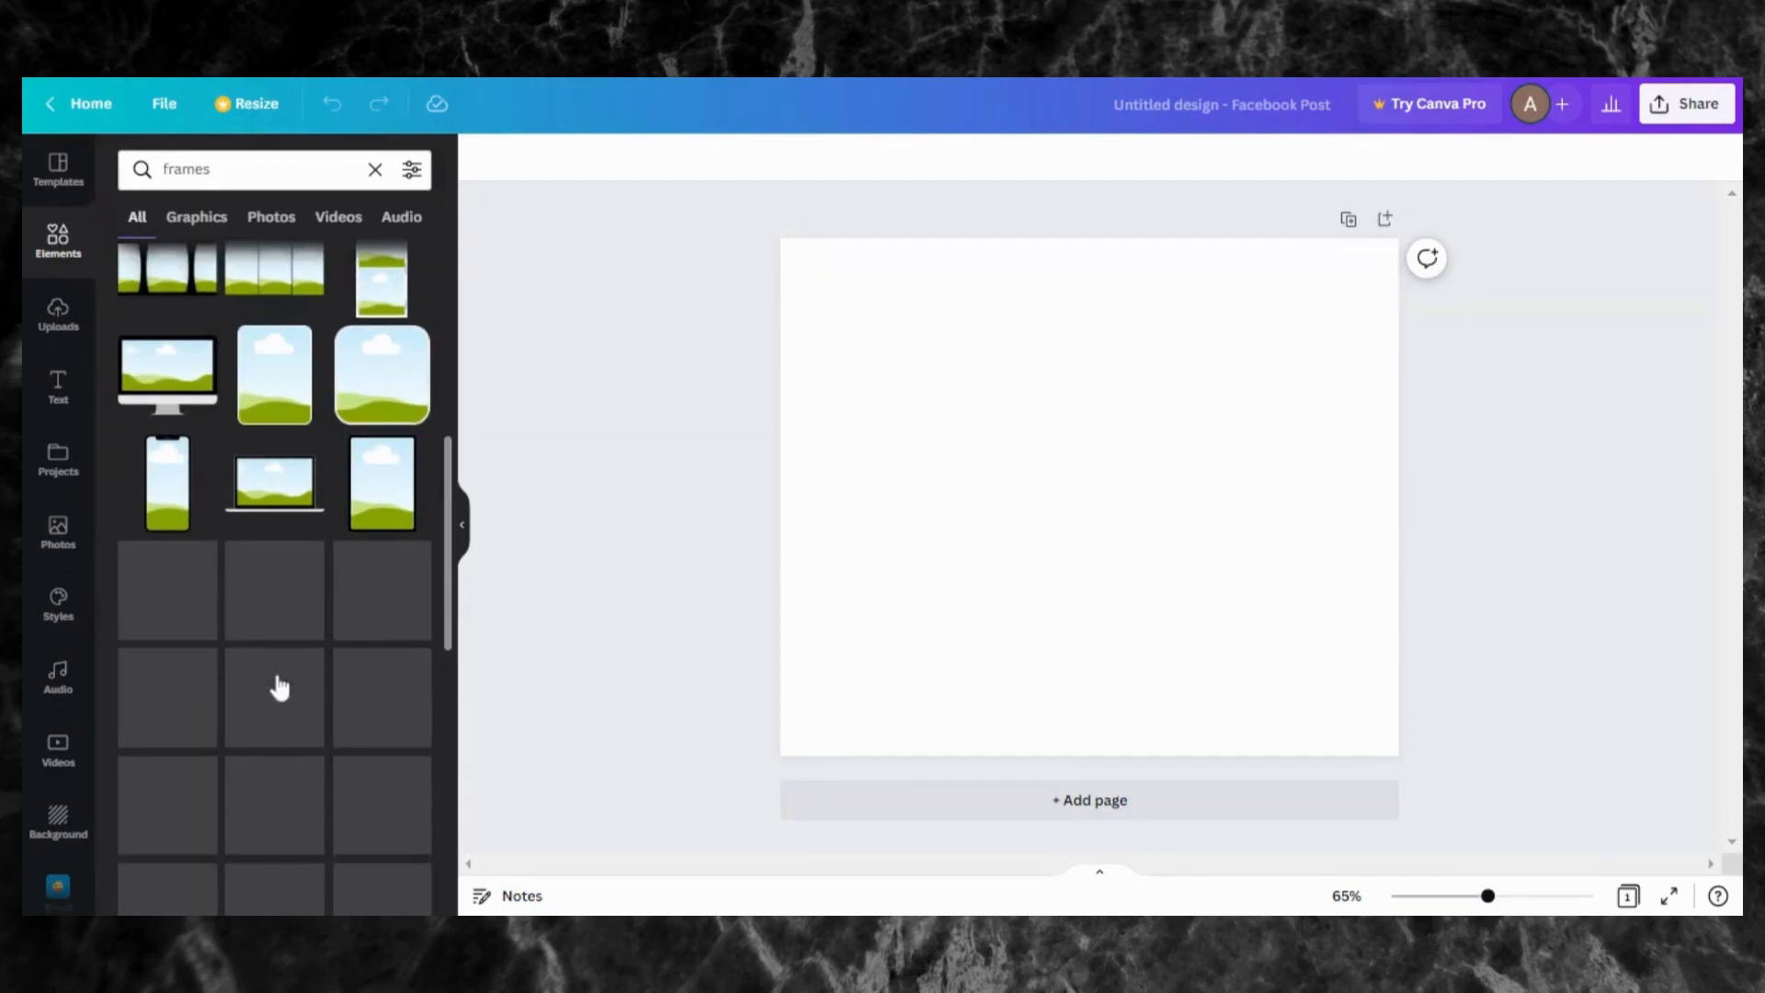
scroll(276, 689, down, 6)
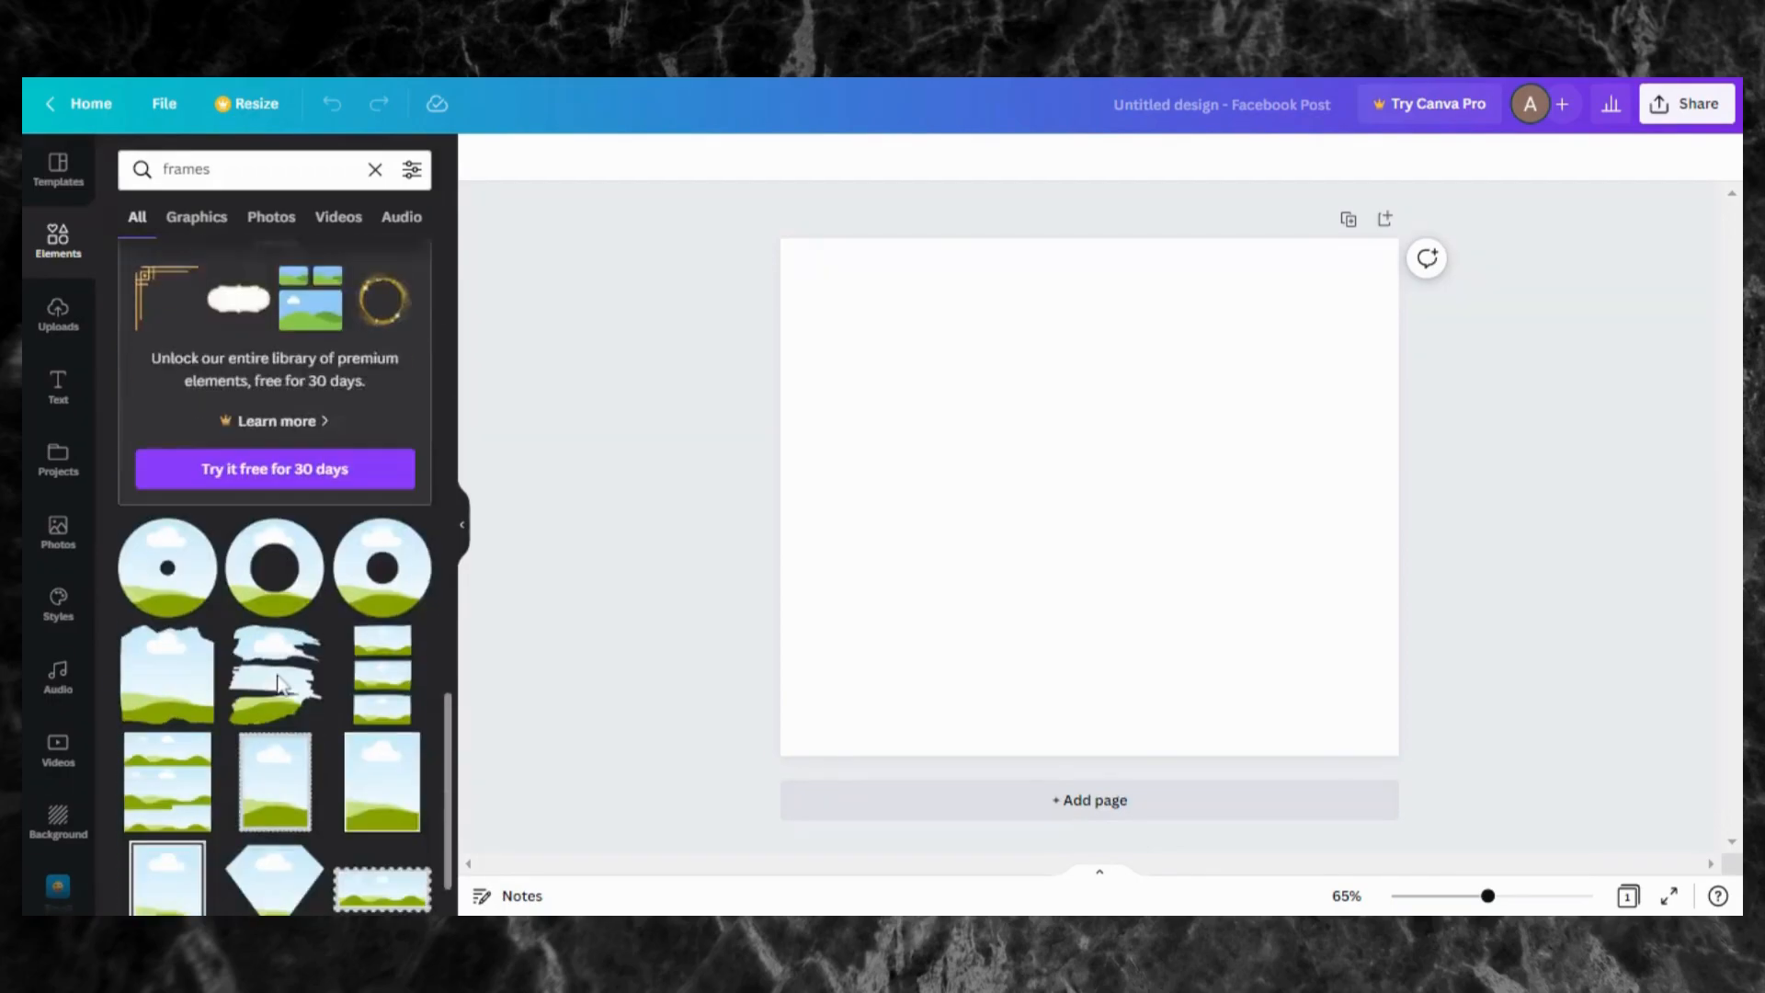
Step: Search the elements library for "Grids" and look through the graphics results and all results
click(375, 169)
text(Gr)
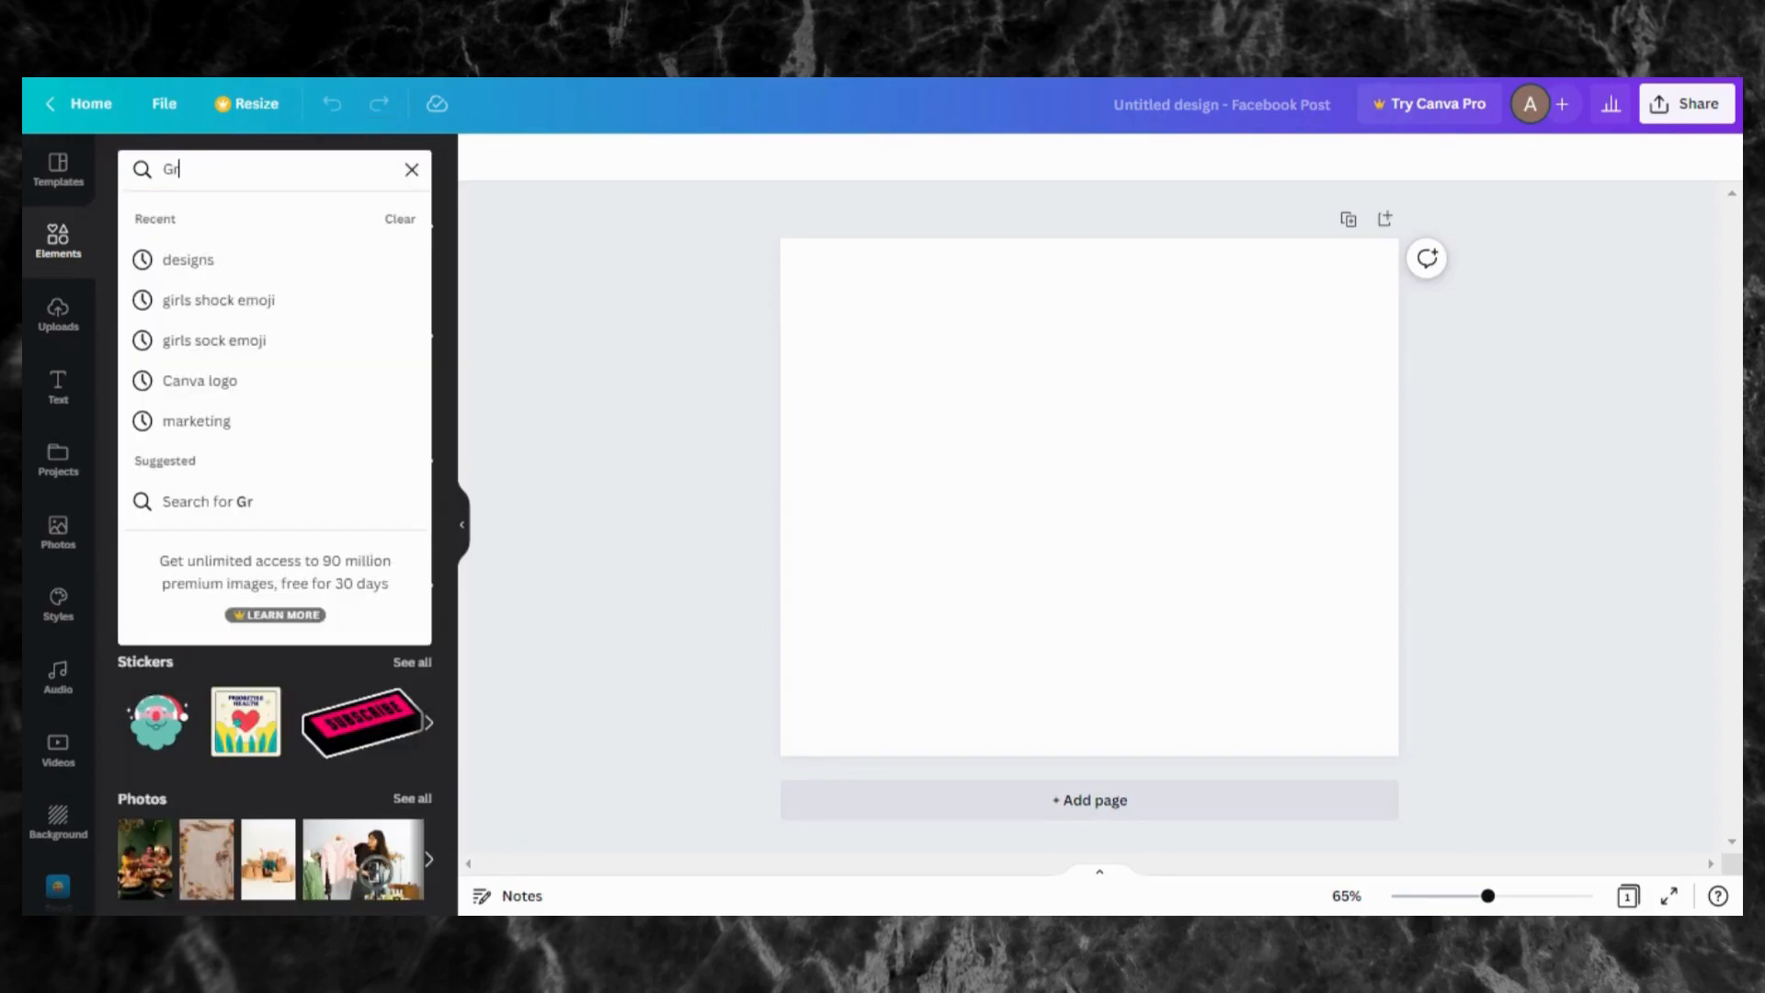
text(ids)
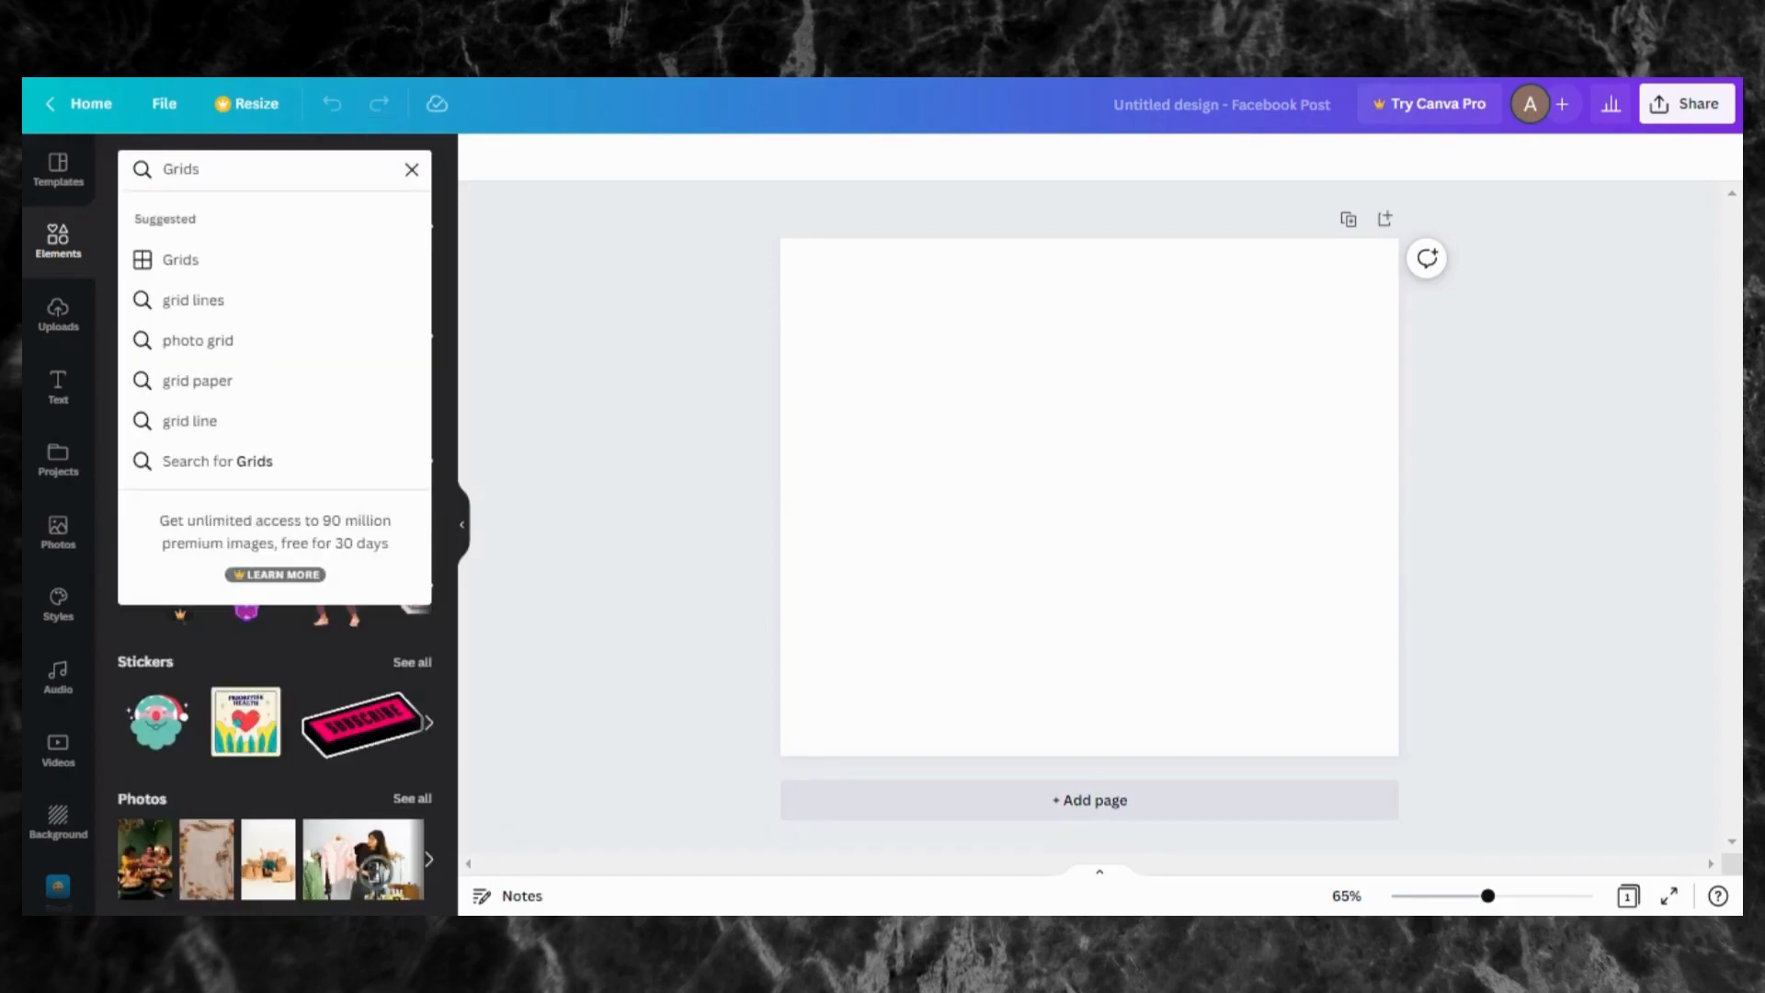
key(Return)
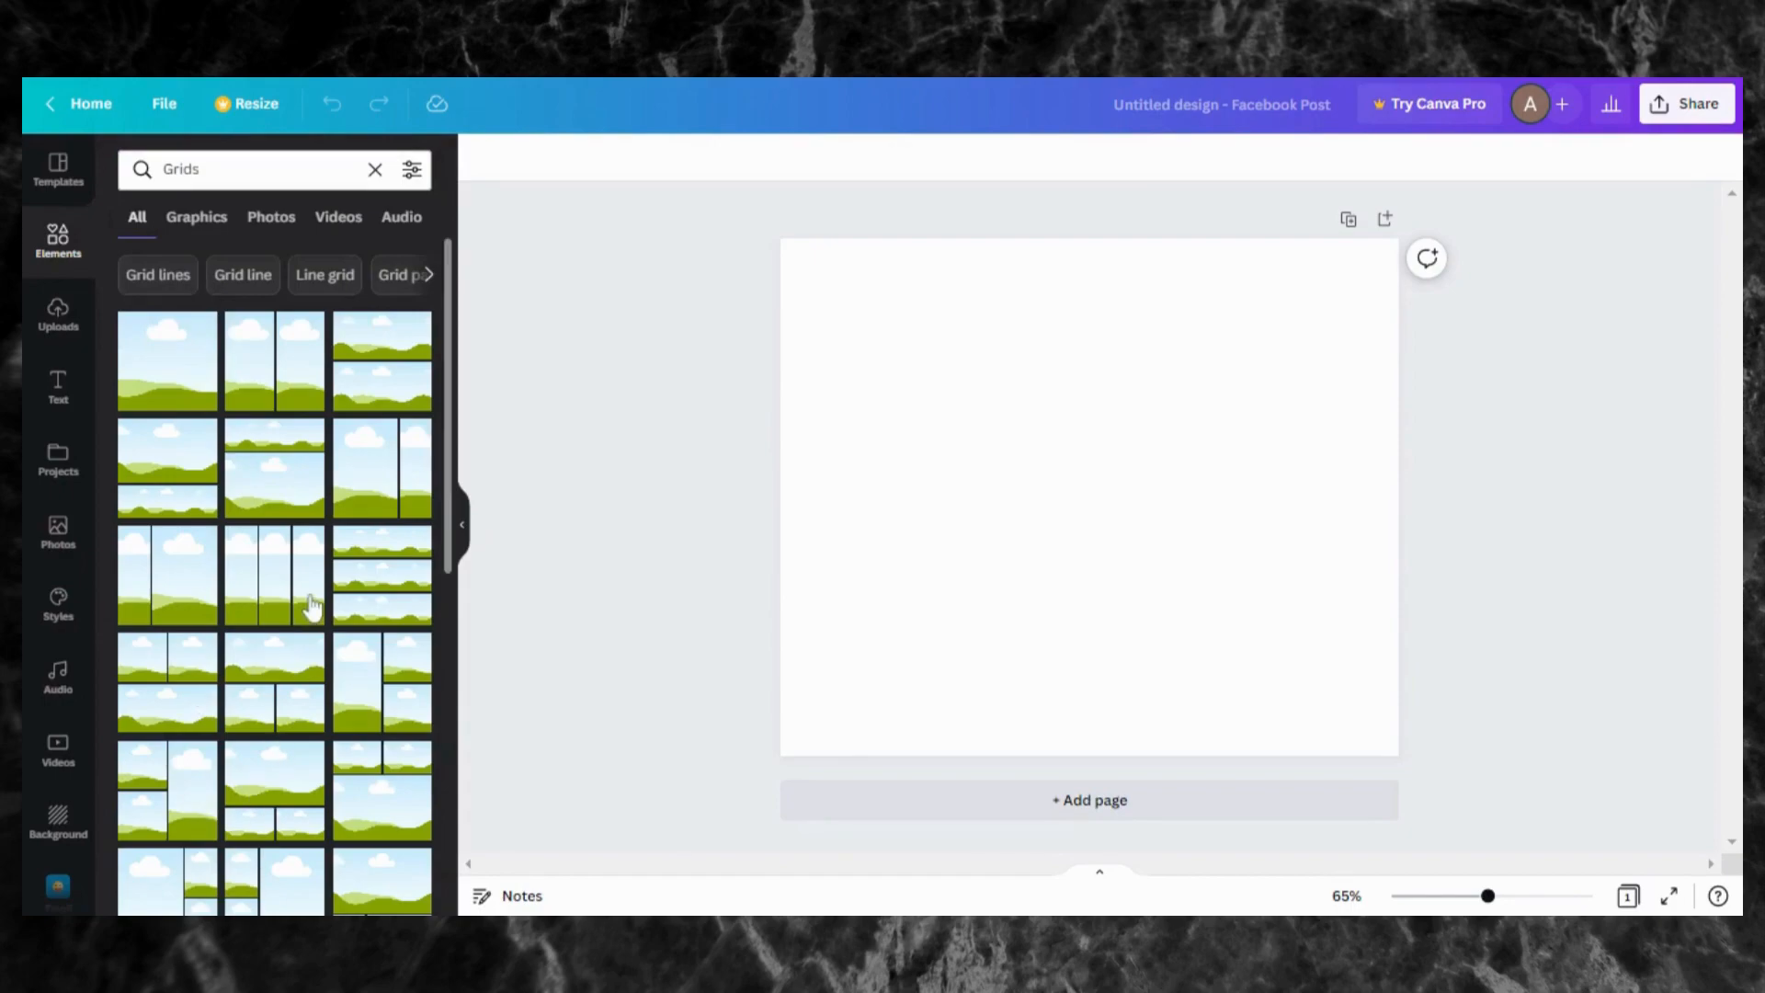
click(177, 228)
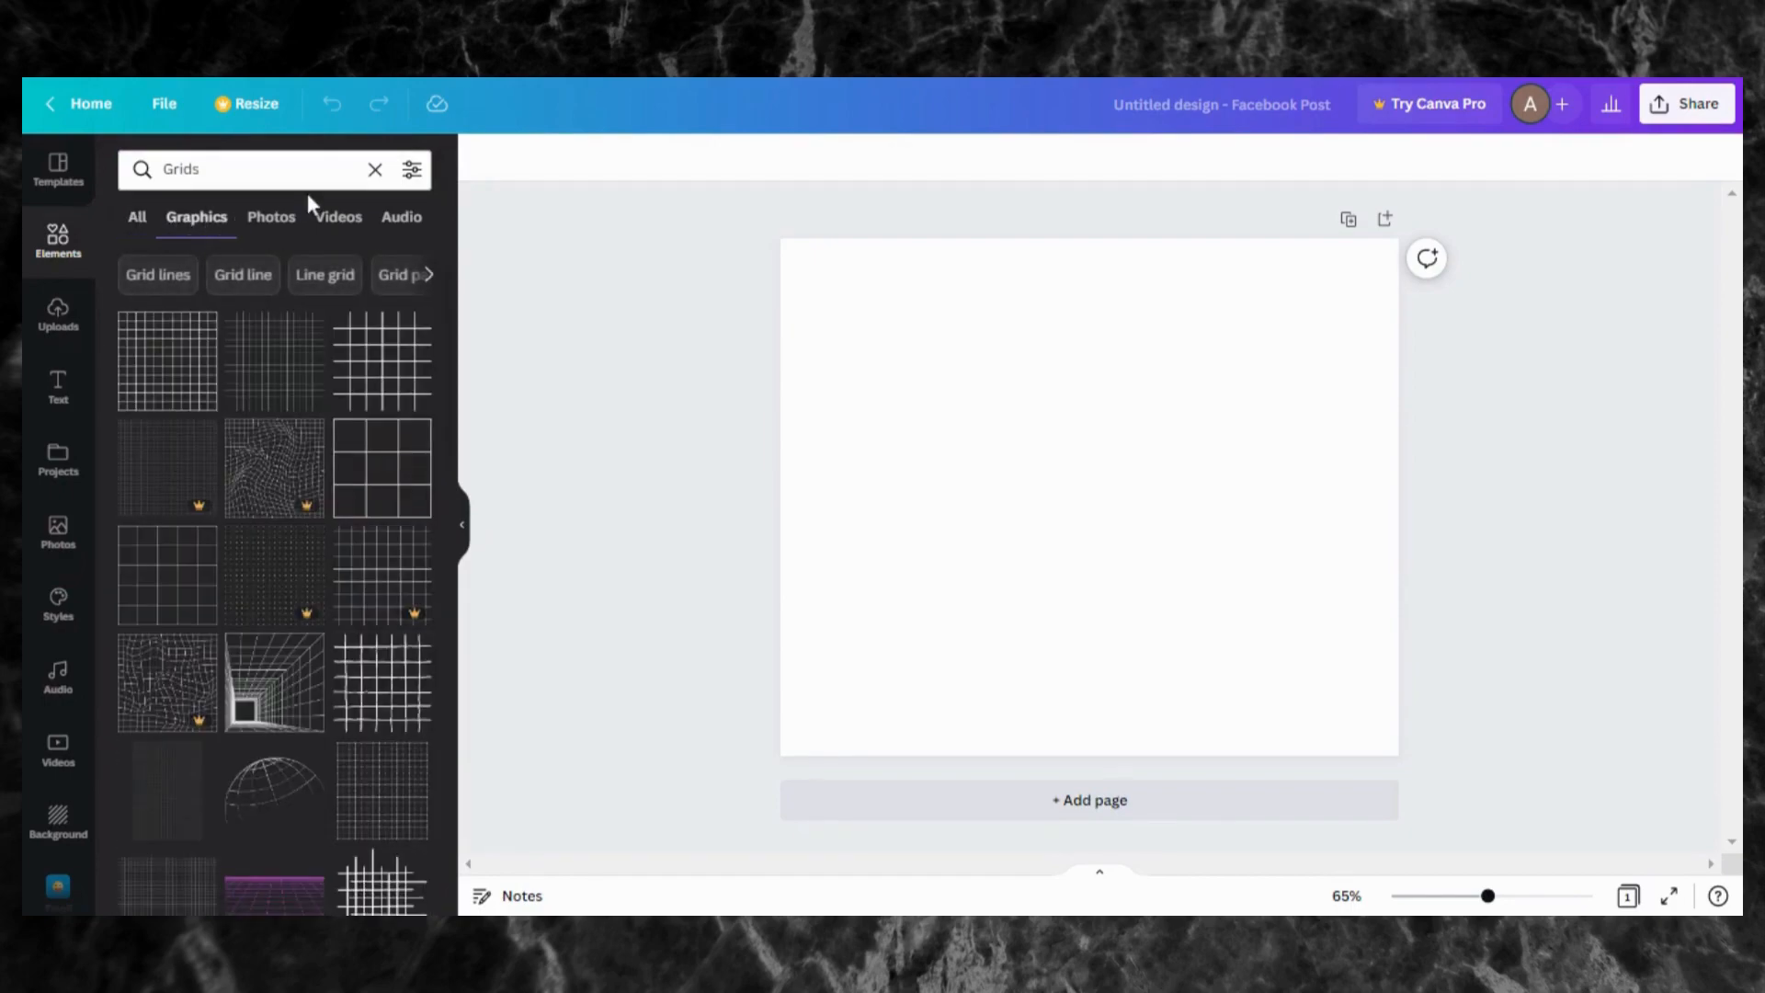
click(138, 221)
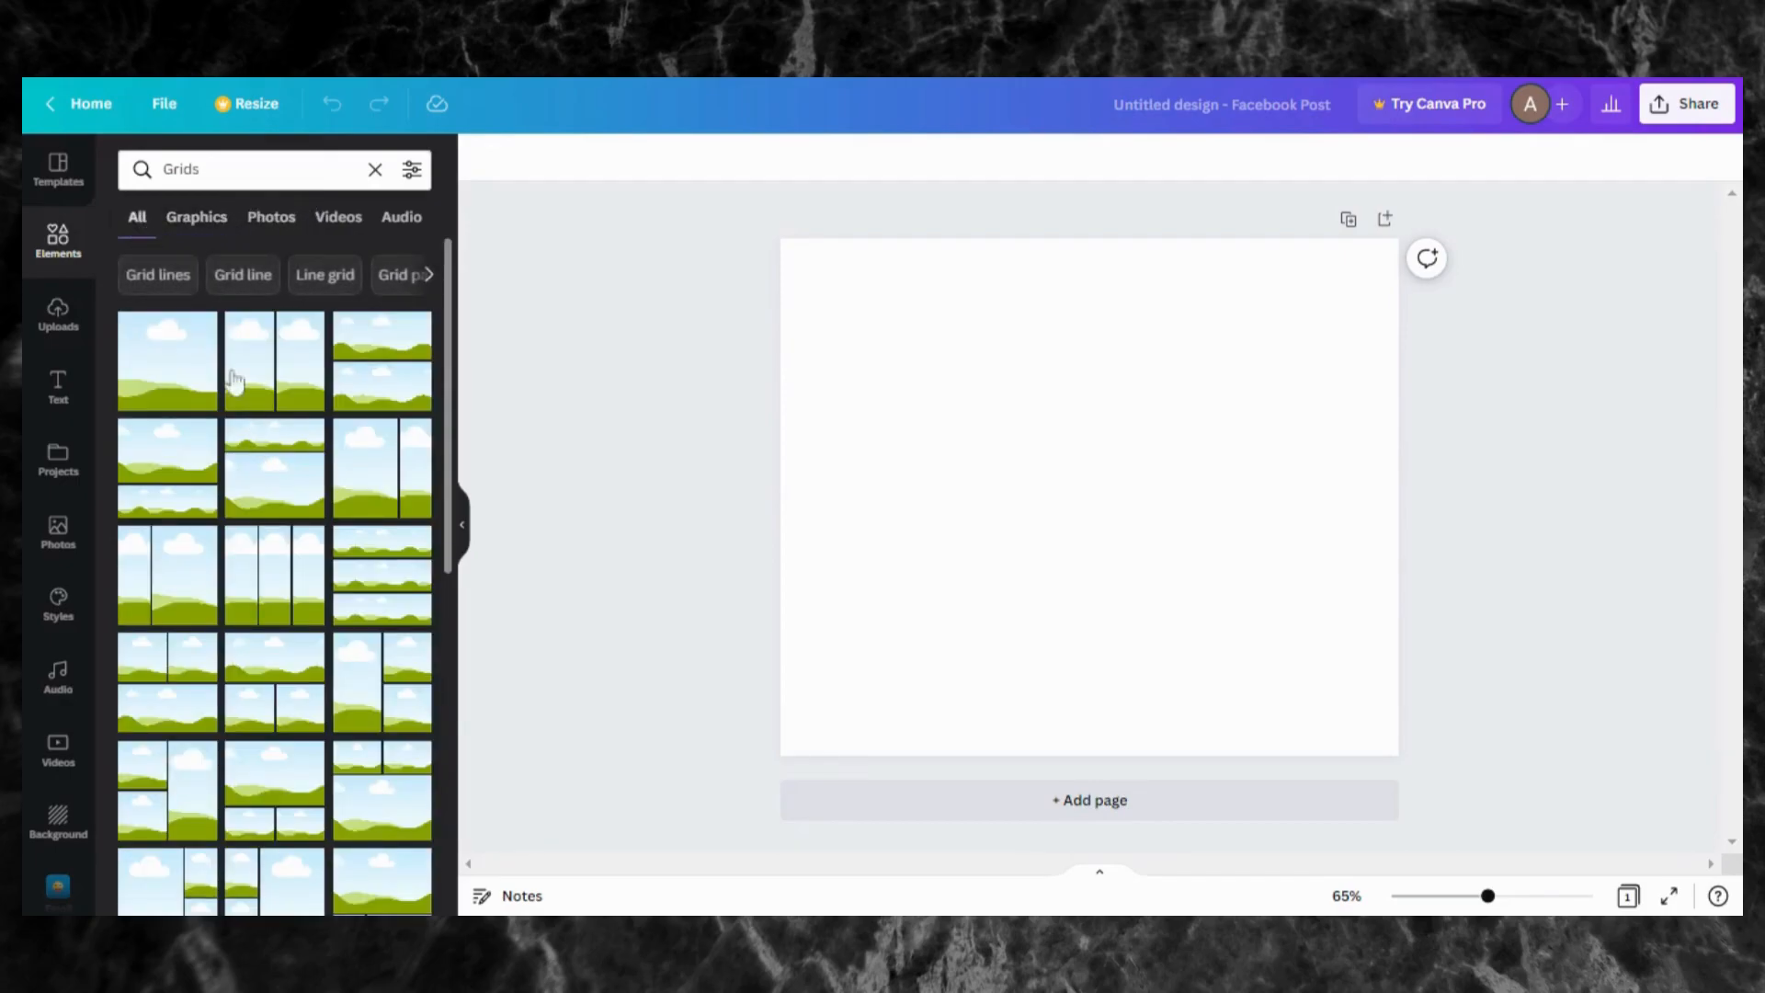
Step: Search the elements for "frames" and add the square frame with rounded corners and an outline to the page
click(375, 169)
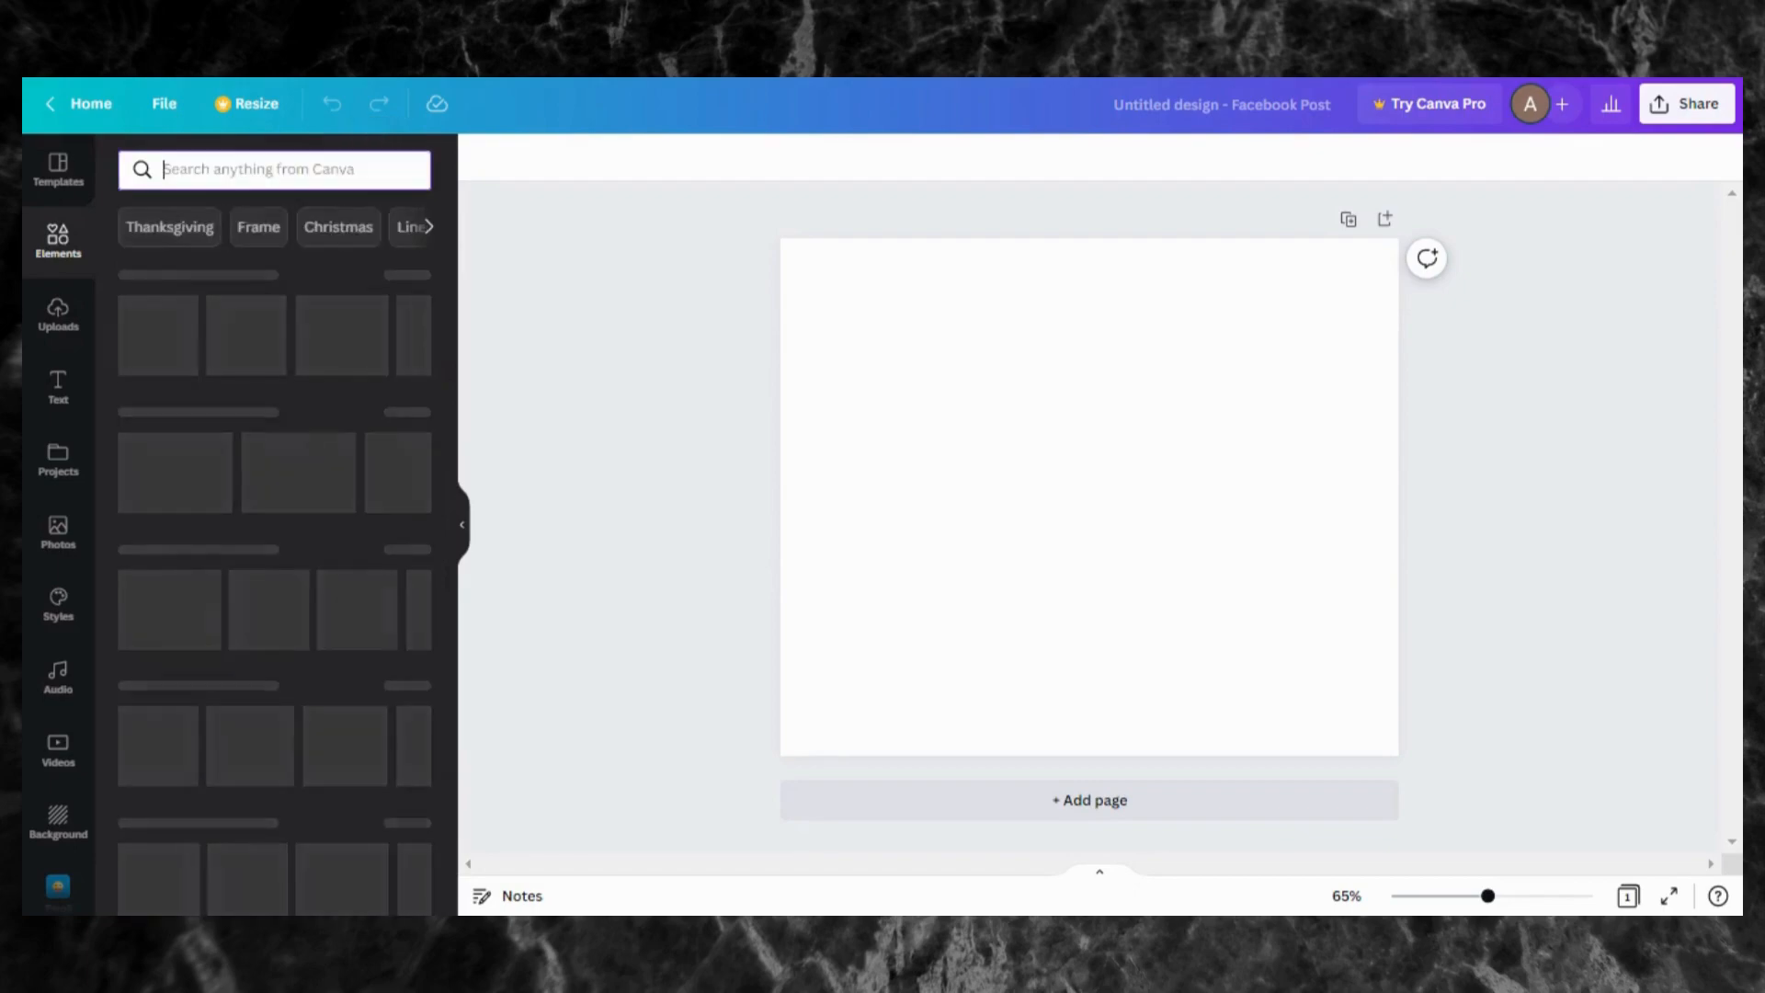
text(frames)
key(Return)
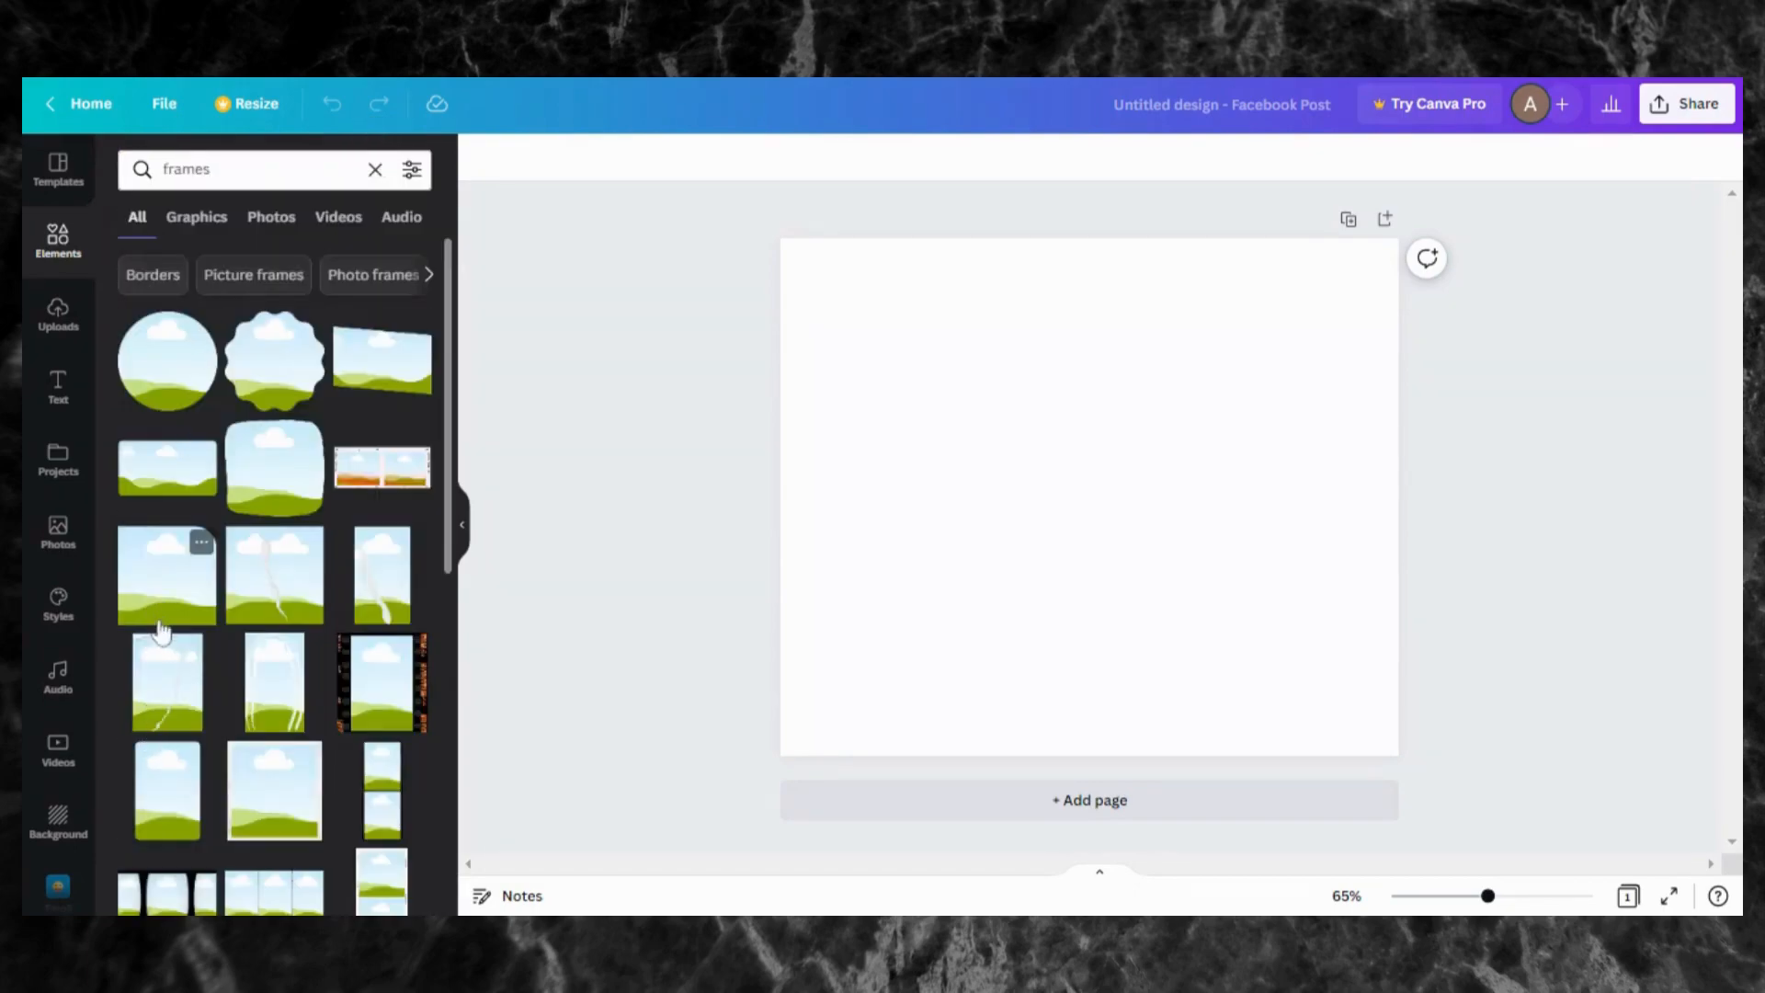
scroll(244, 598, down, 5)
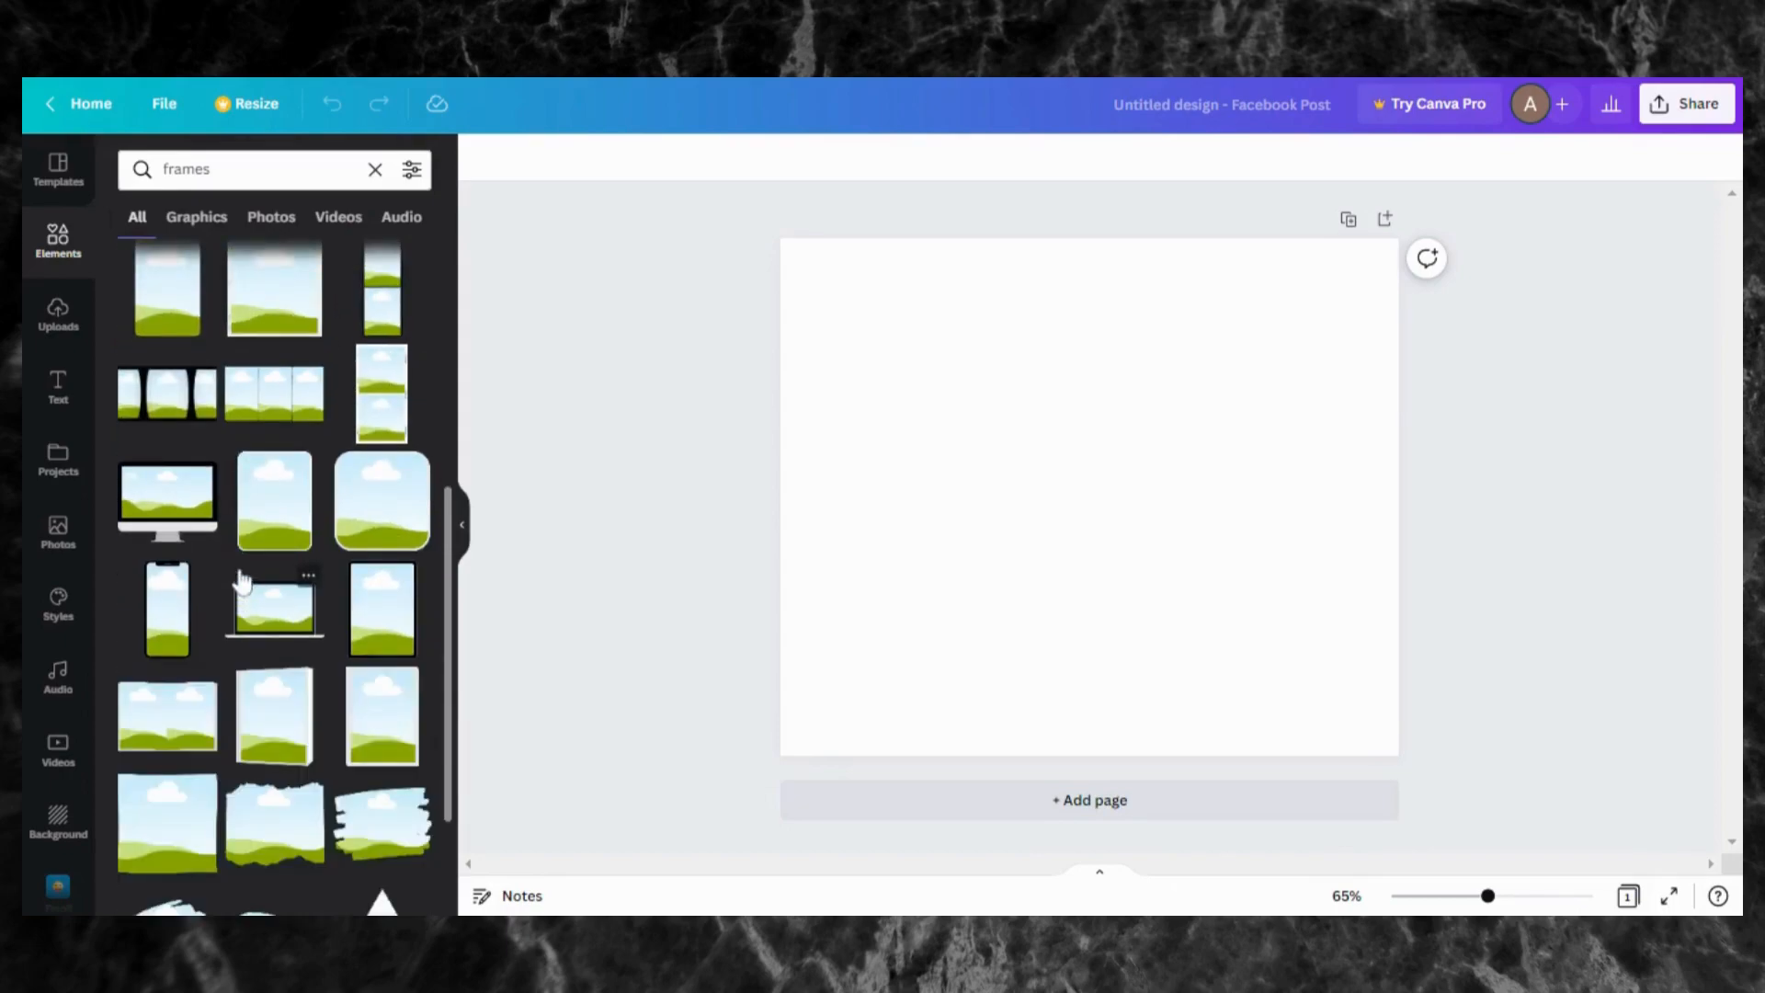
click(396, 533)
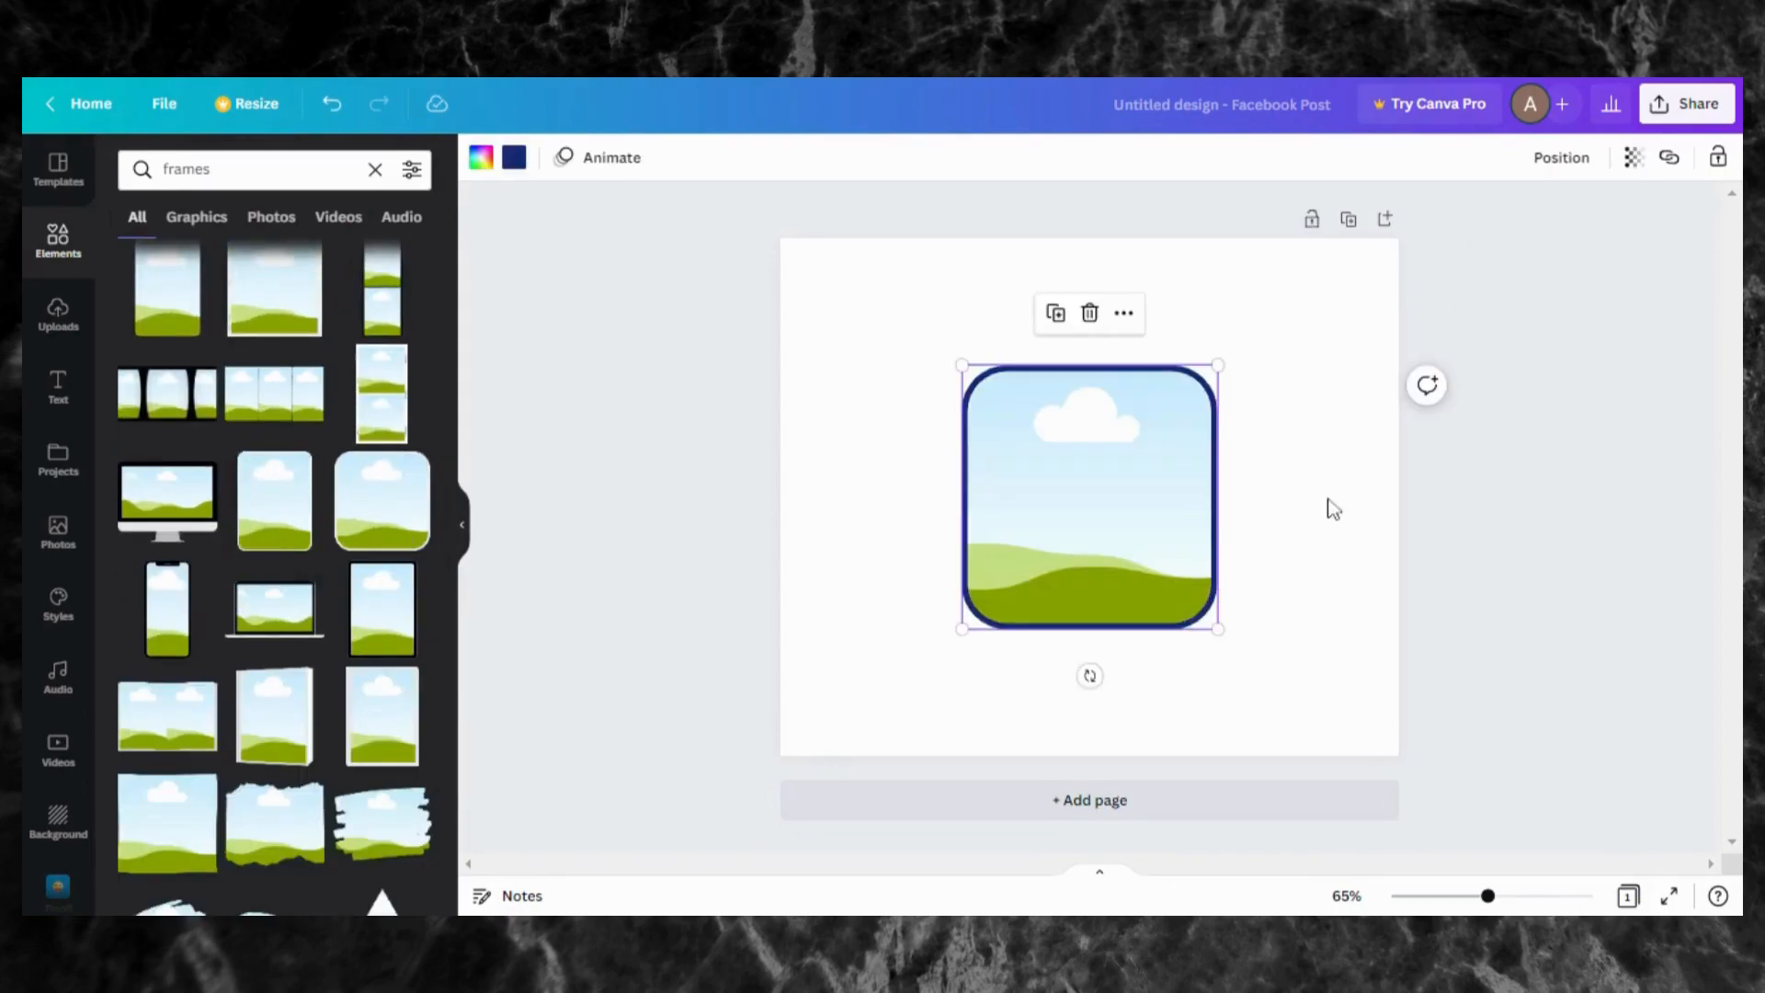
click(1310, 484)
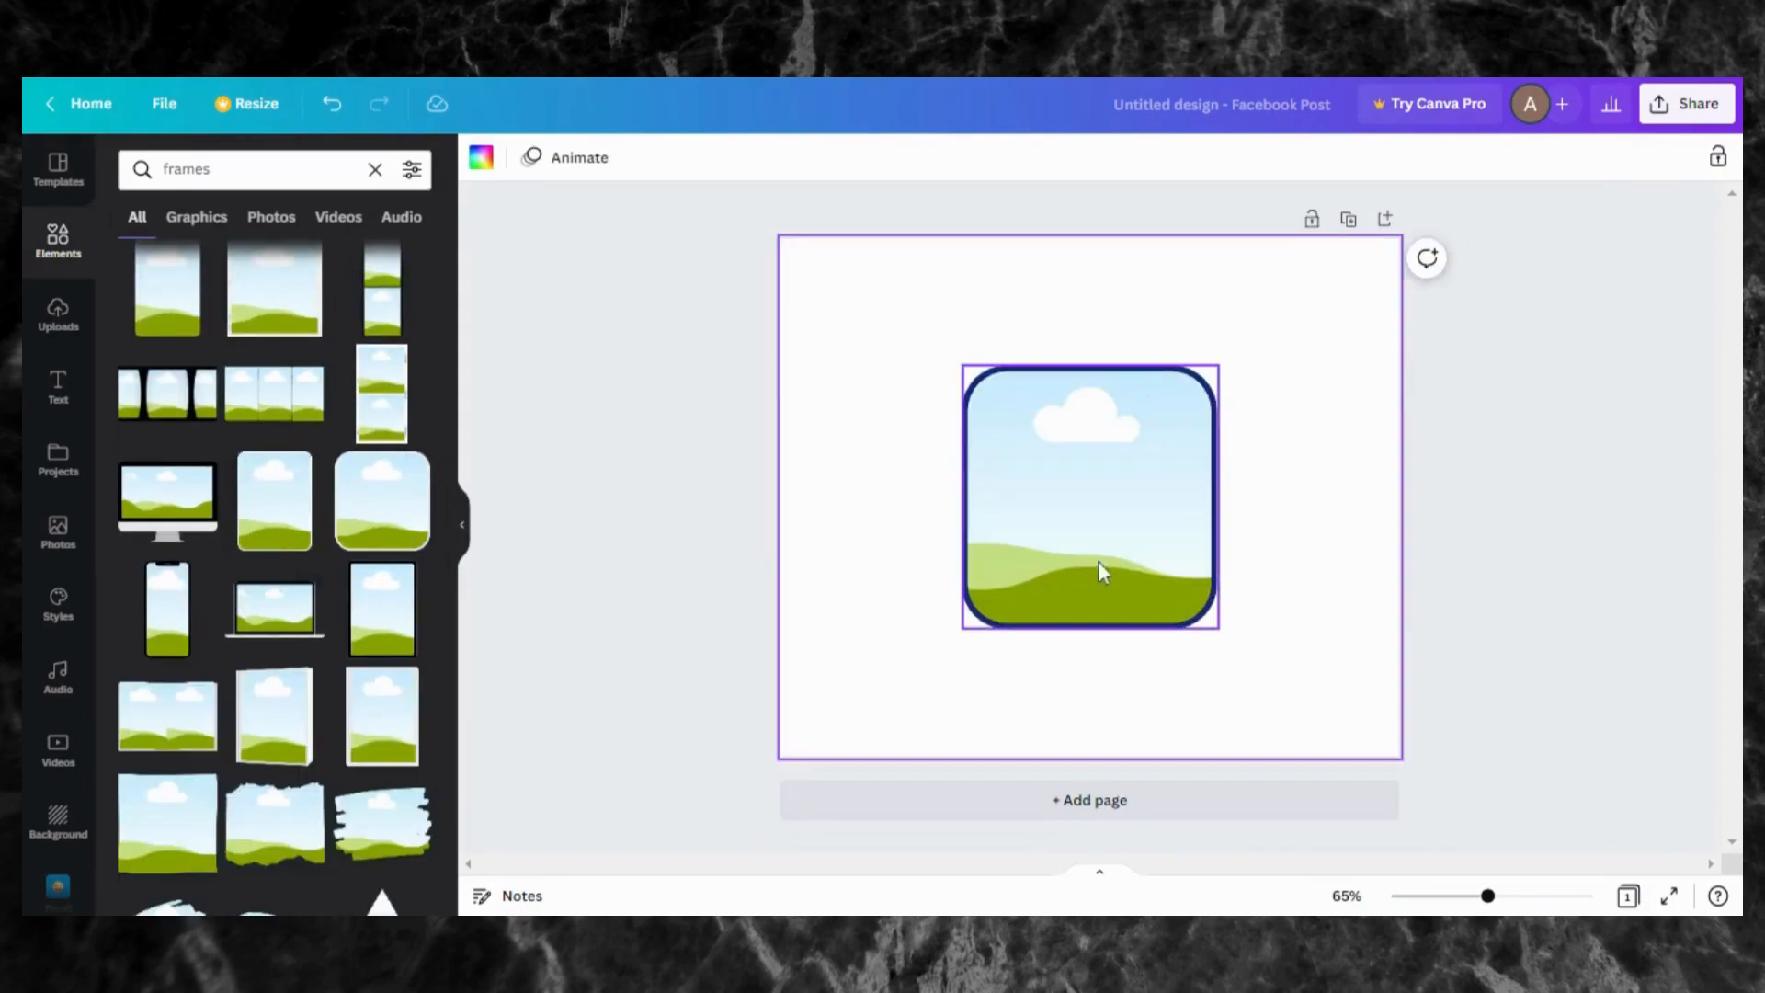
click(987, 375)
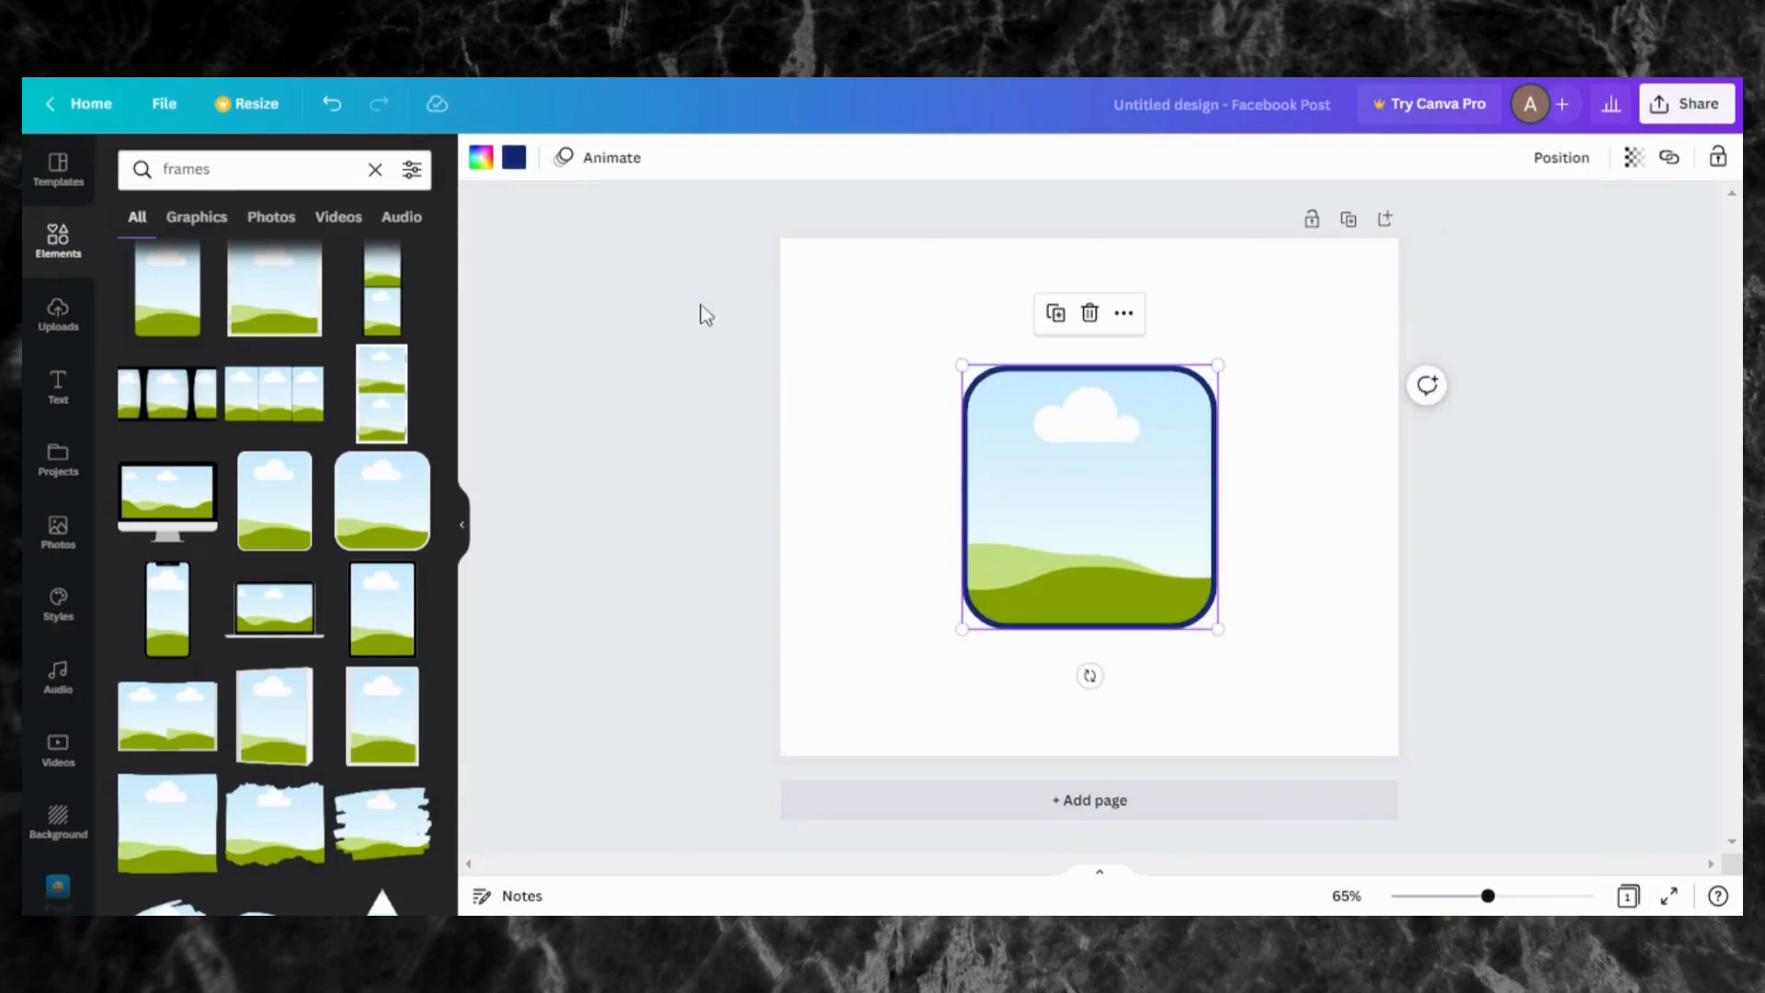
click(875, 365)
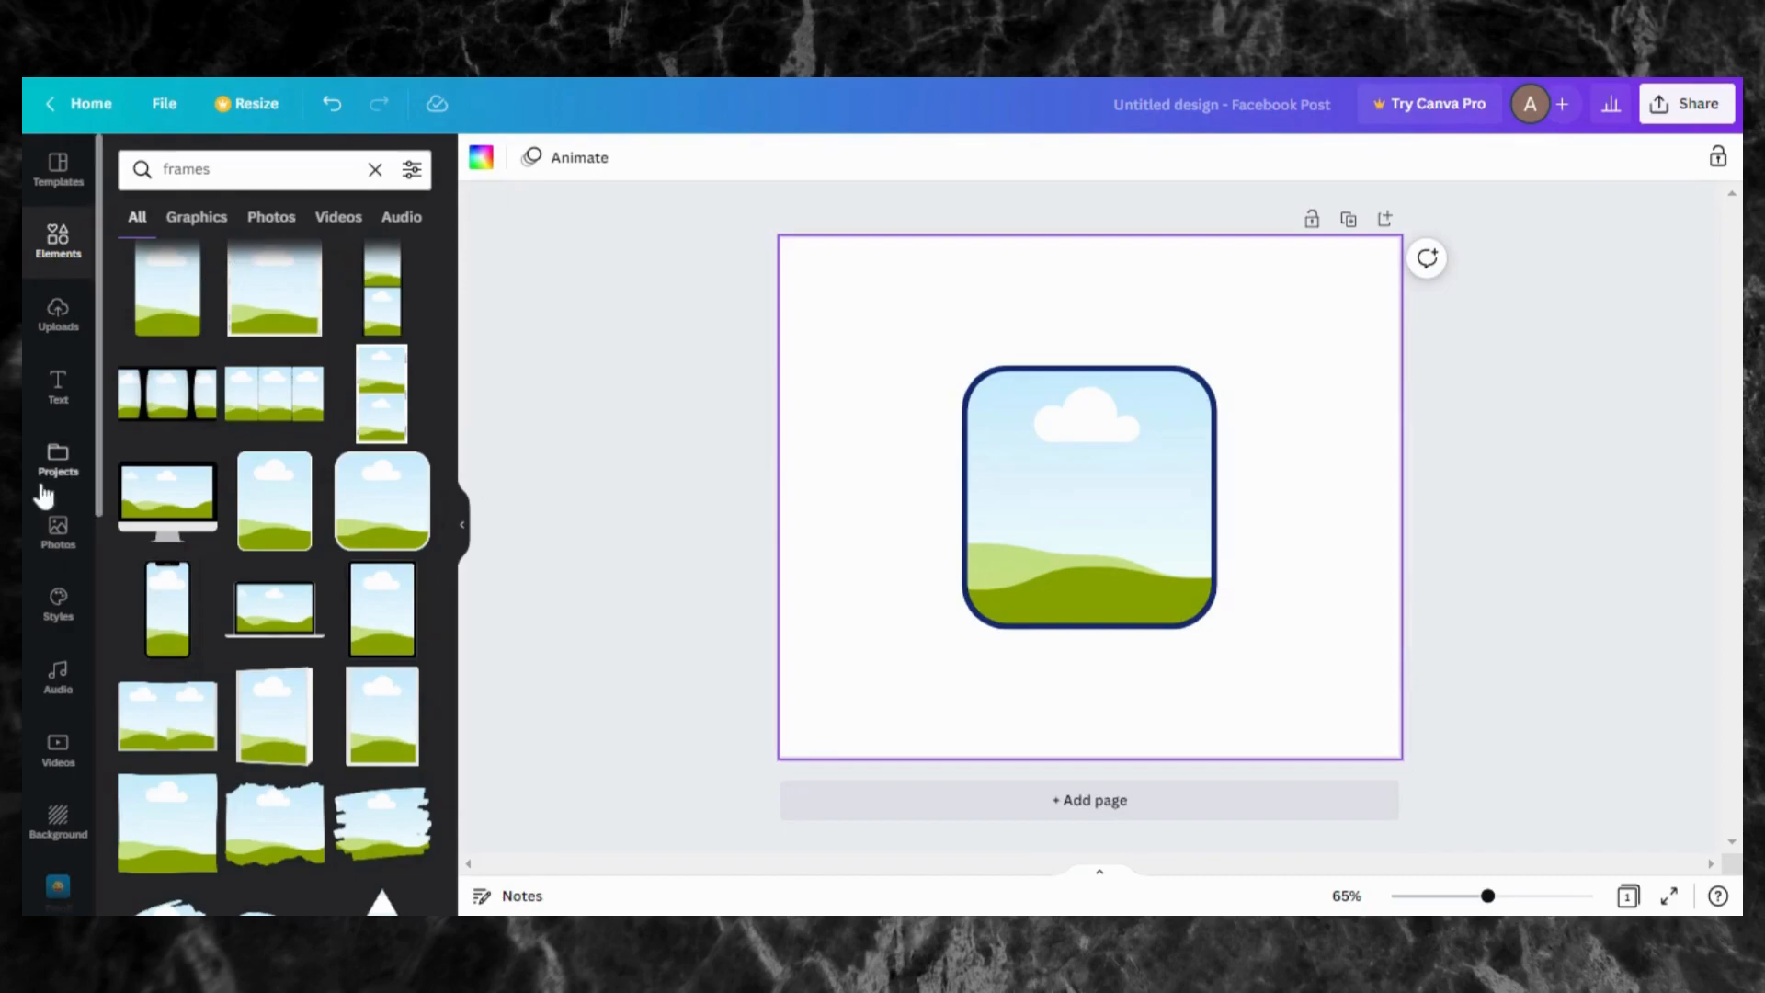
Step: Add the festive dinner table photo from the photo library to the page and drop it into the rounded frame
click(55, 540)
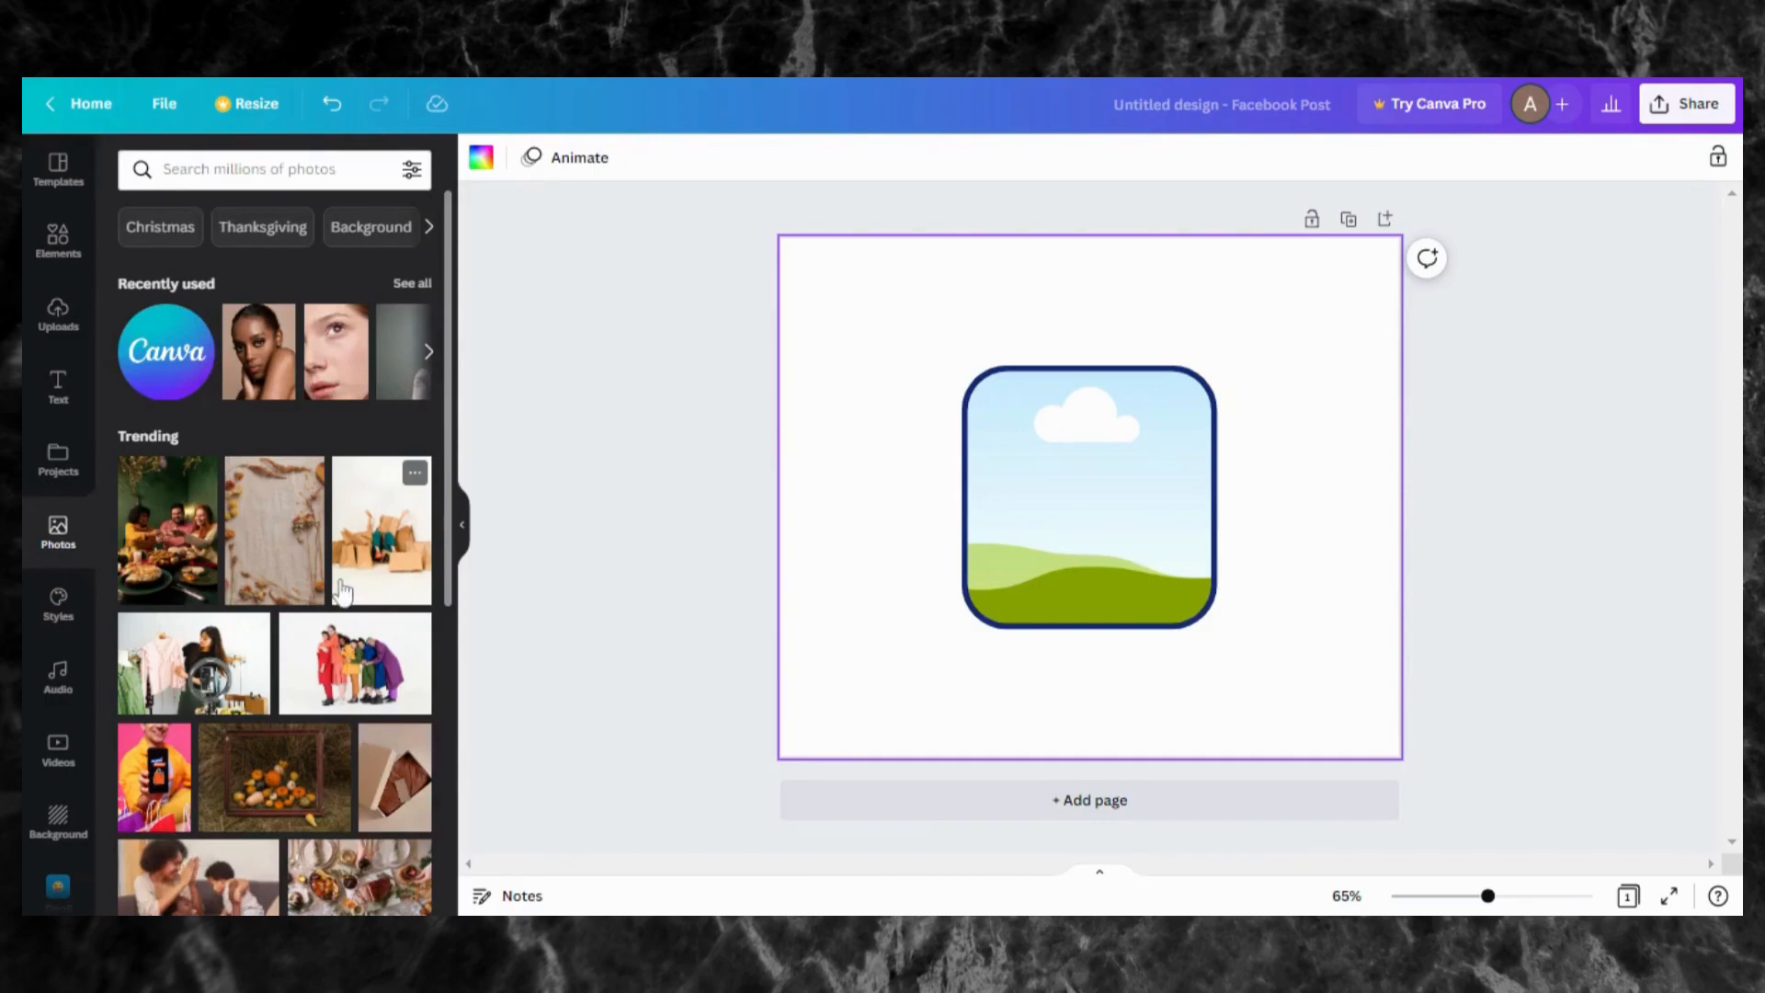
scroll(342, 591, down, 4)
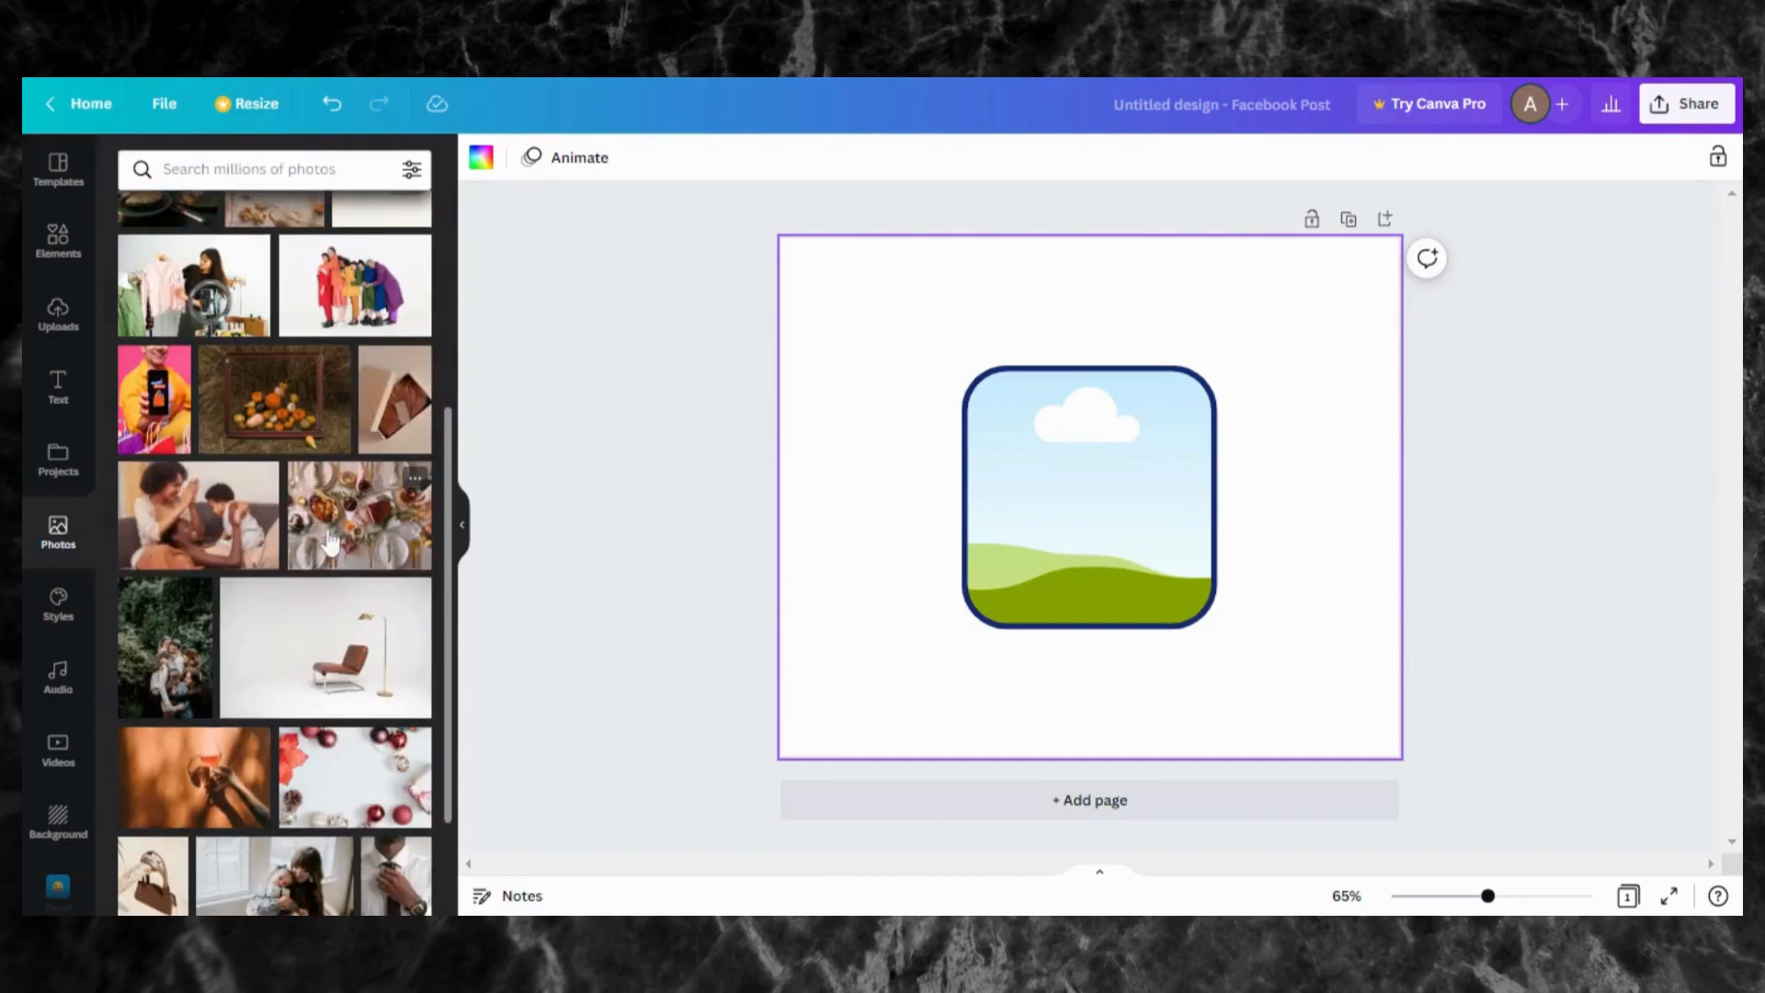
click(358, 551)
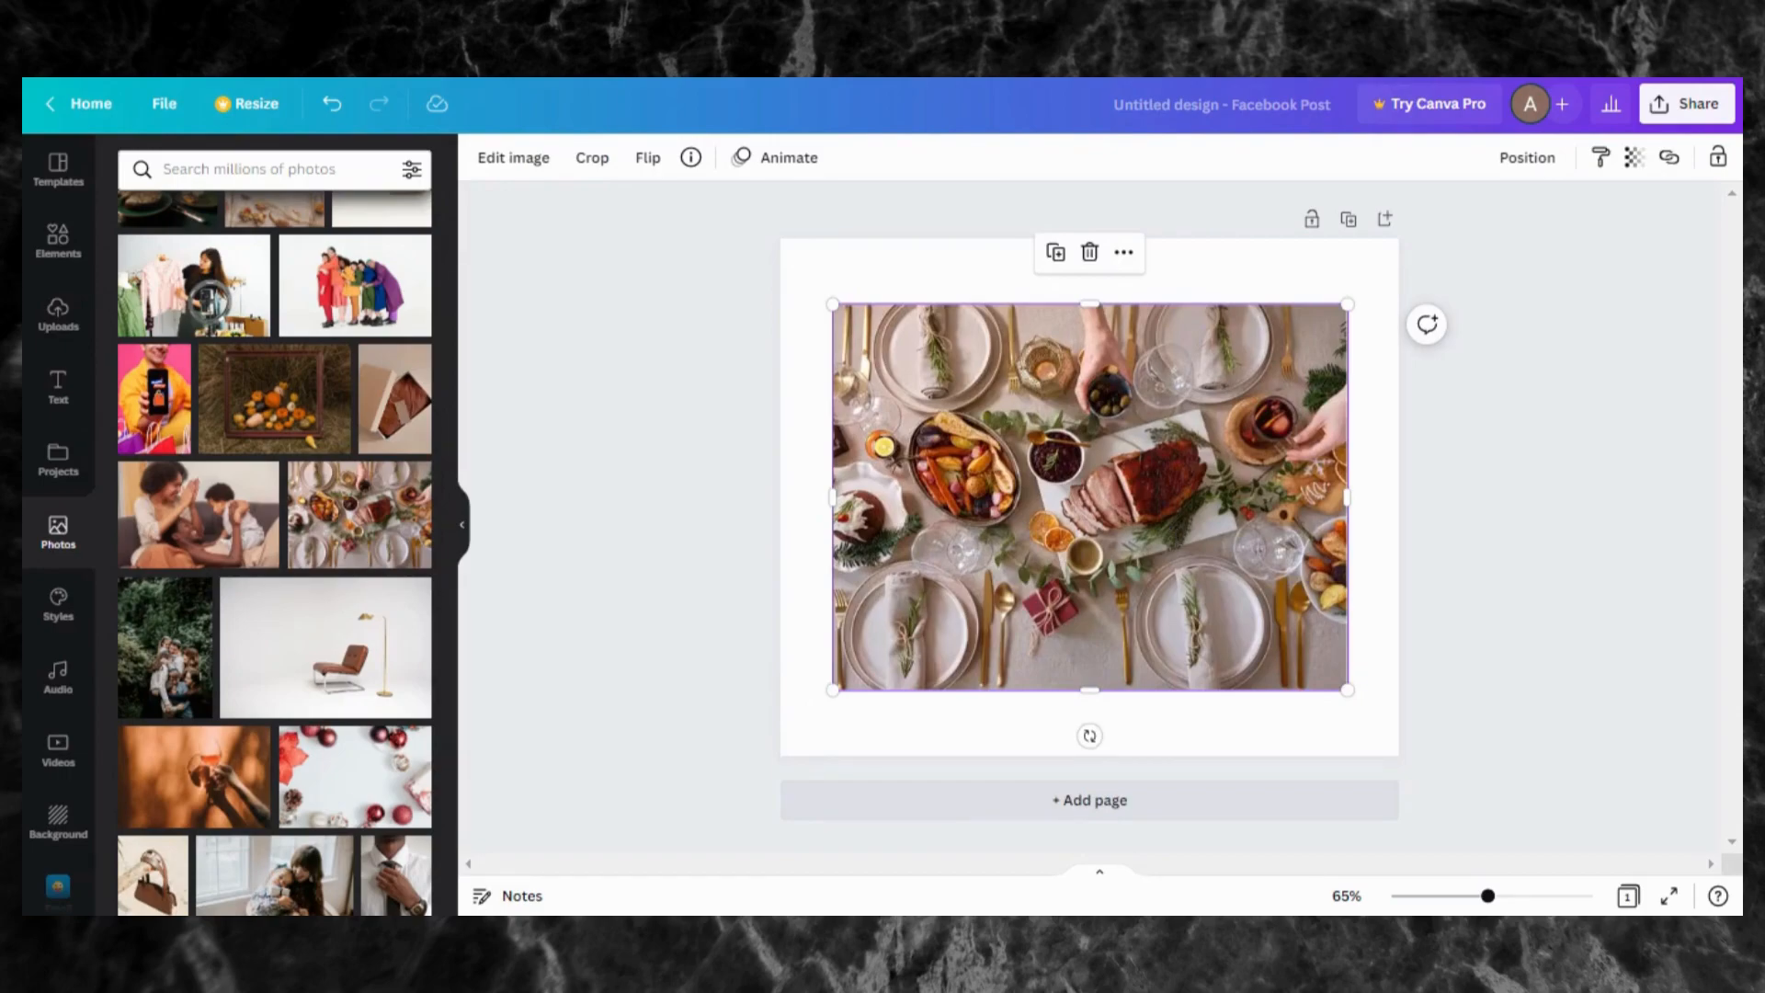
drag(1143, 531, 1114, 522)
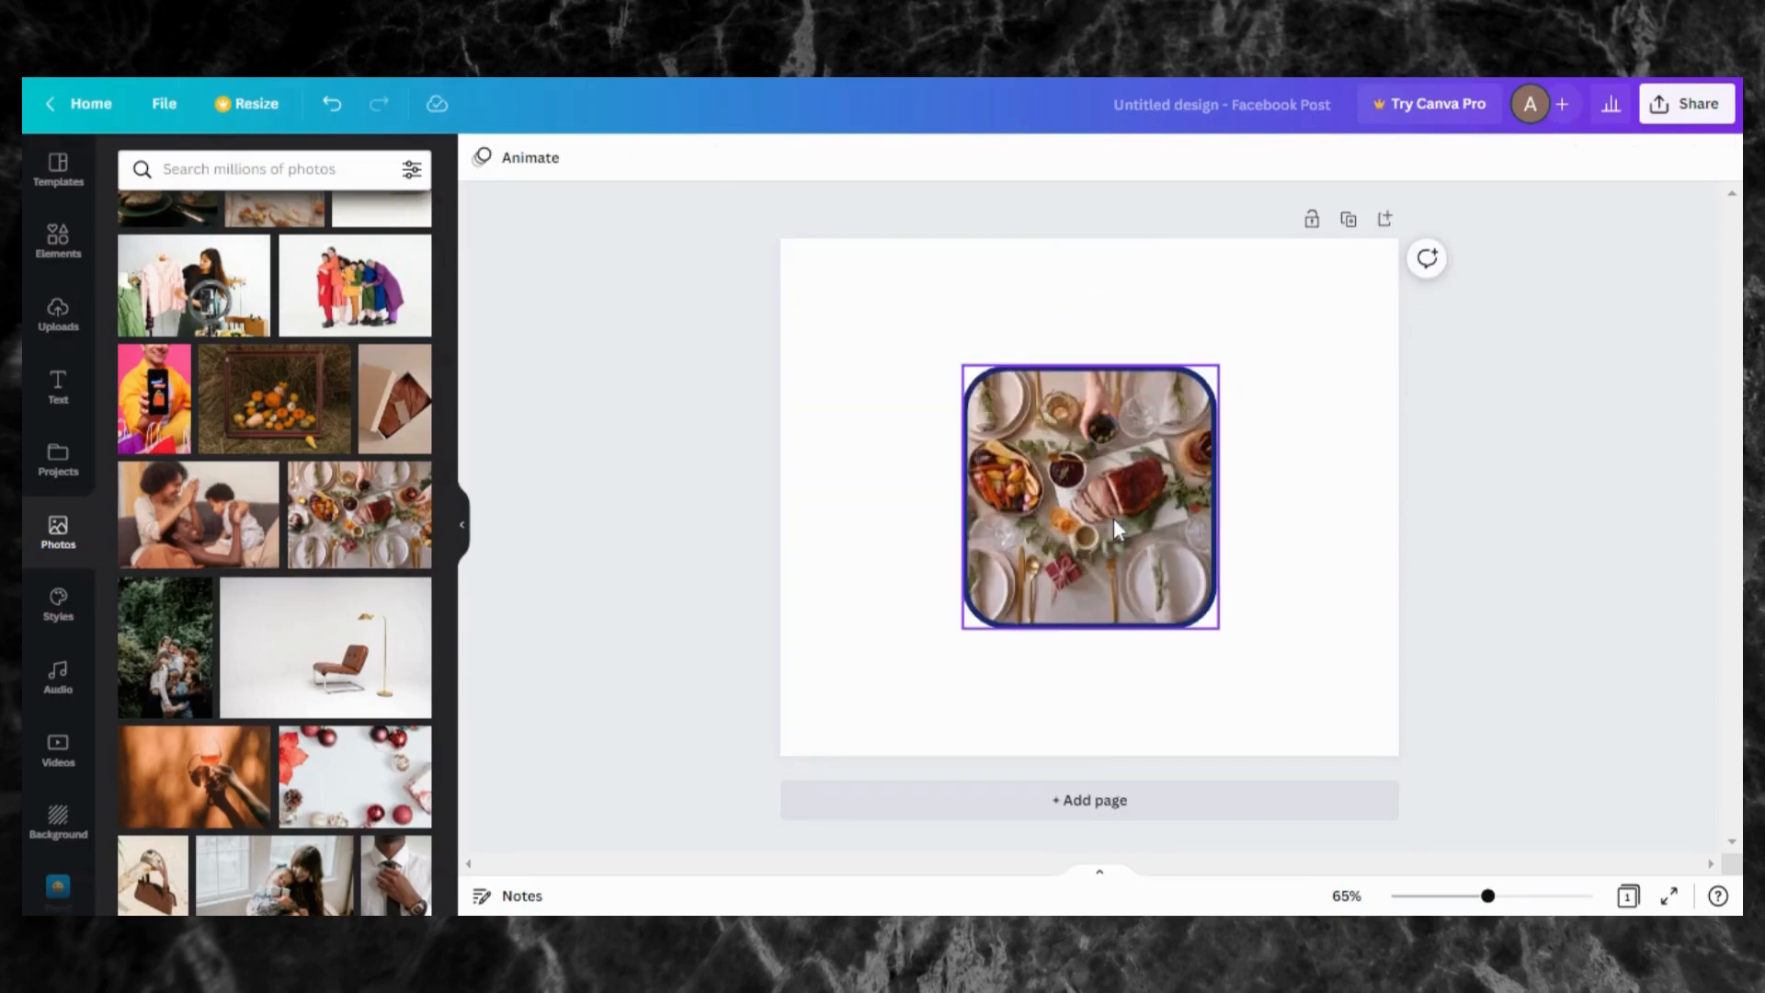
Step: Undo the frame fill, delete the loose dinner photo, and place the same library photo directly into the frame
key(ctrl+z)
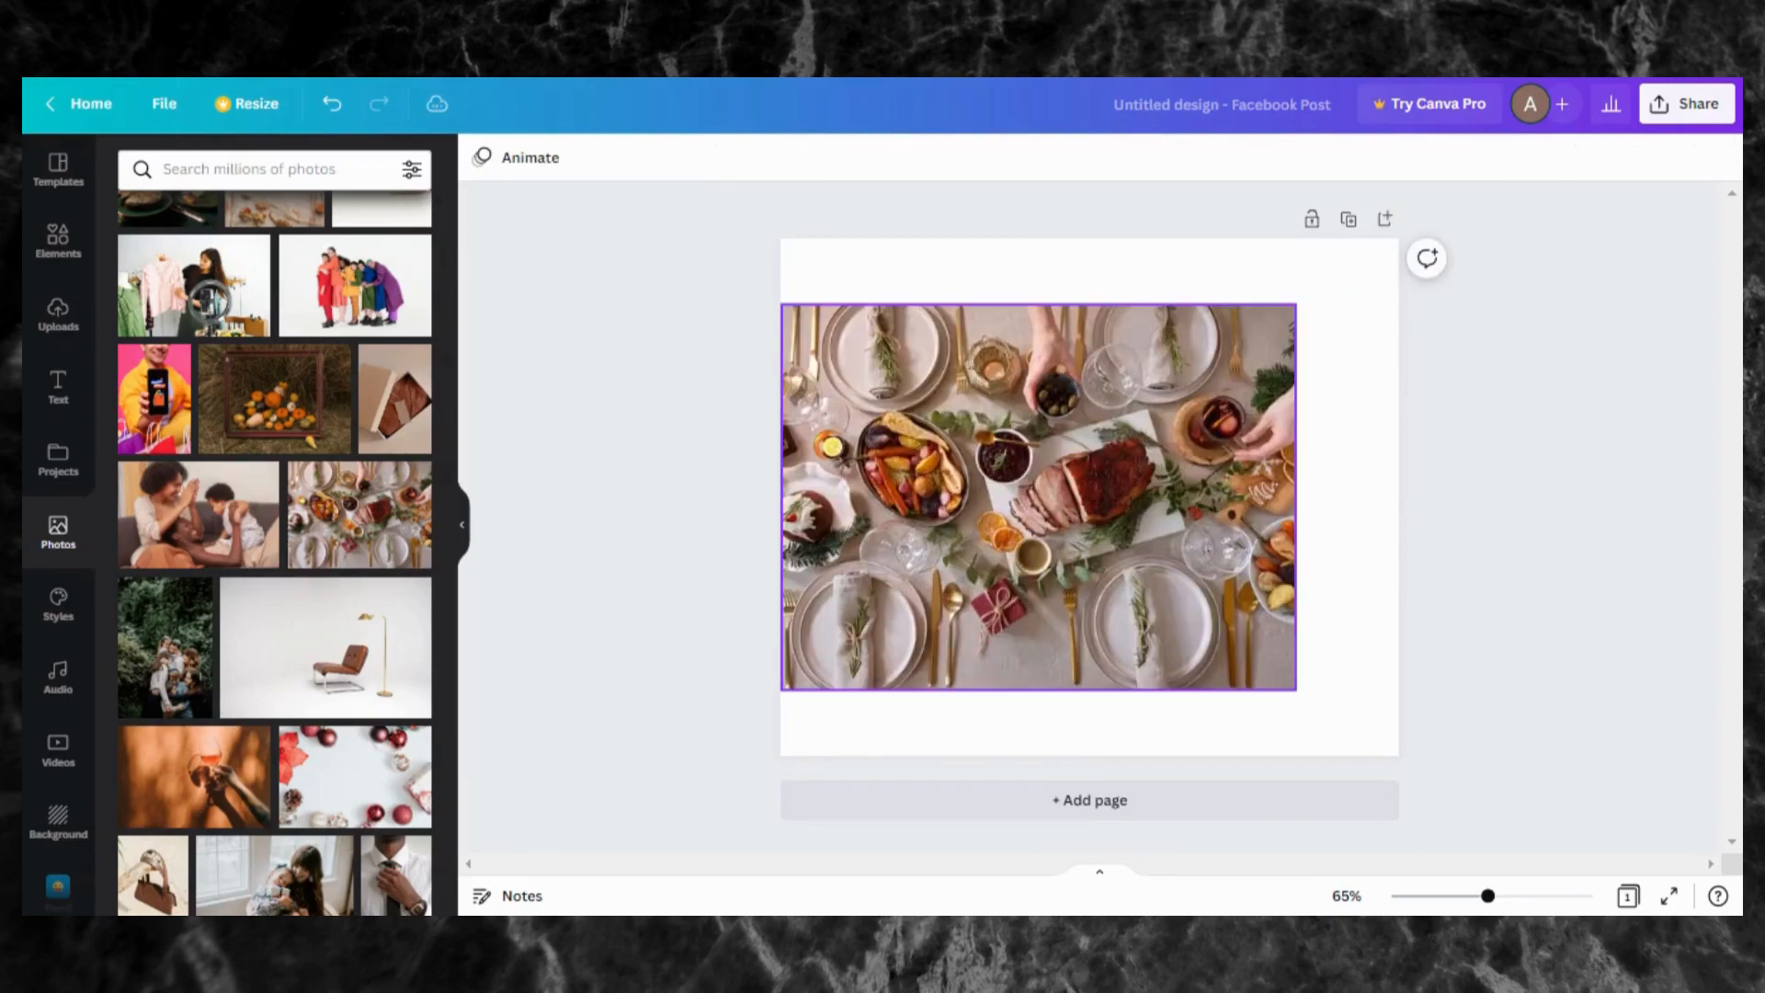
click(793, 501)
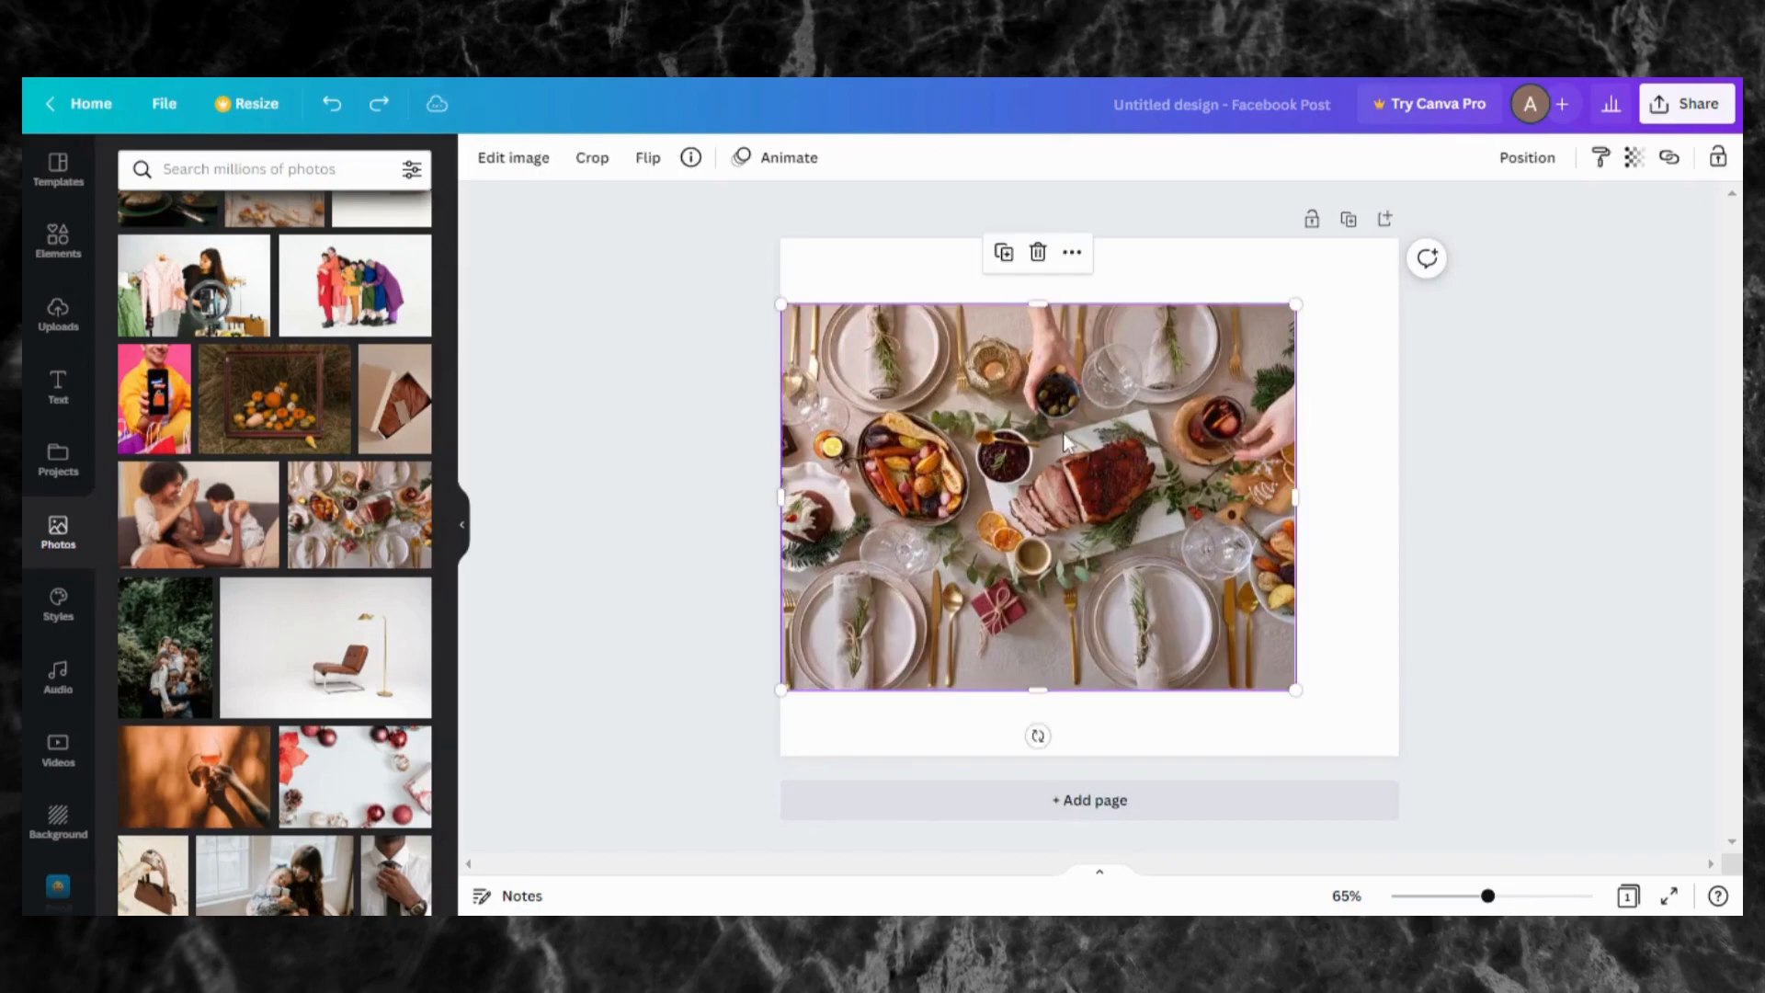
key(Delete)
drag(404, 538, 1089, 497)
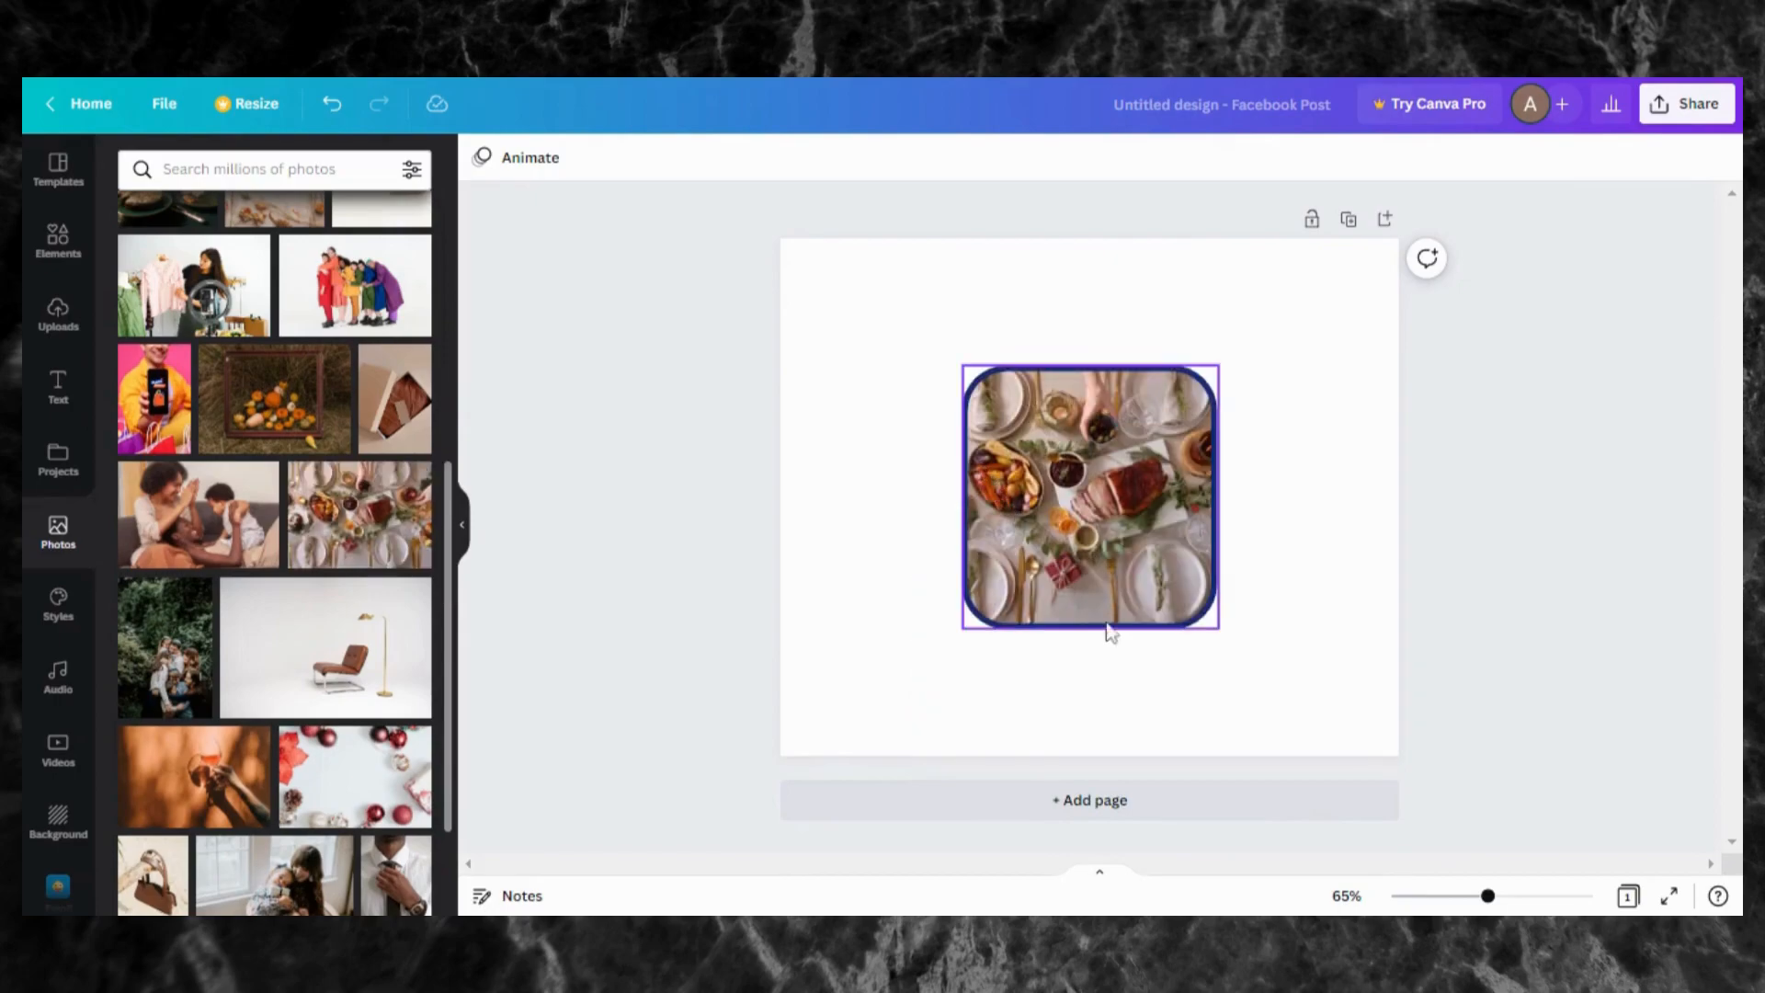
Step: Enlarge and reposition the photo inside the frame so the roasted vegetable dish fills most of it, and apply the crop
double_click(1105, 510)
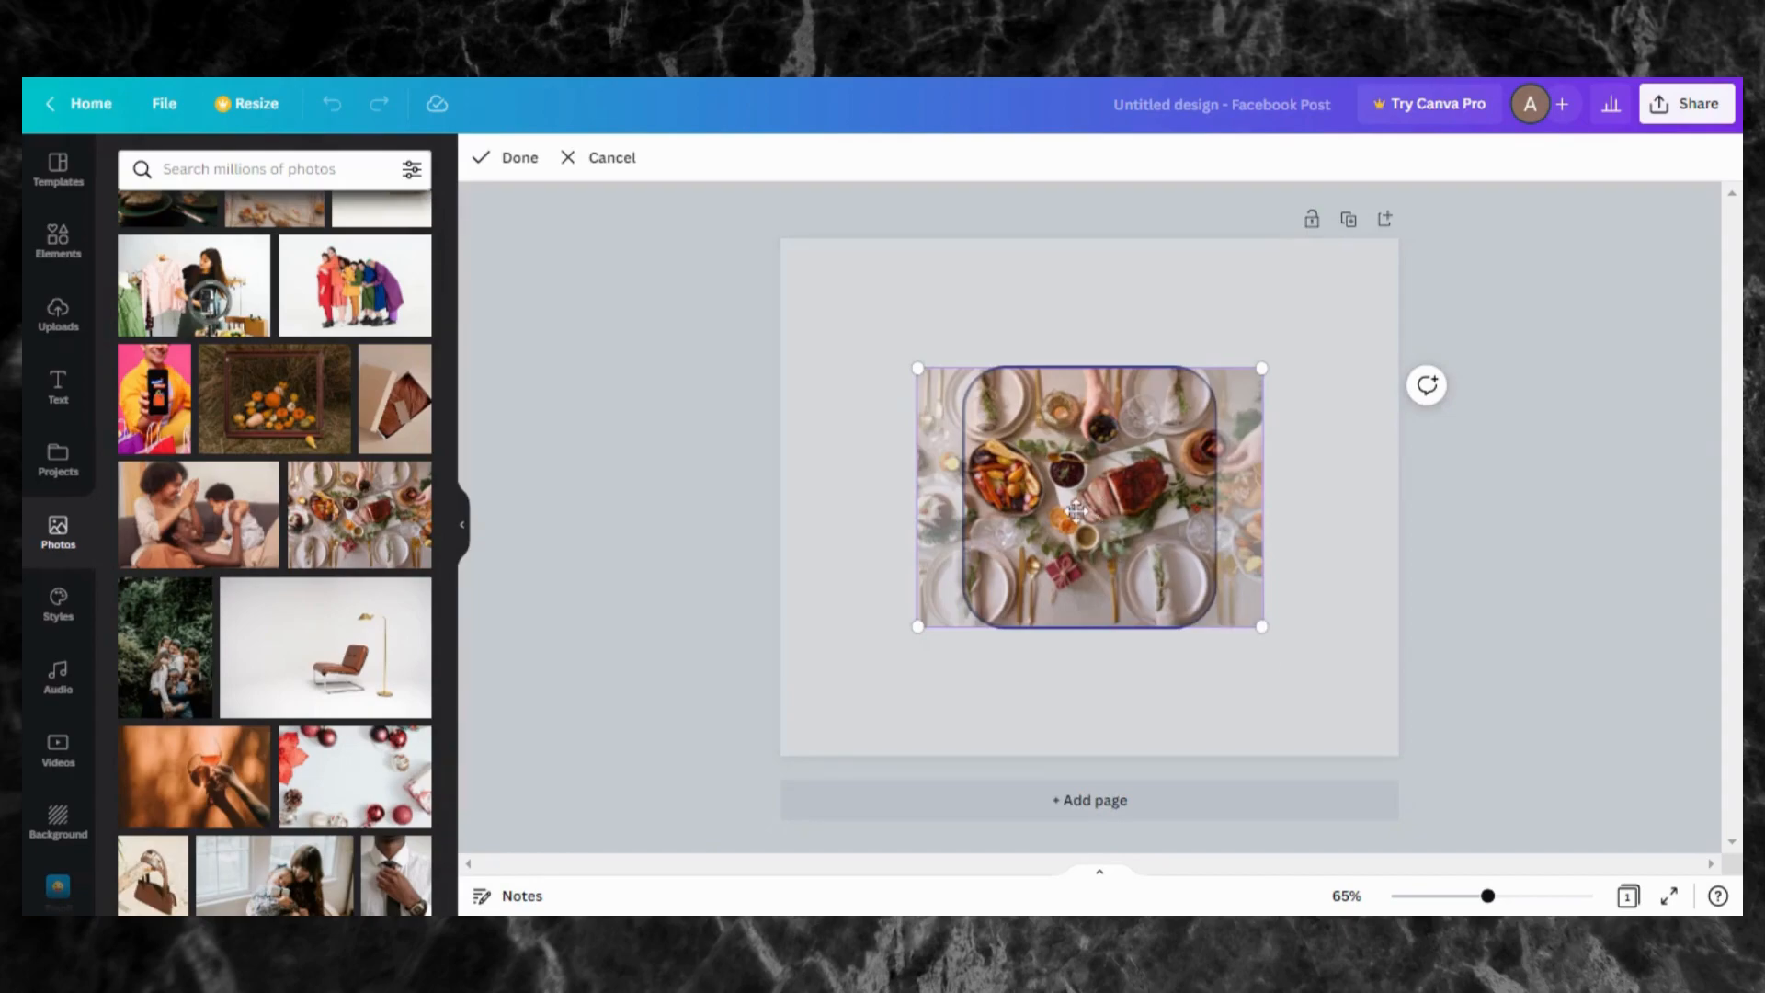
mouse_move(1058, 519)
mouse_down()
mouse_move(1000, 519)
mouse_move(1126, 507)
mouse_move(1063, 542)
mouse_up()
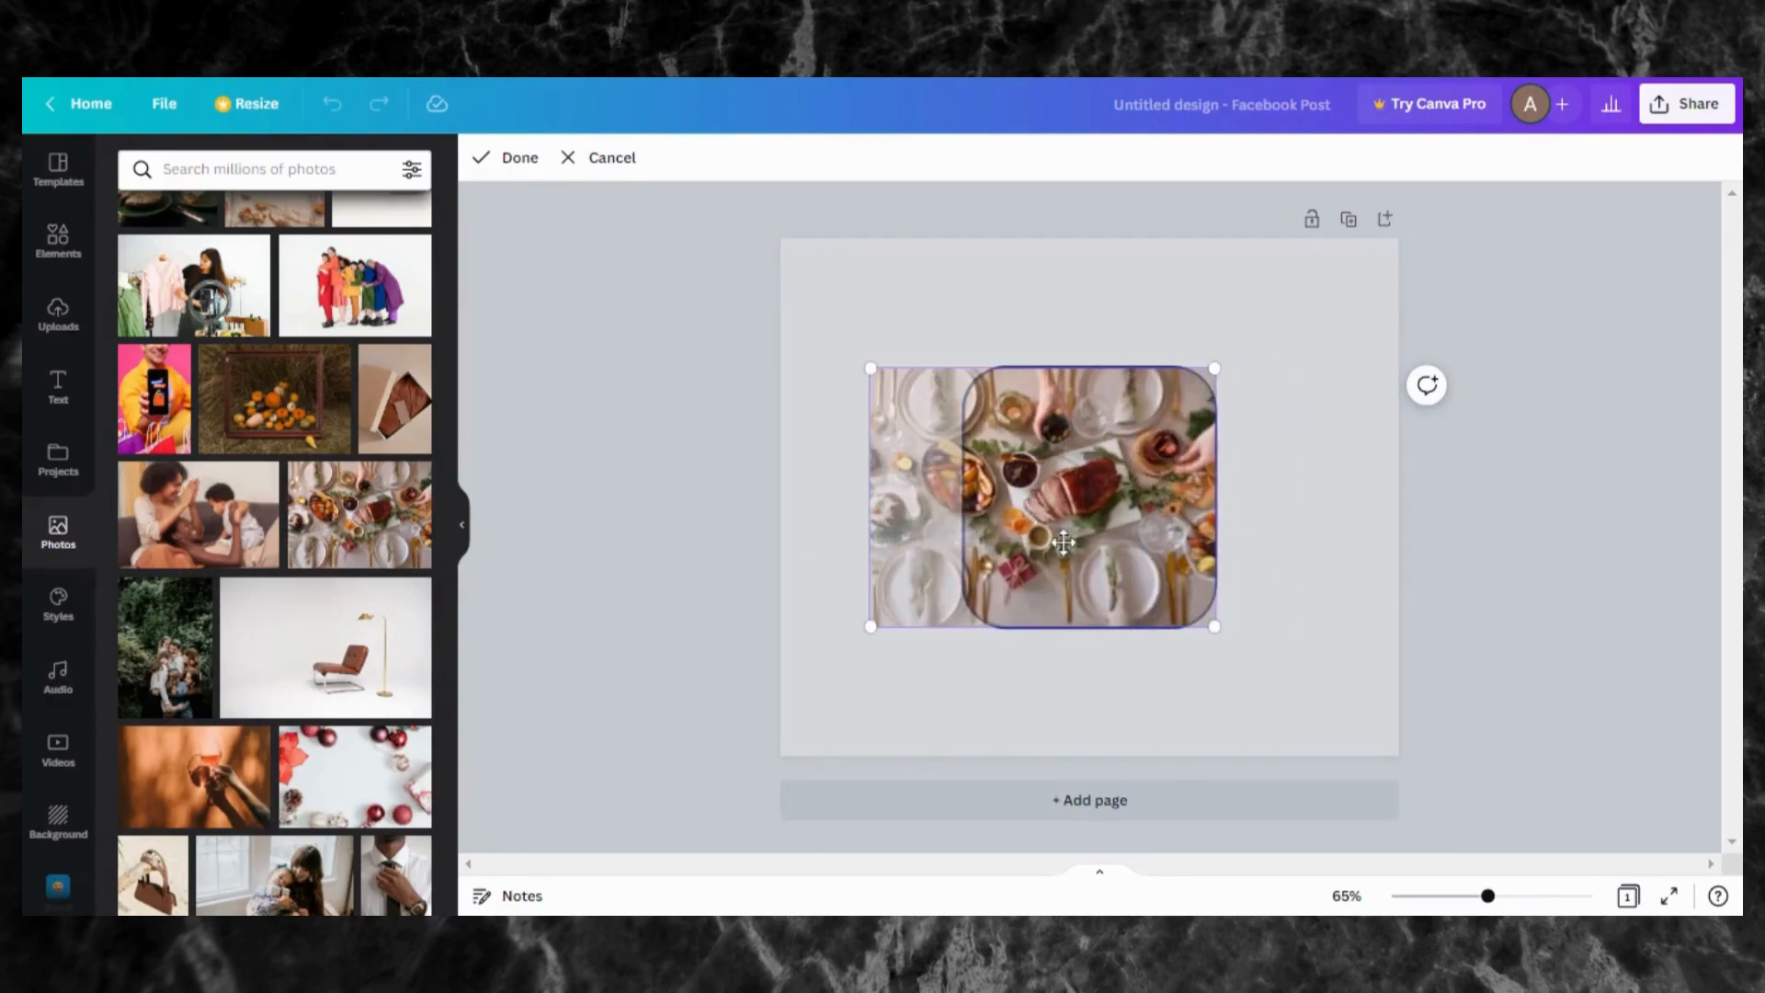
drag(1220, 629, 1497, 838)
drag(1059, 519, 1081, 419)
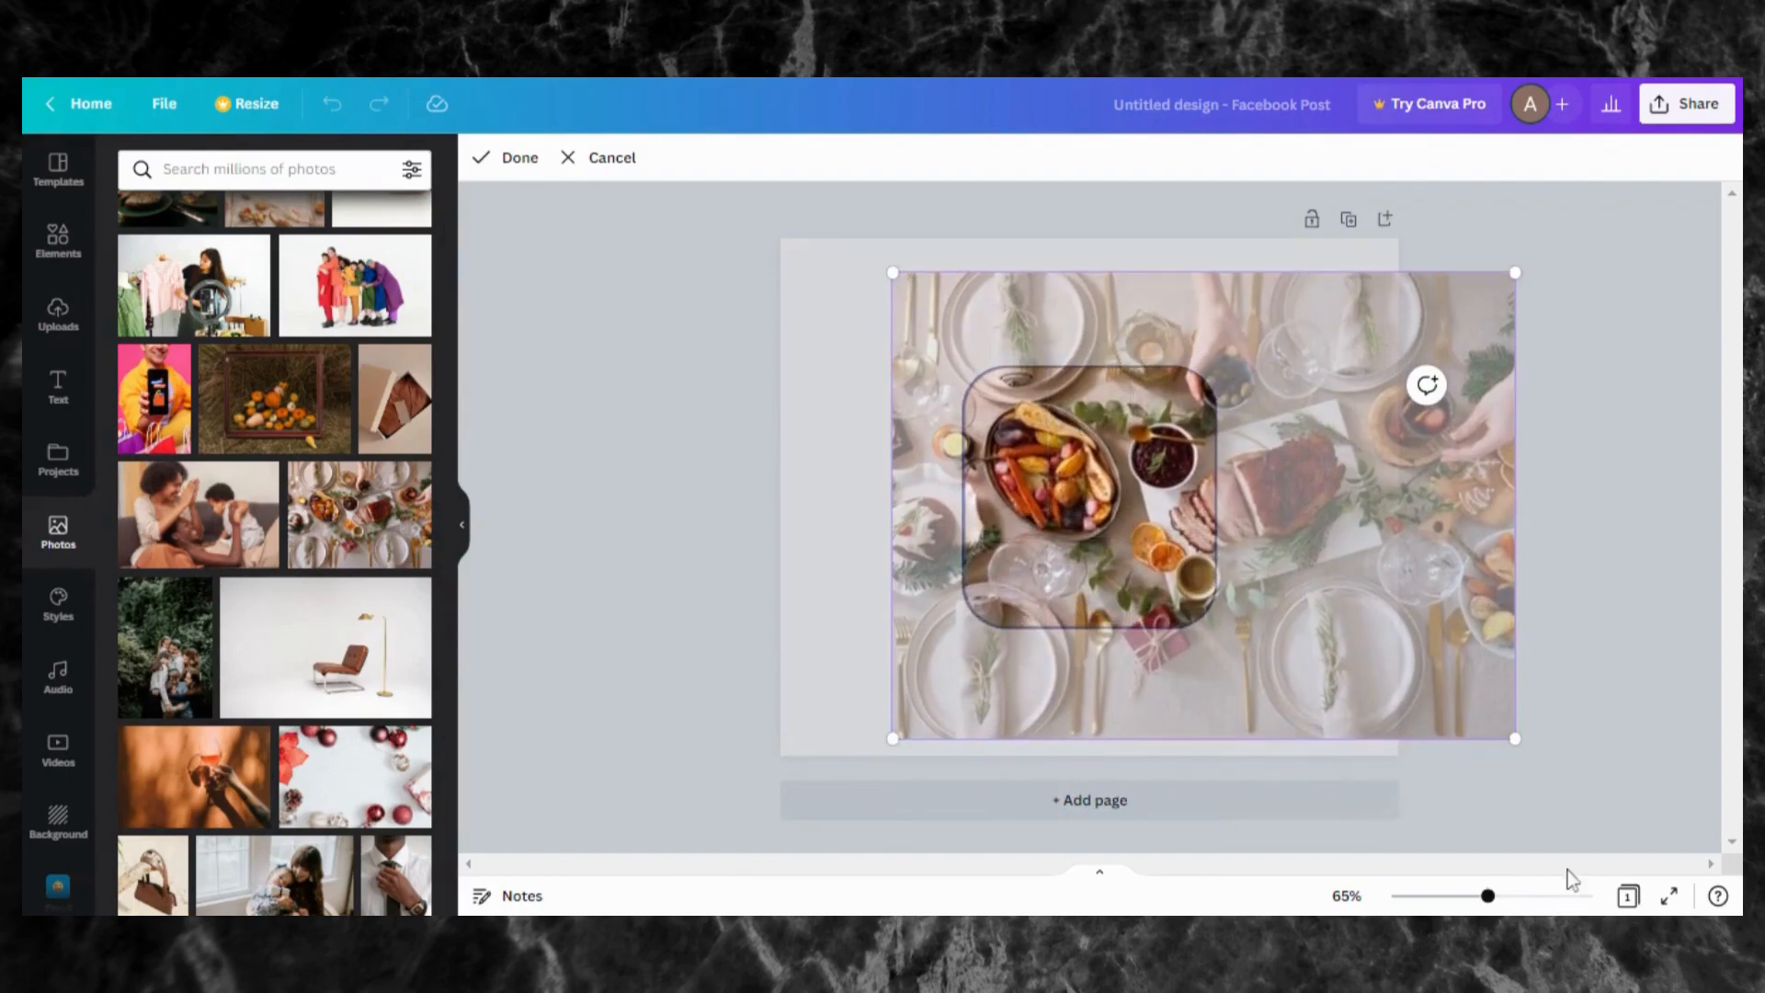
drag(1512, 735, 1652, 842)
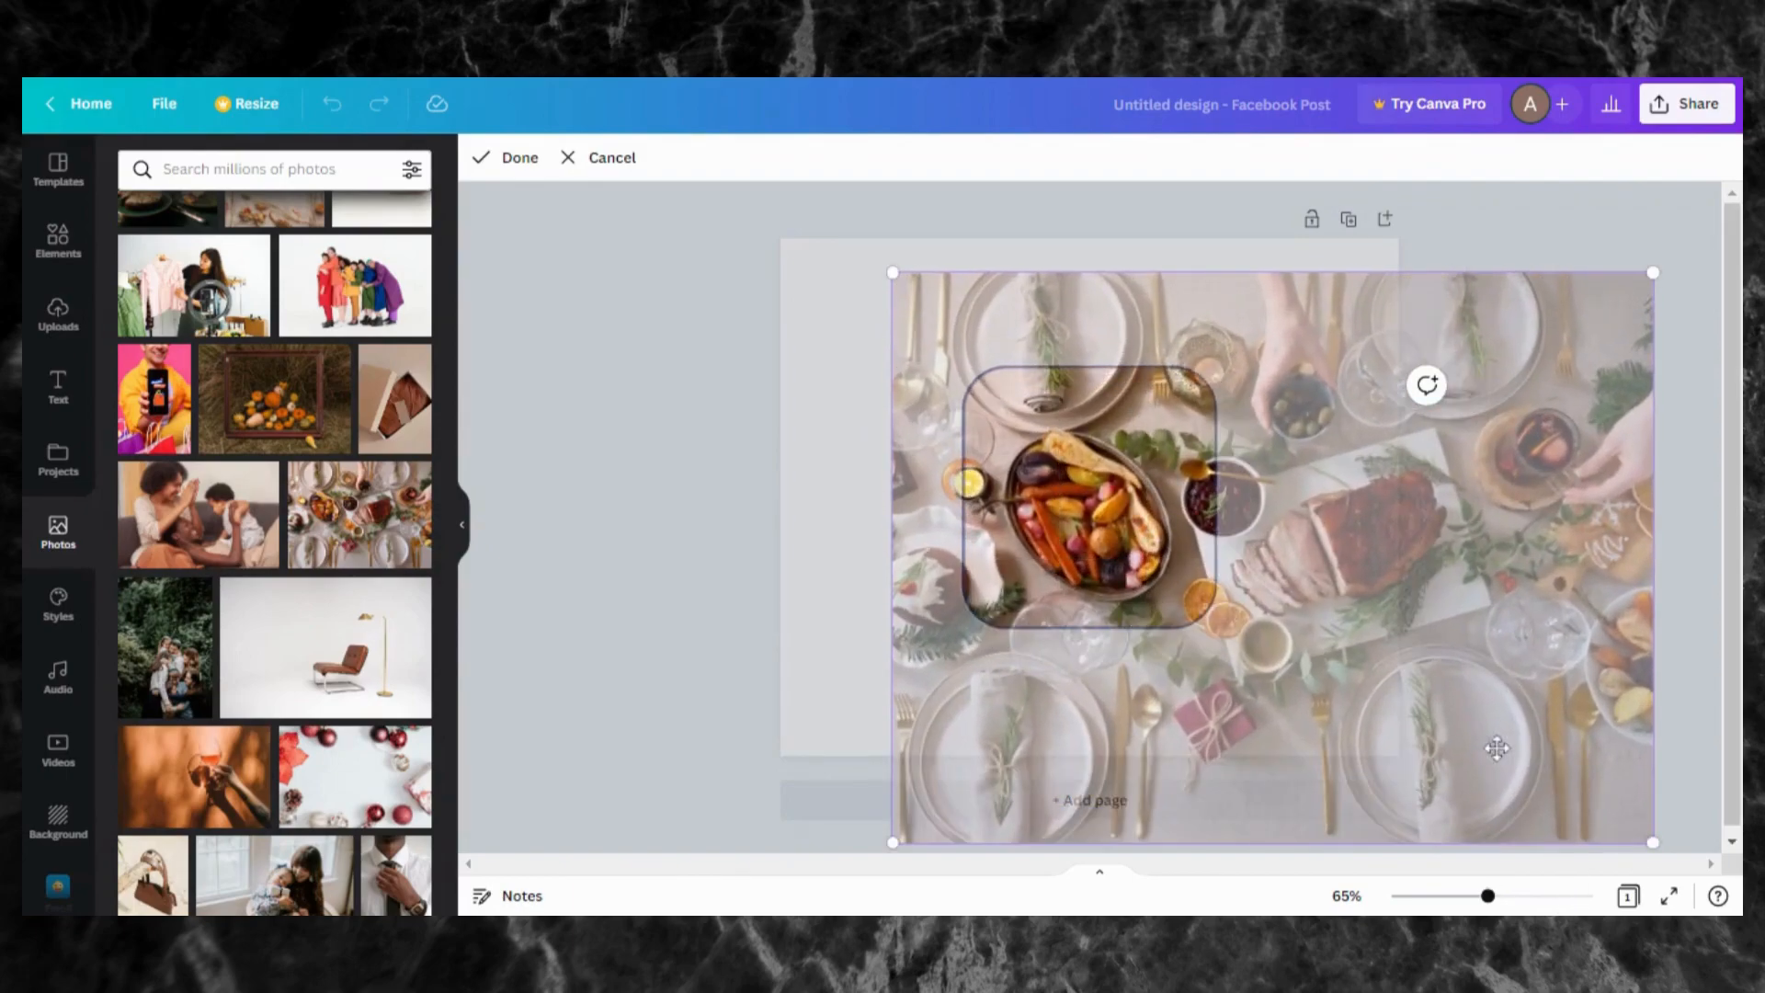
drag(1475, 732, 1430, 681)
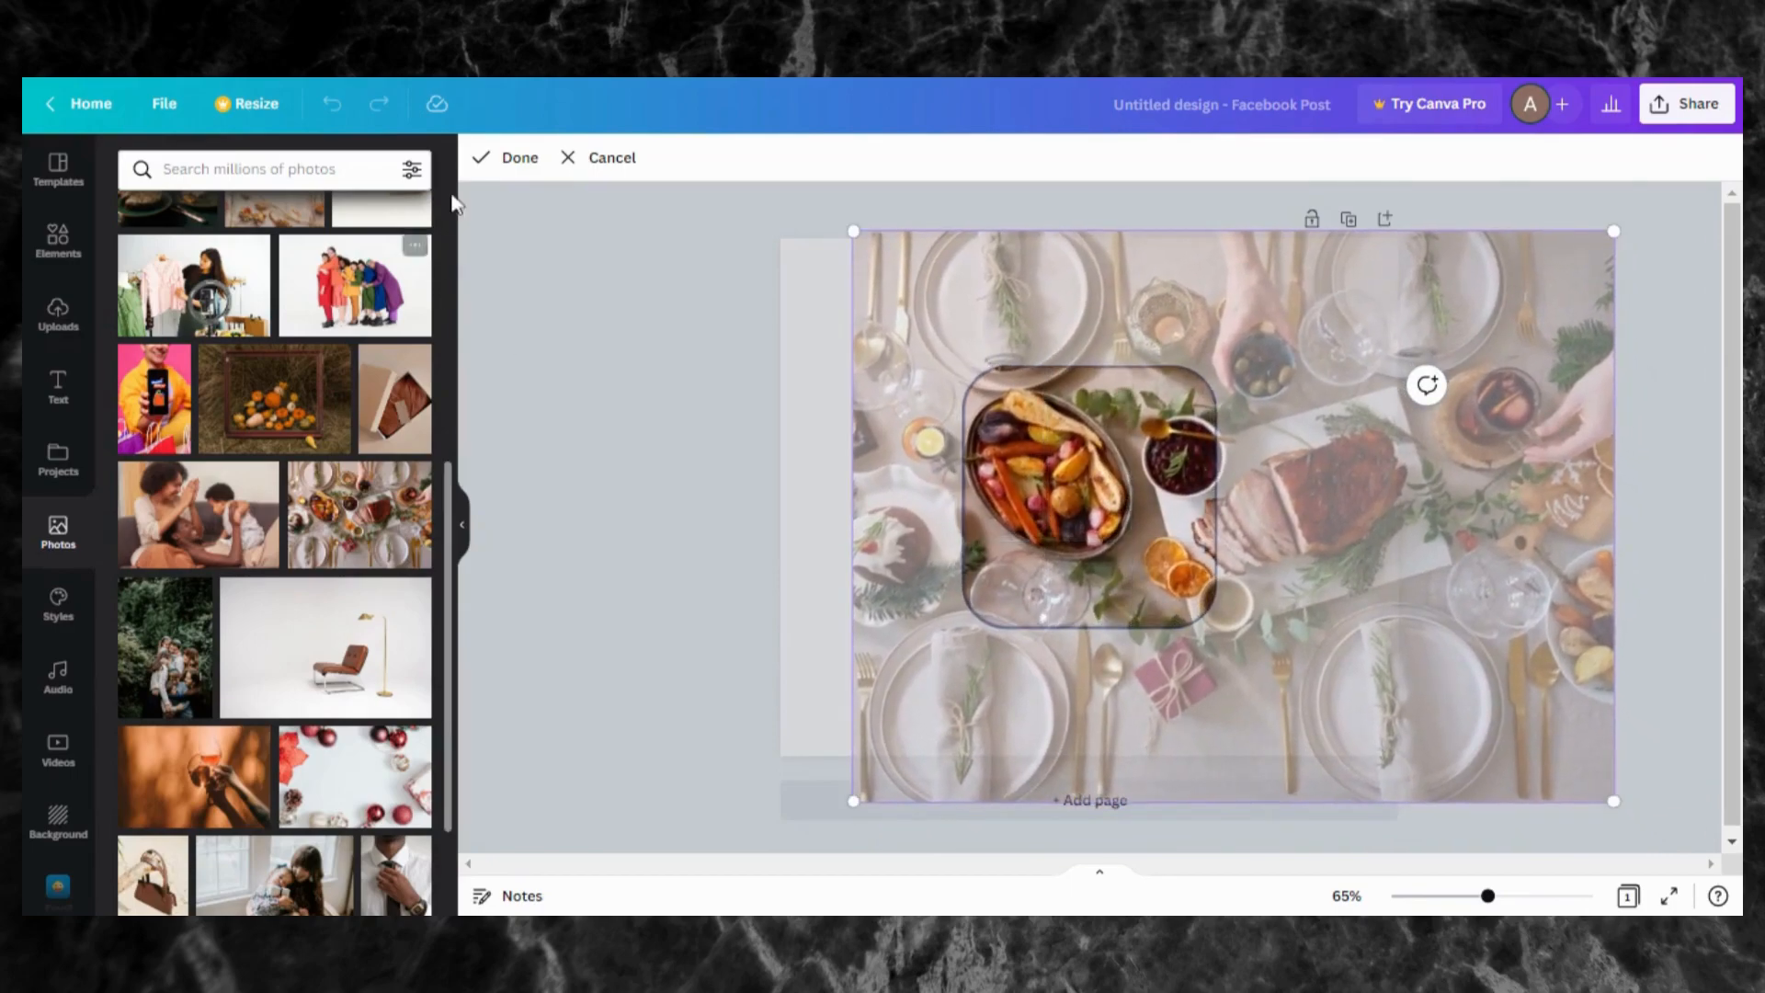
click(516, 158)
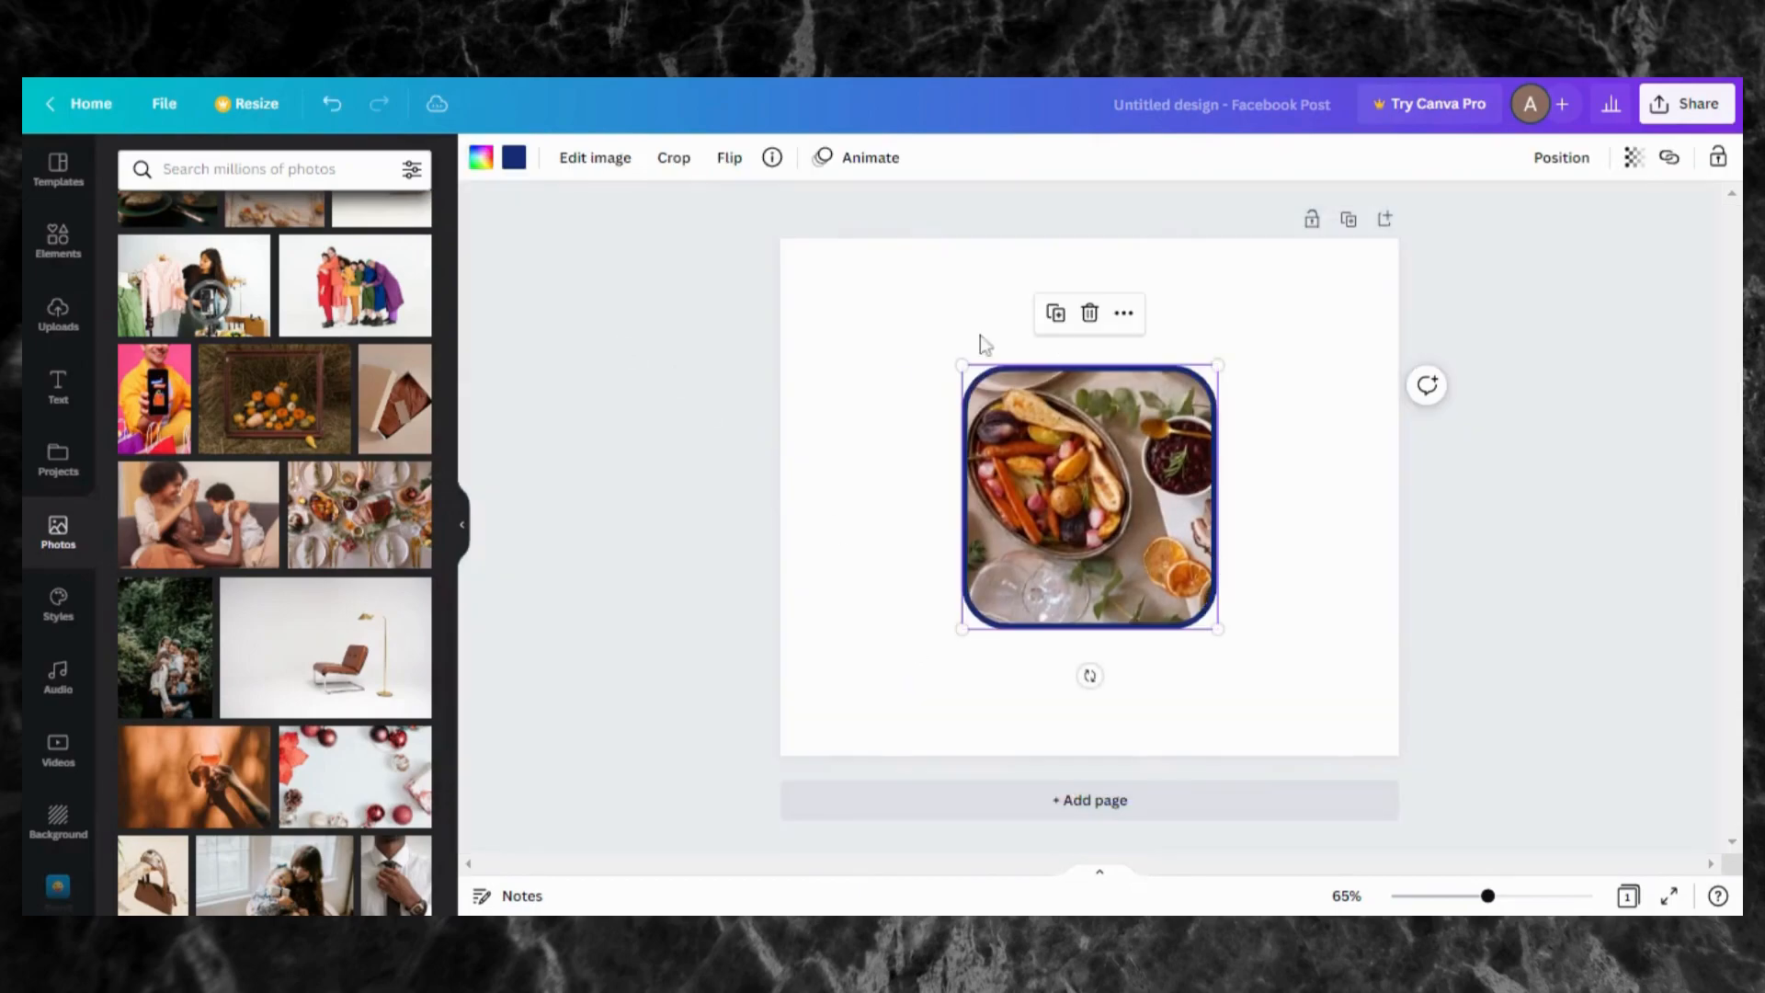
click(1356, 704)
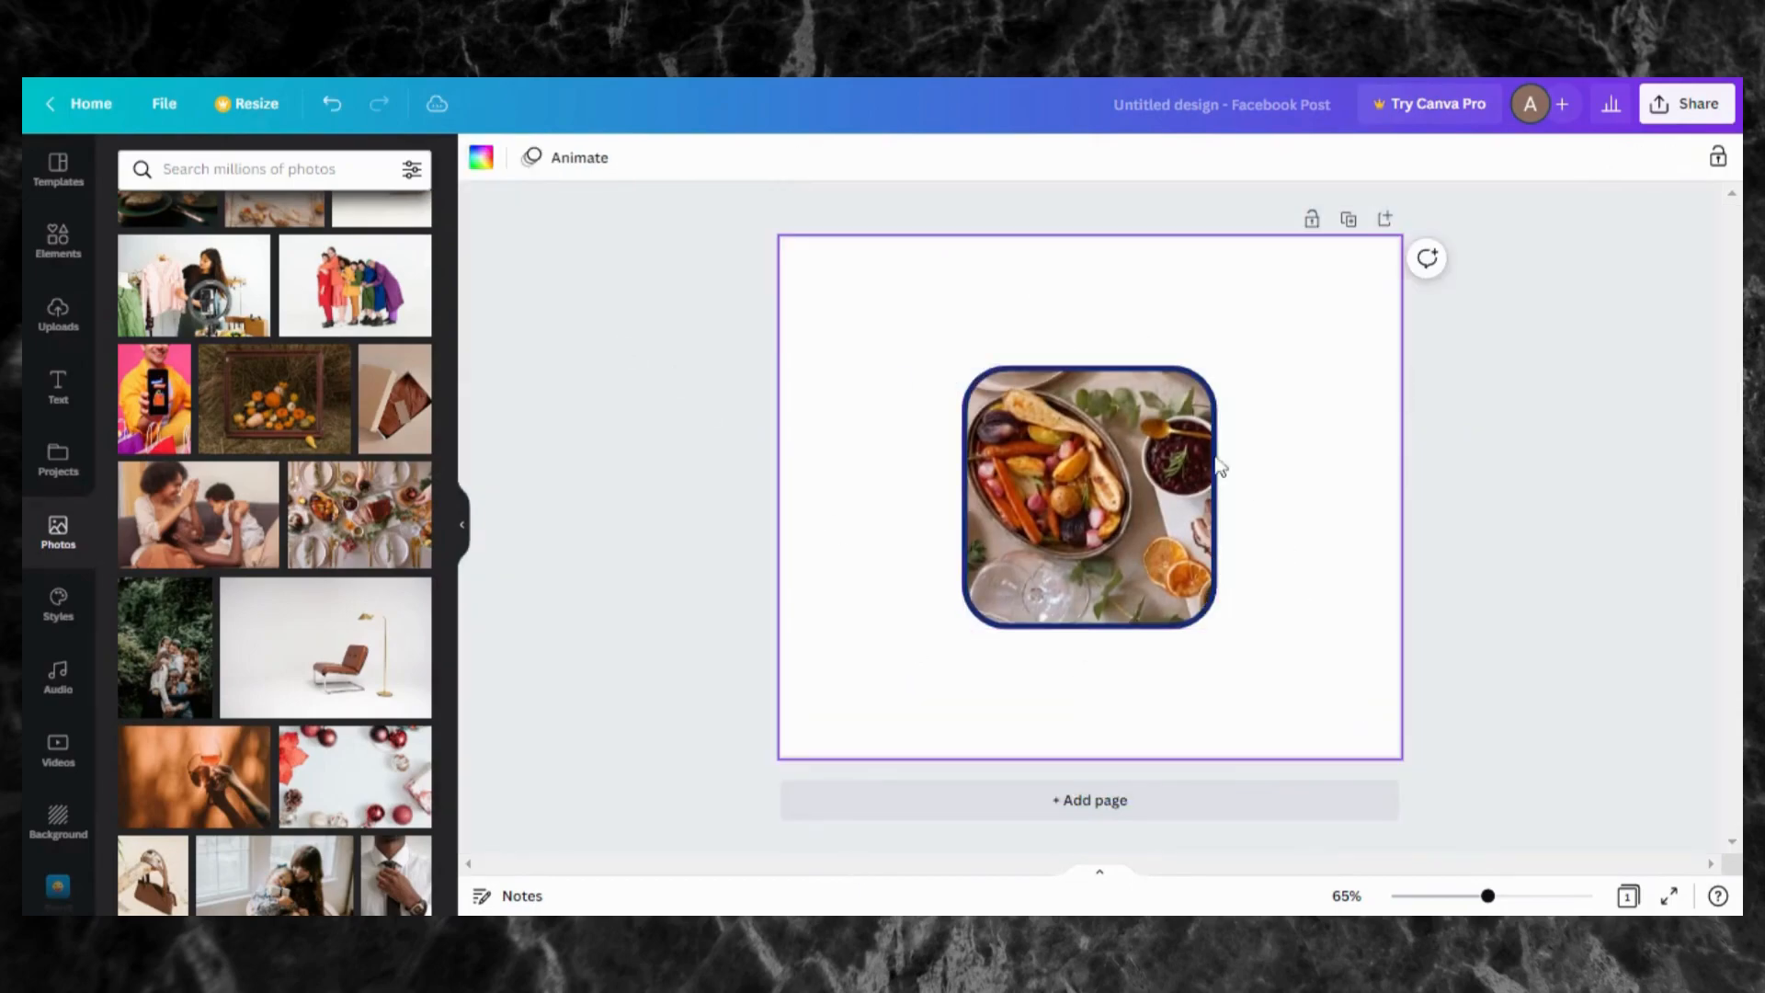
Step: Rescale and reposition the dinner photo inside the rounded frame so the sliced roast meat fills it, and apply the crop
click(1103, 556)
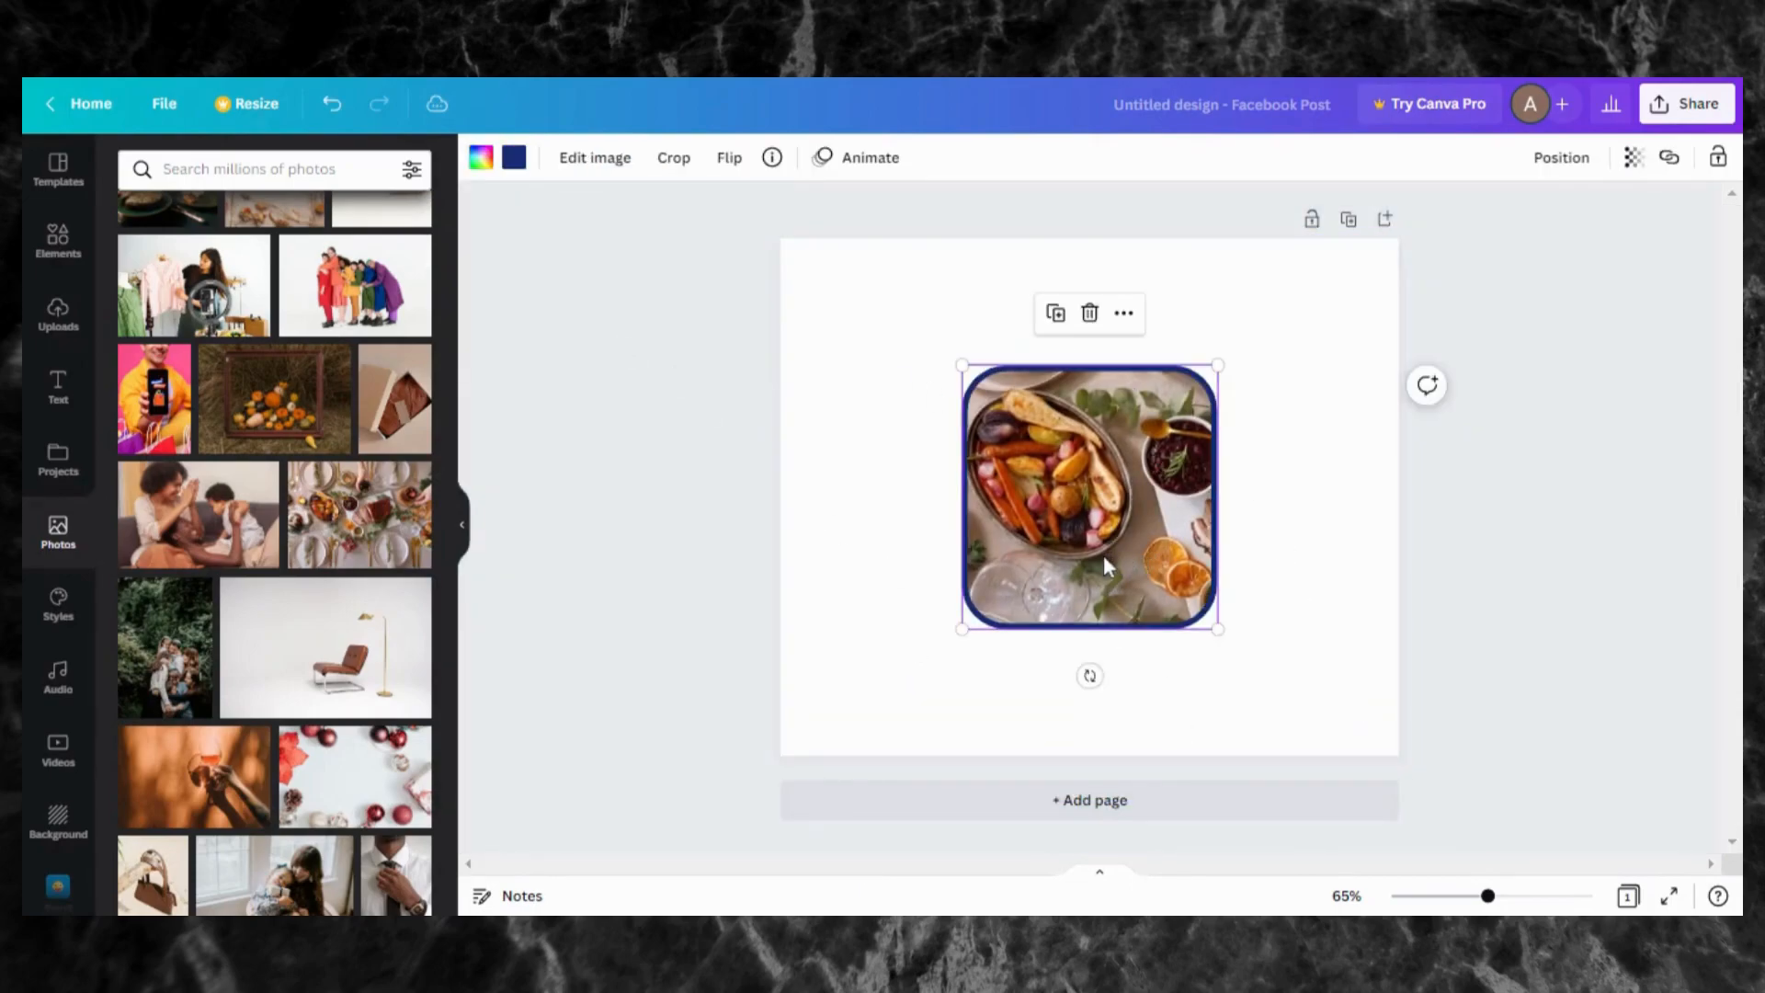
double_click(1104, 555)
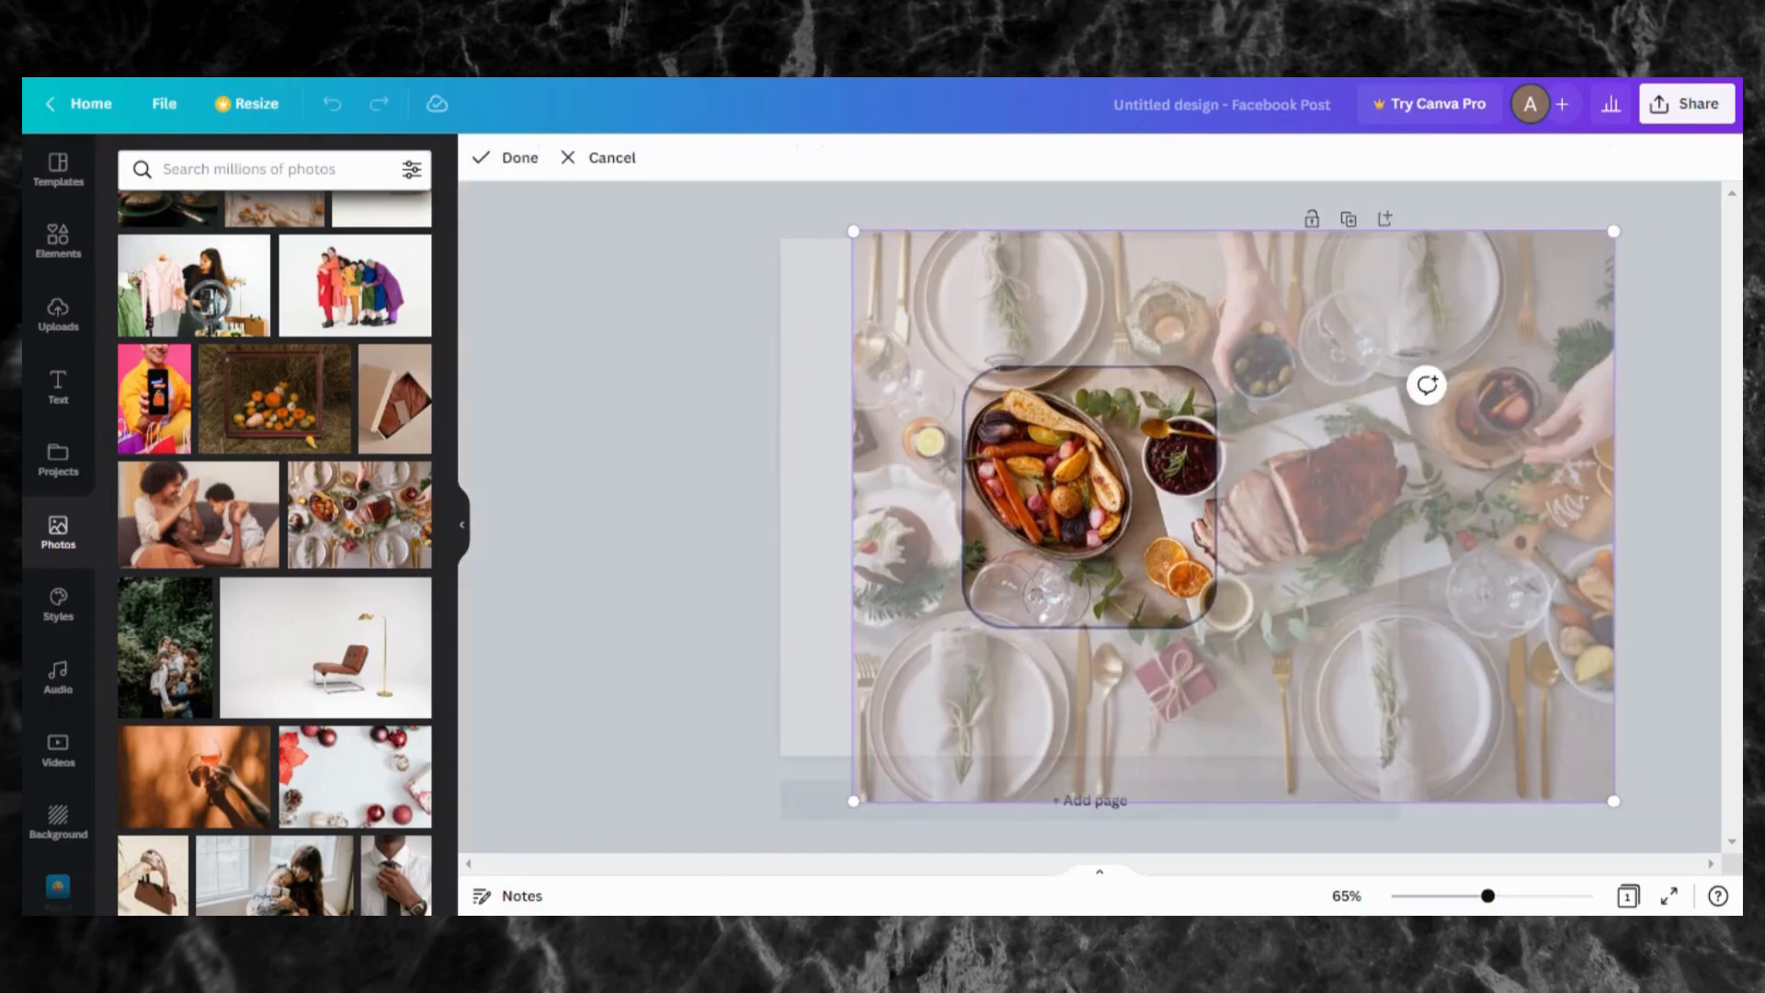
drag(1610, 799, 1379, 623)
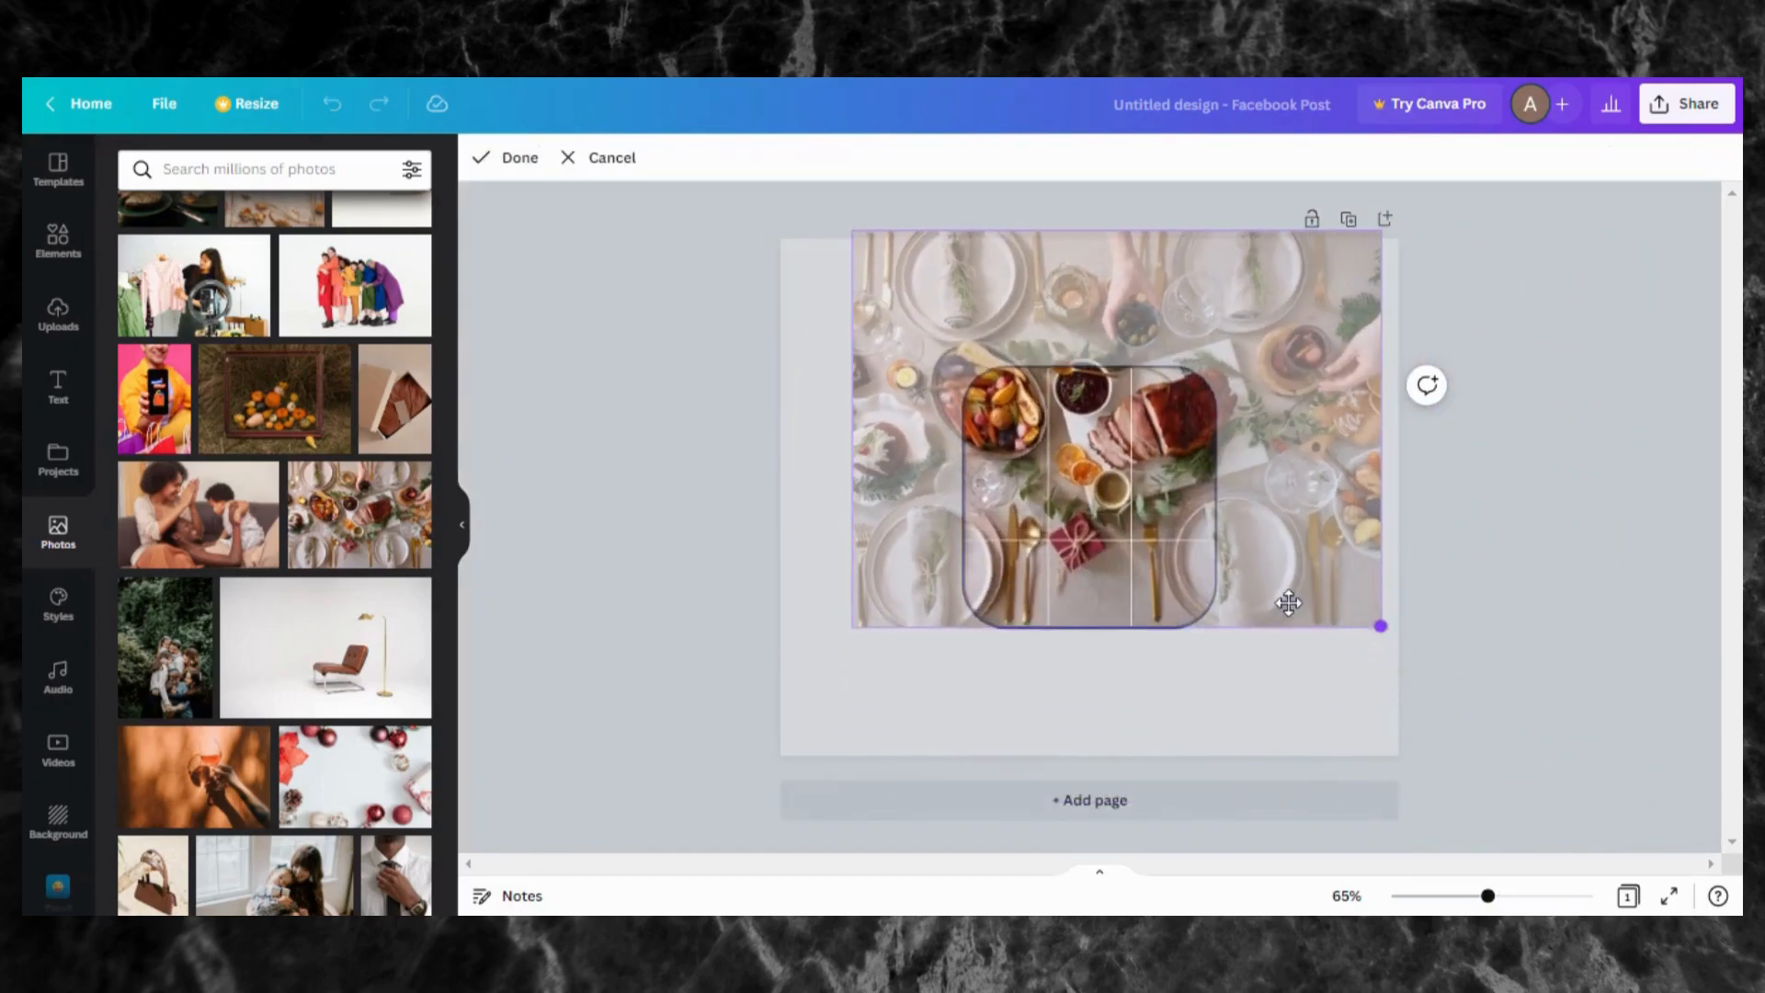
drag(1346, 541, 1256, 614)
drag(1312, 728, 1570, 850)
drag(1308, 643, 1145, 519)
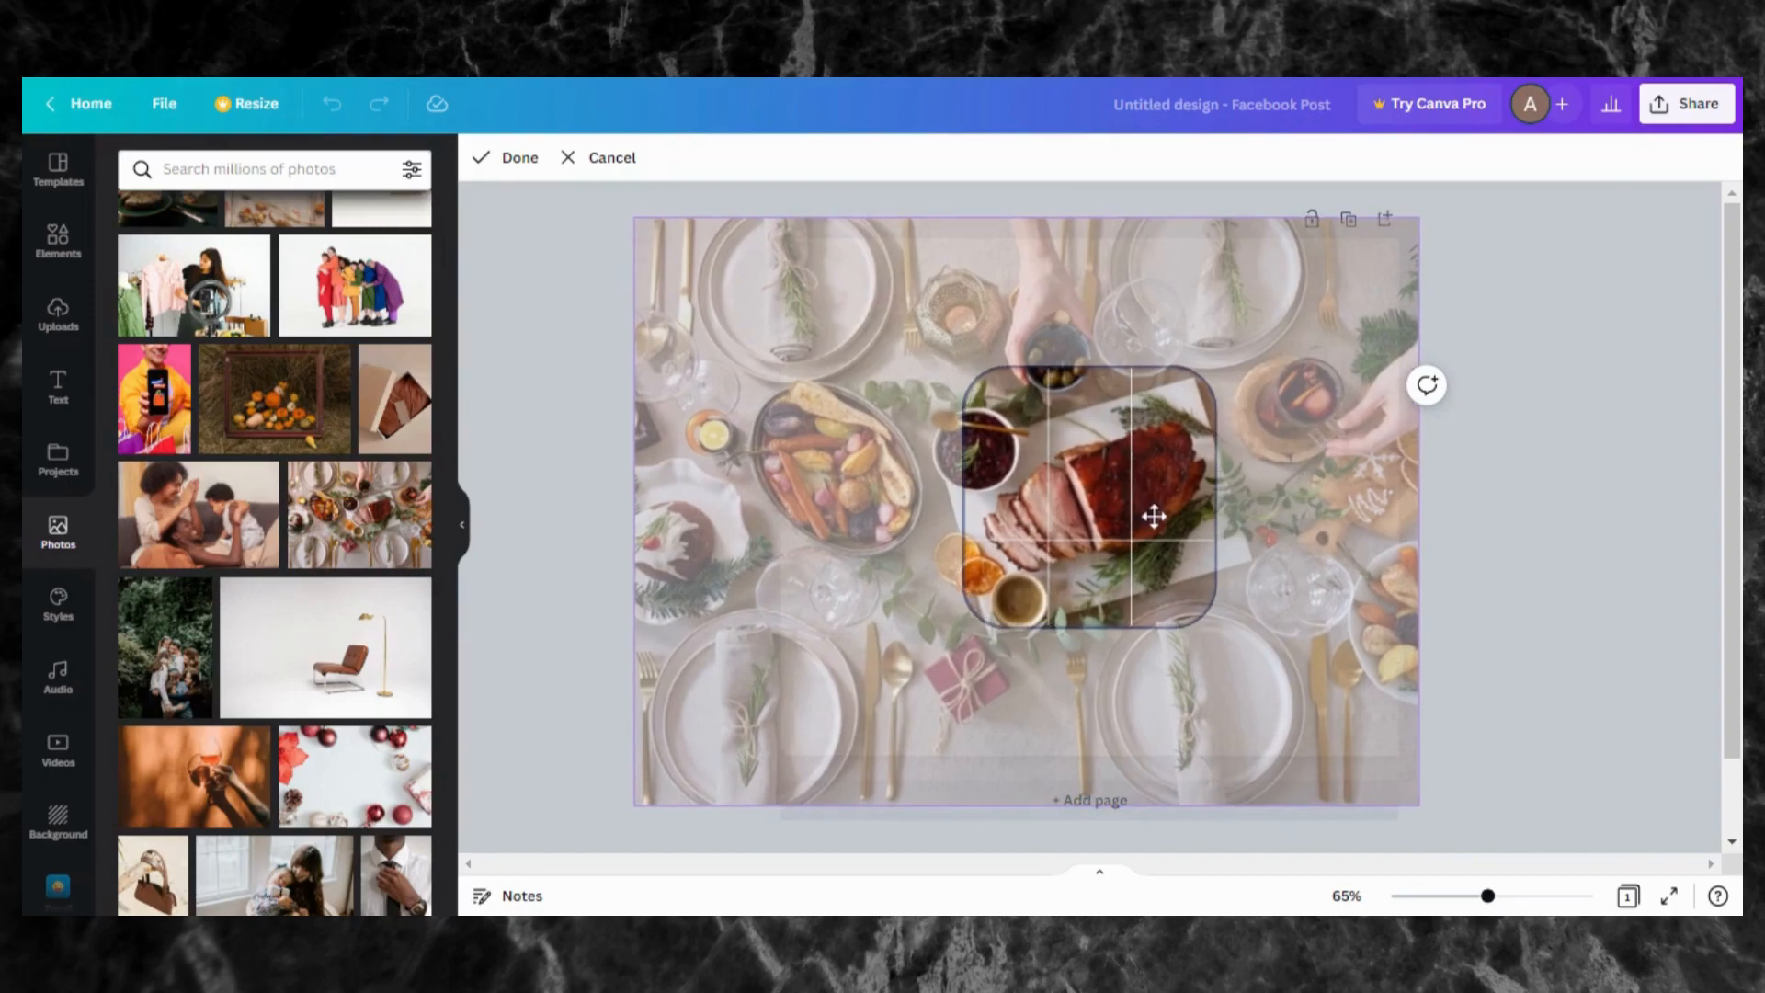
click(505, 158)
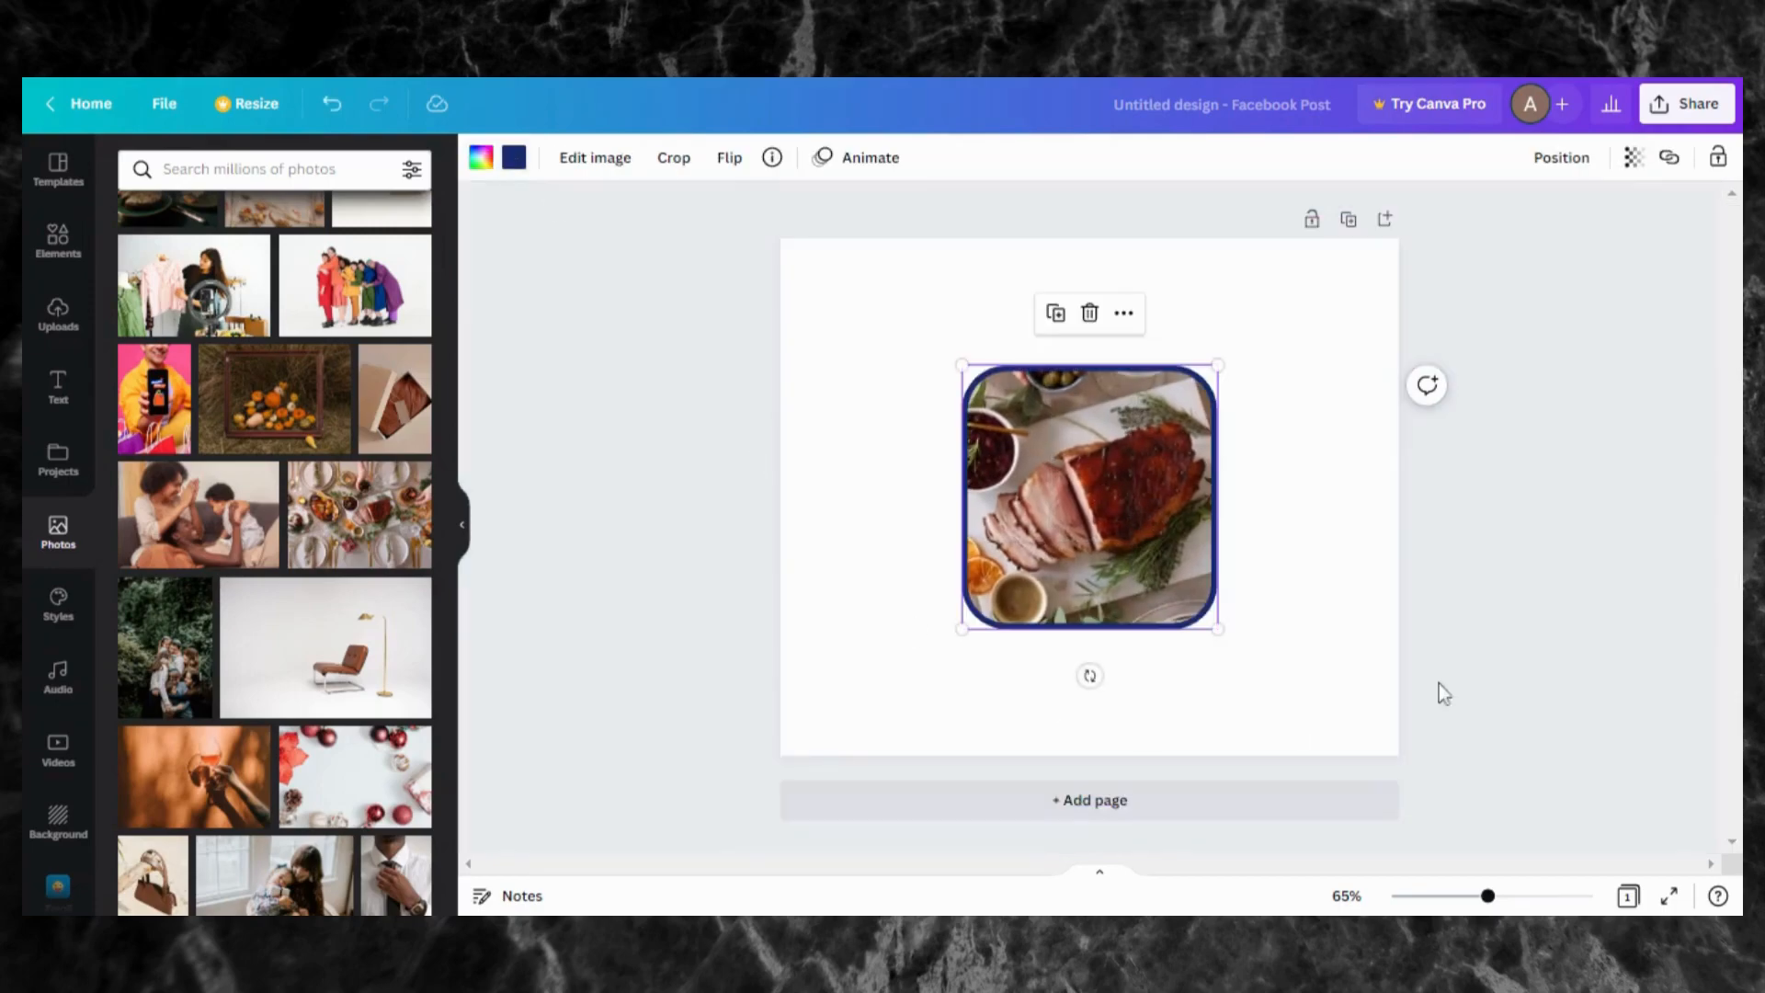
Step: Reopen the frame's crop, shrink the dinner photo and shift it so the roast, sauces and part of the vegetable dish fall inside
click(1331, 533)
click(1174, 571)
double_click(1172, 572)
drag(1418, 803, 1215, 651)
drag(638, 651, 669, 622)
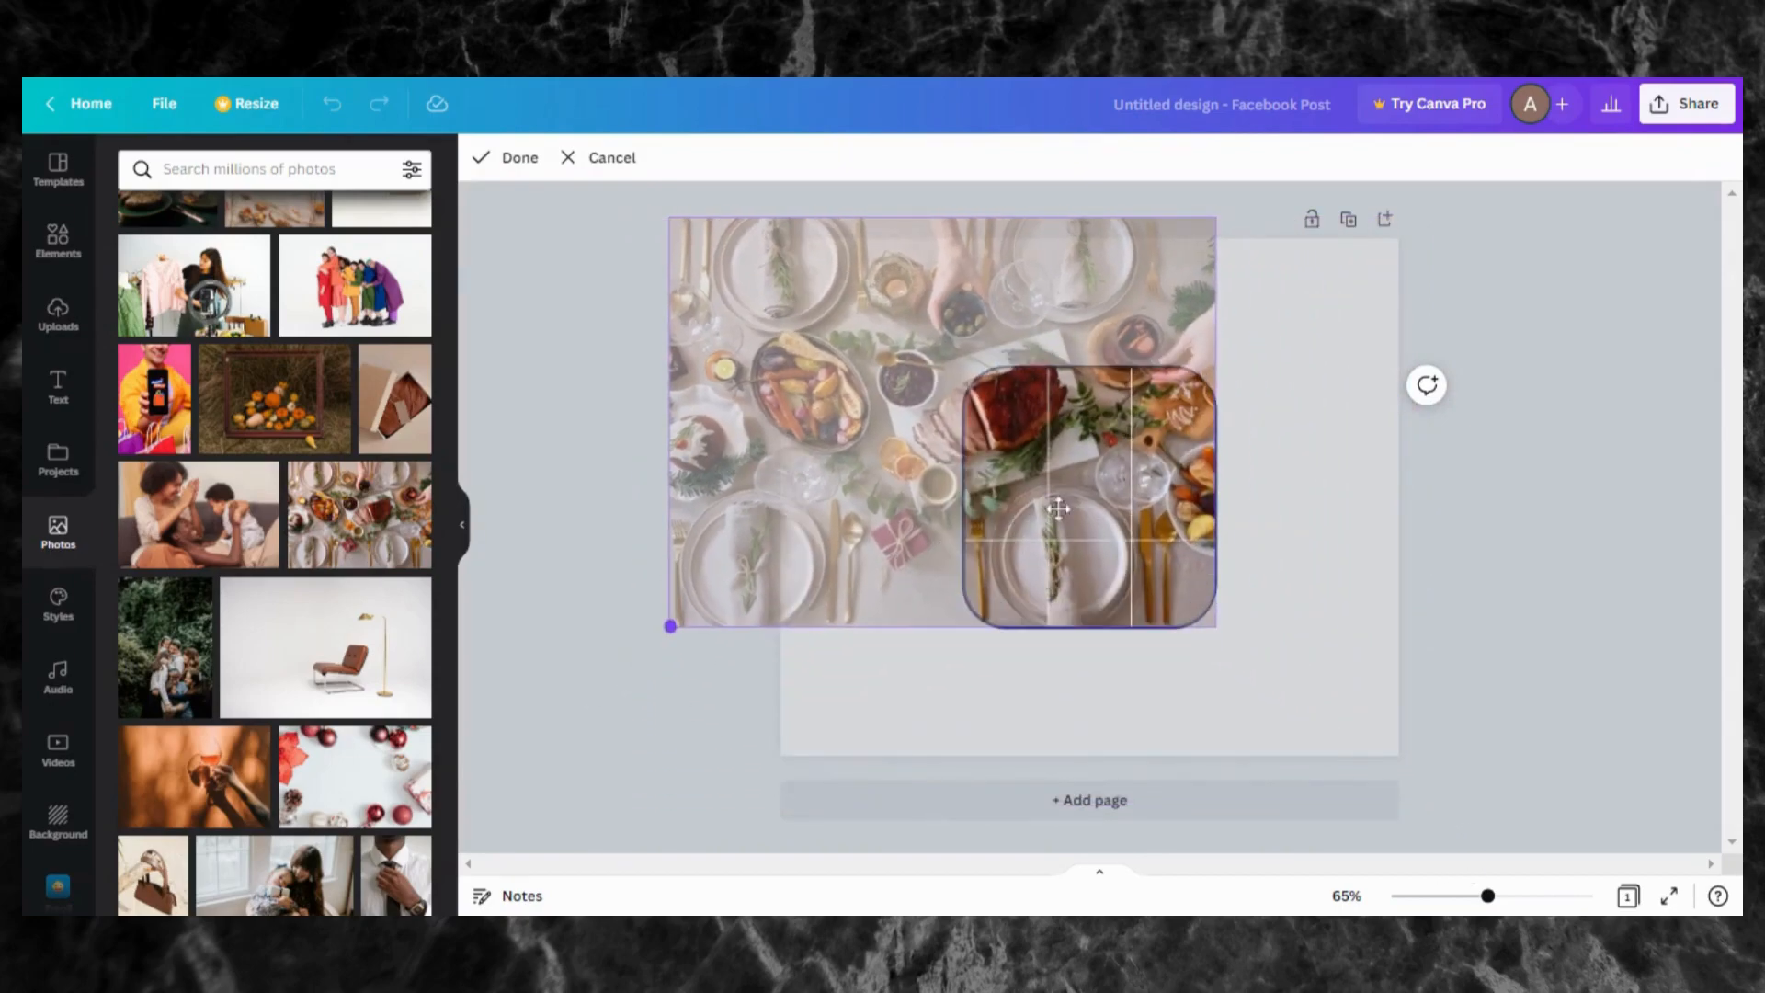
drag(1079, 493, 1264, 593)
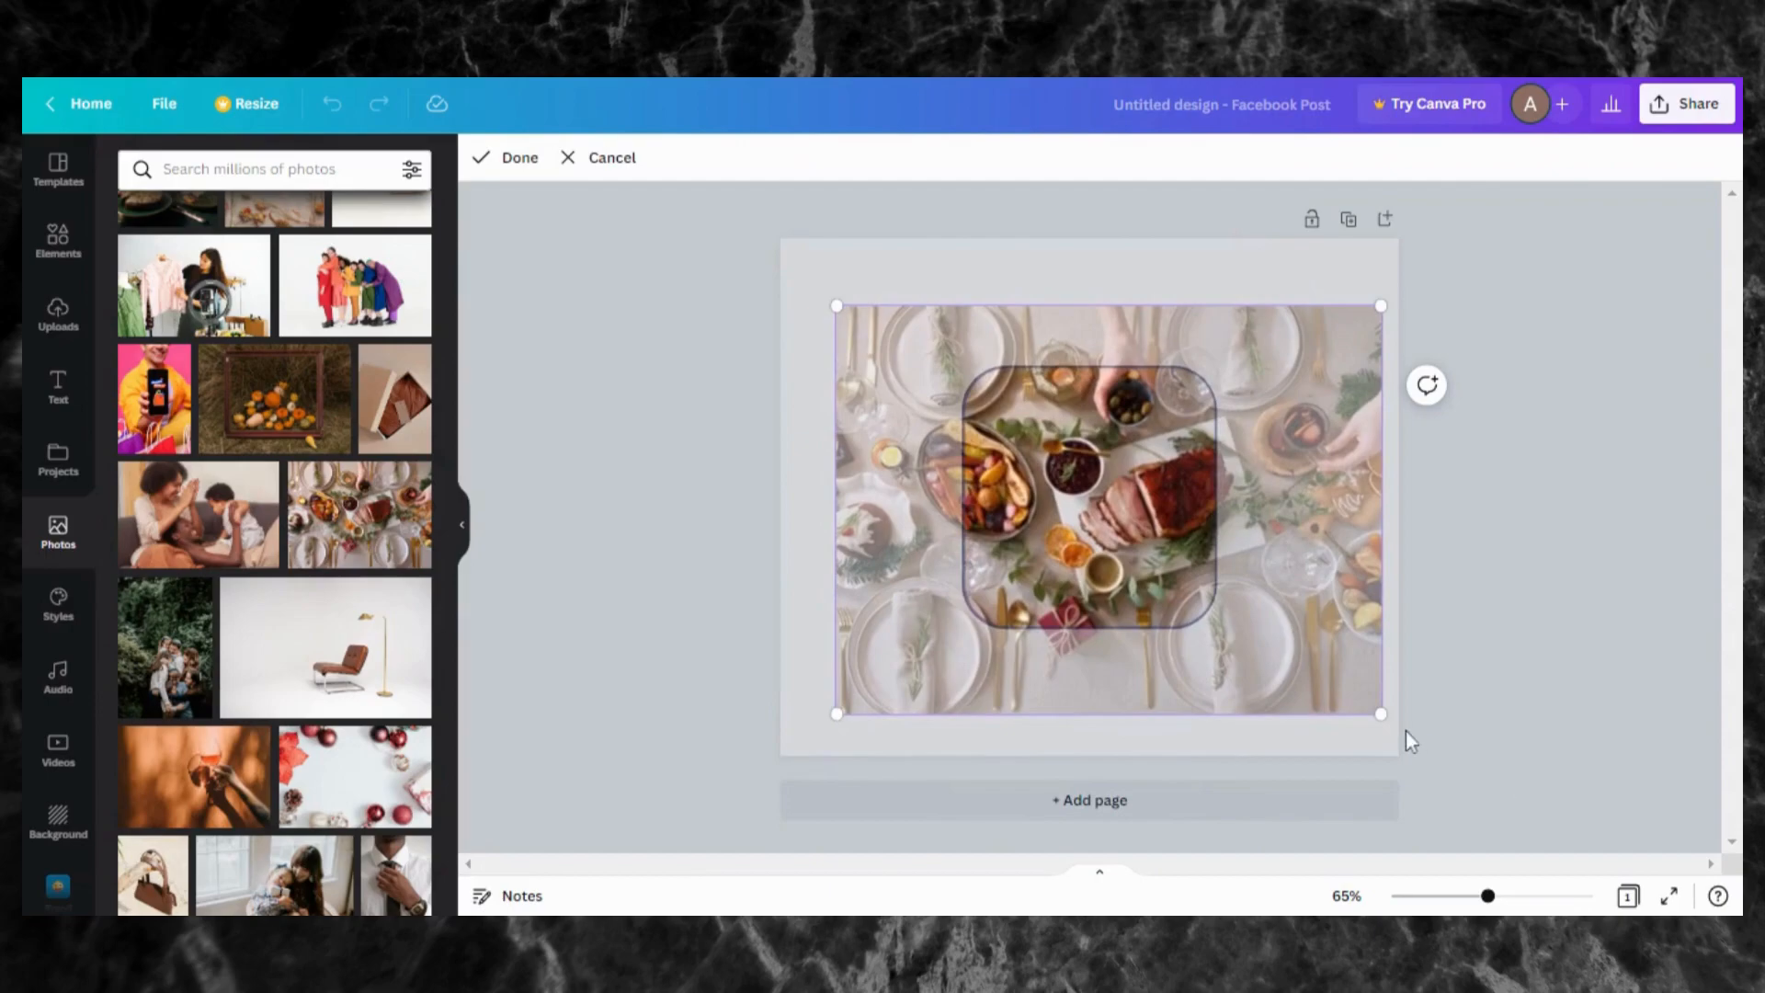
Step: Shrink the dinner photo to the frame's full height and align the photo's left edge with the frame's left edge
drag(1381, 716, 1262, 624)
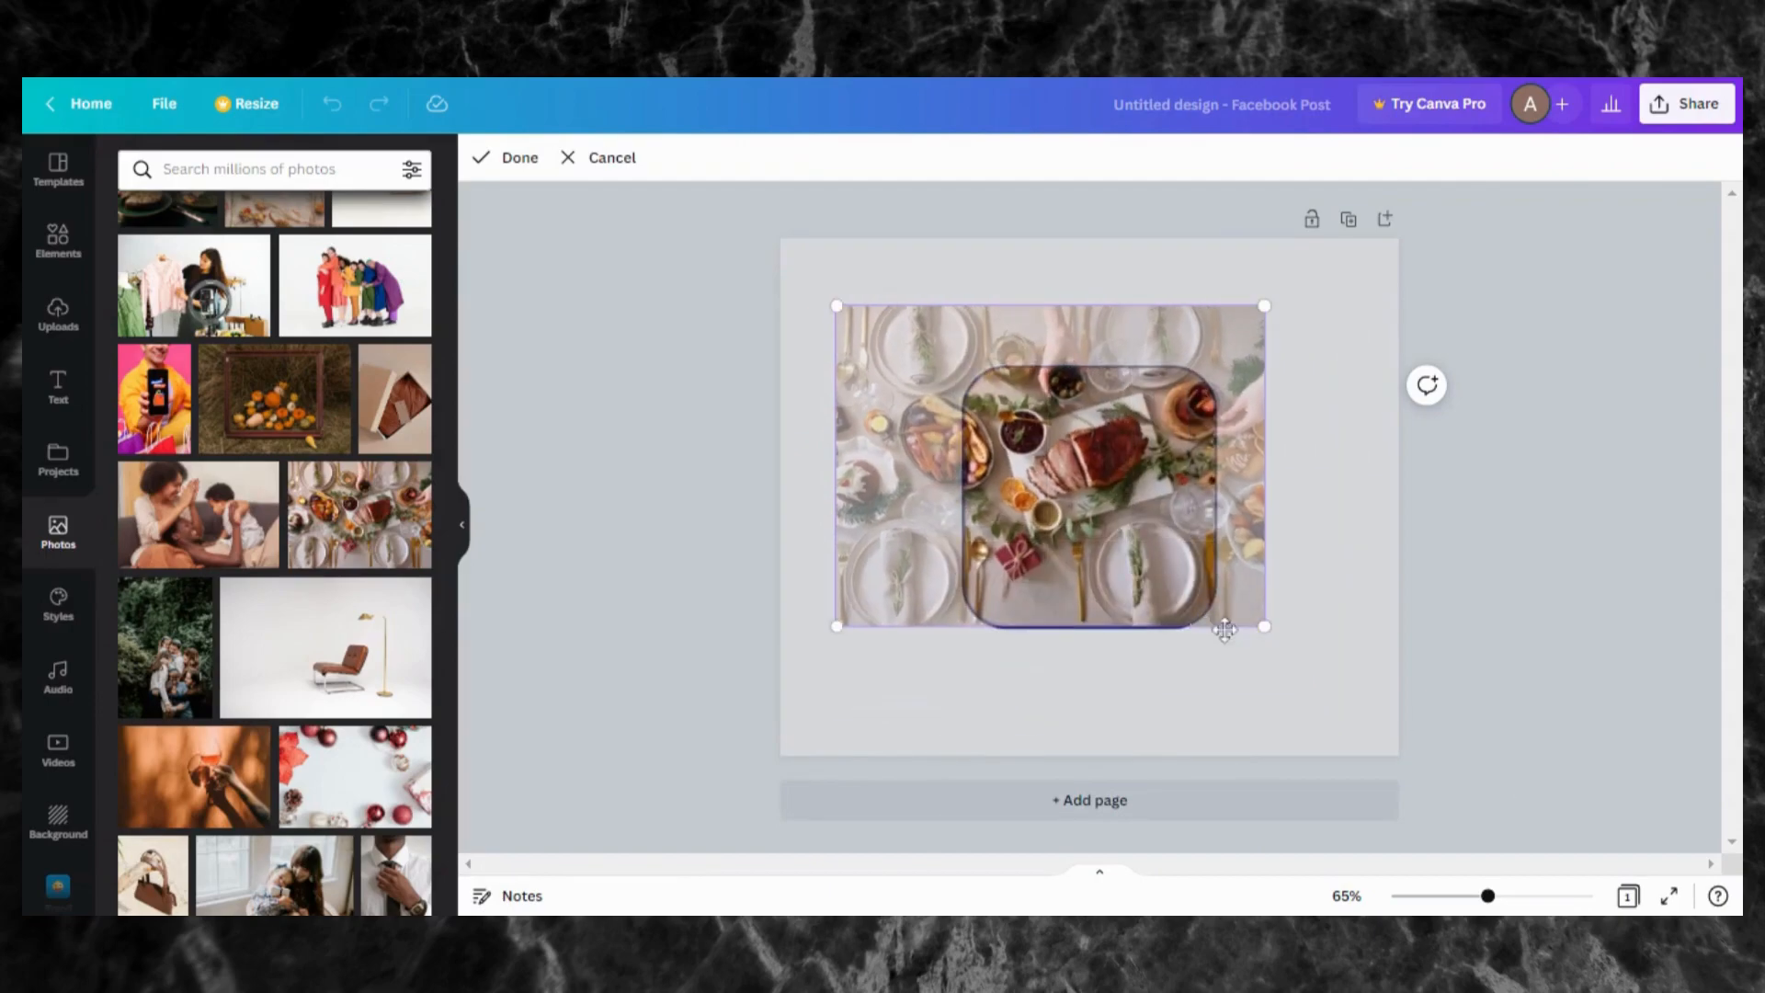
drag(1119, 529, 1226, 548)
drag(1371, 647, 1335, 626)
drag(1177, 549, 1119, 549)
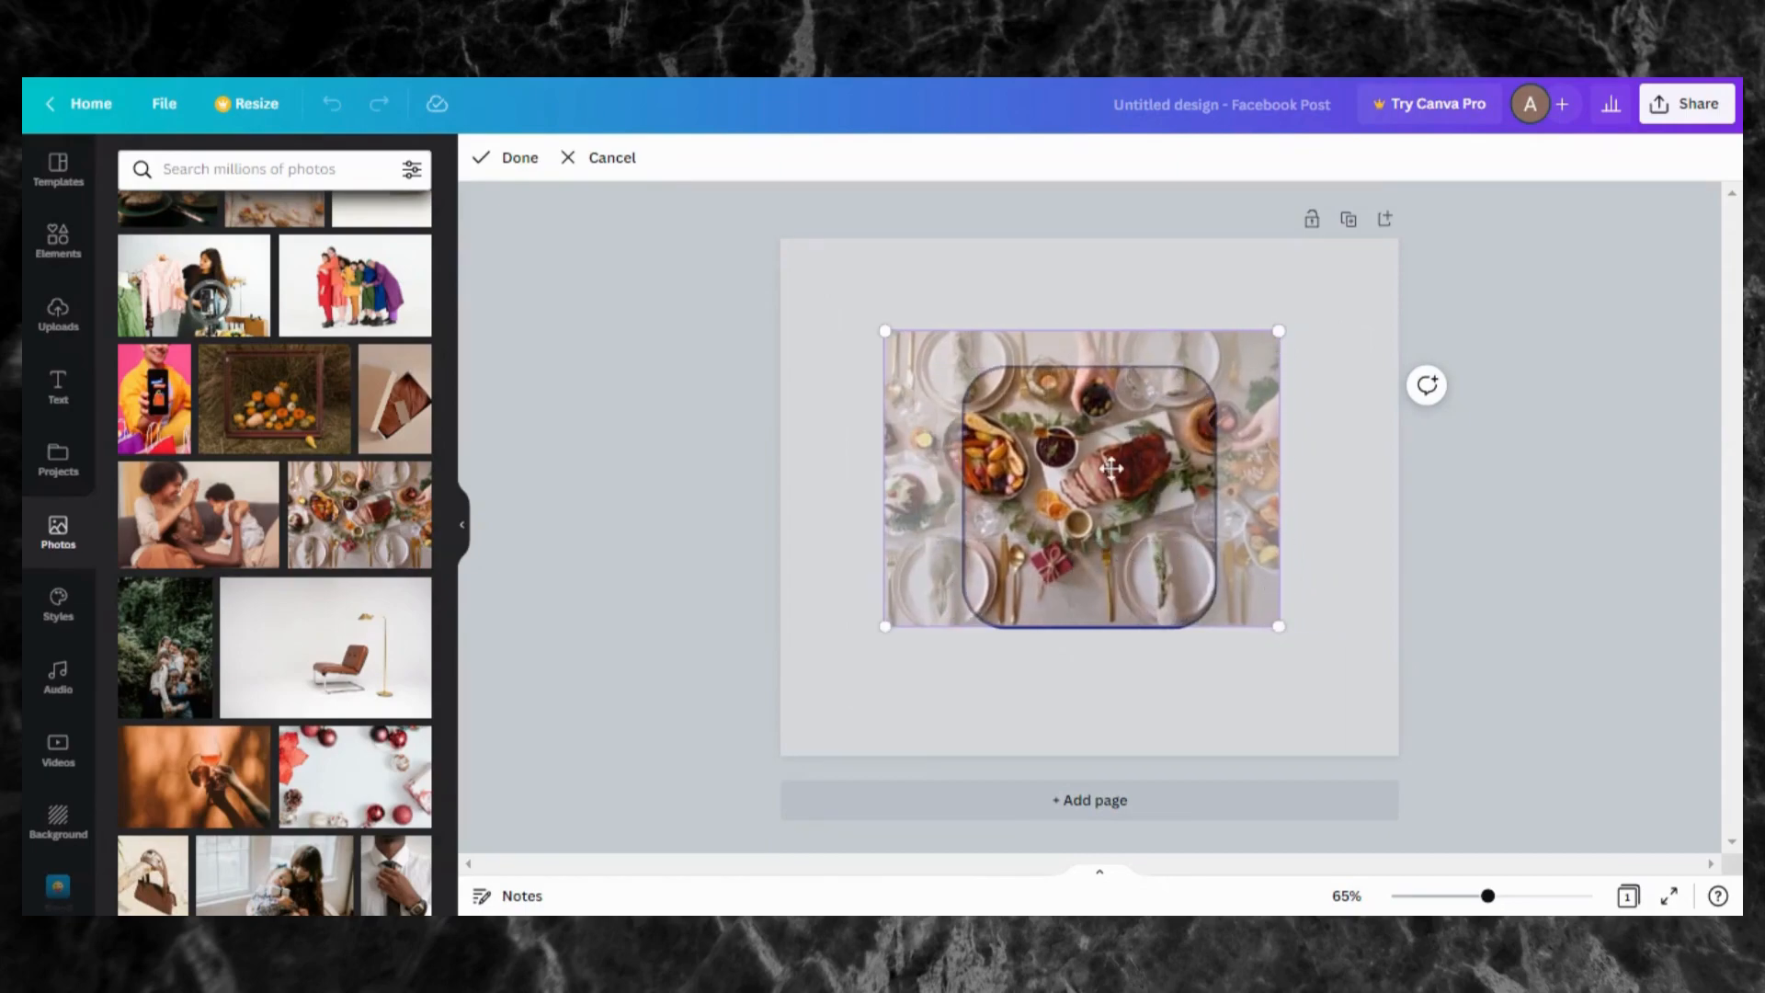
drag(1111, 468, 1119, 504)
drag(1285, 660, 1235, 626)
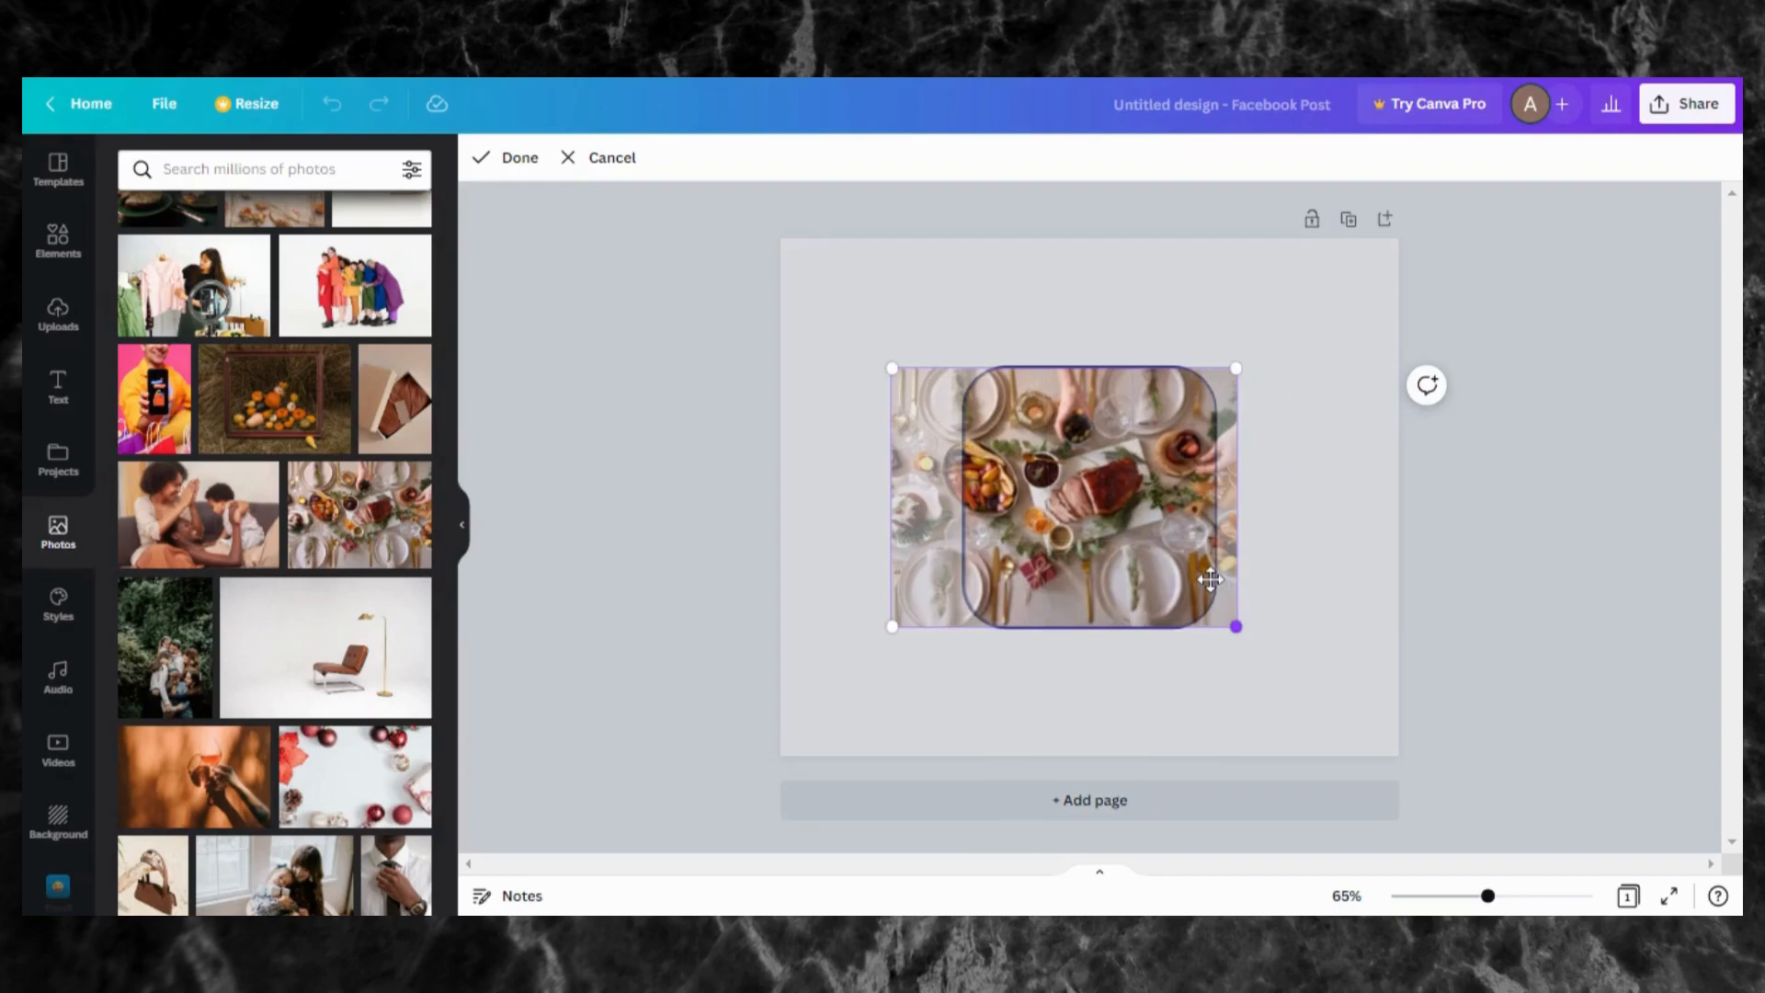
drag(1020, 513, 1094, 509)
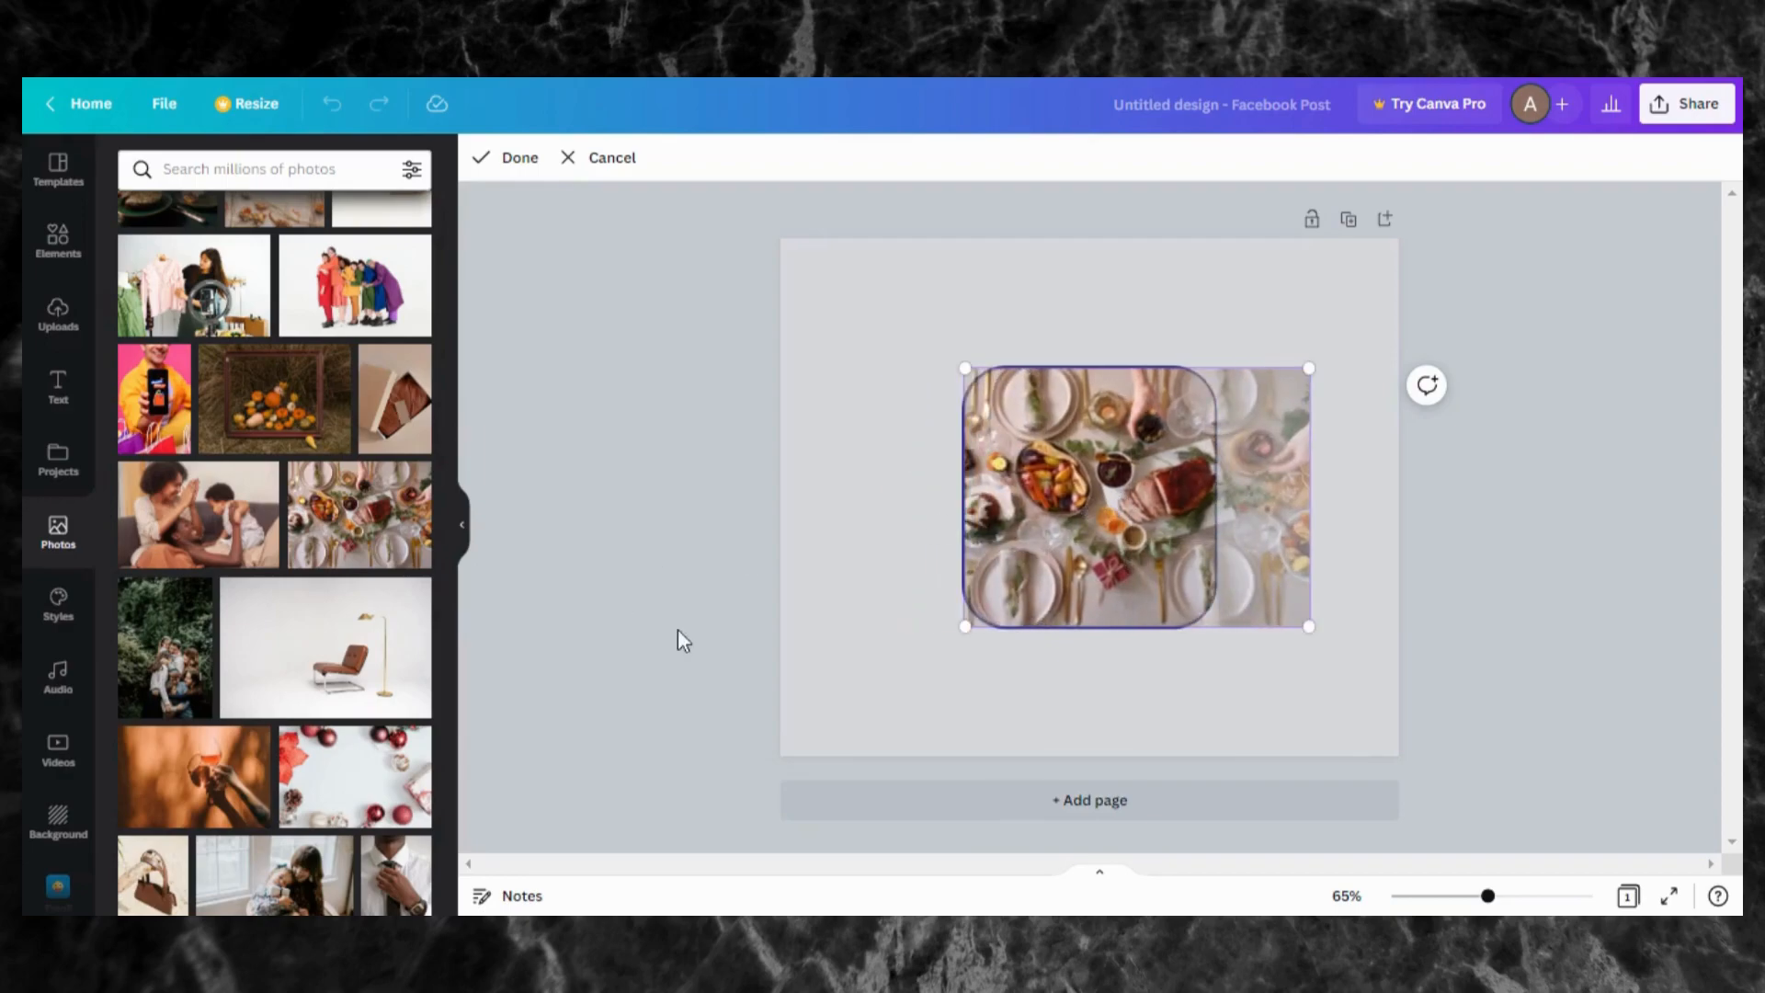
Step: Add the library photo of pumpkins in a wooden picture frame and drop it into the rounded frame, replacing the dinner photo
click(244, 390)
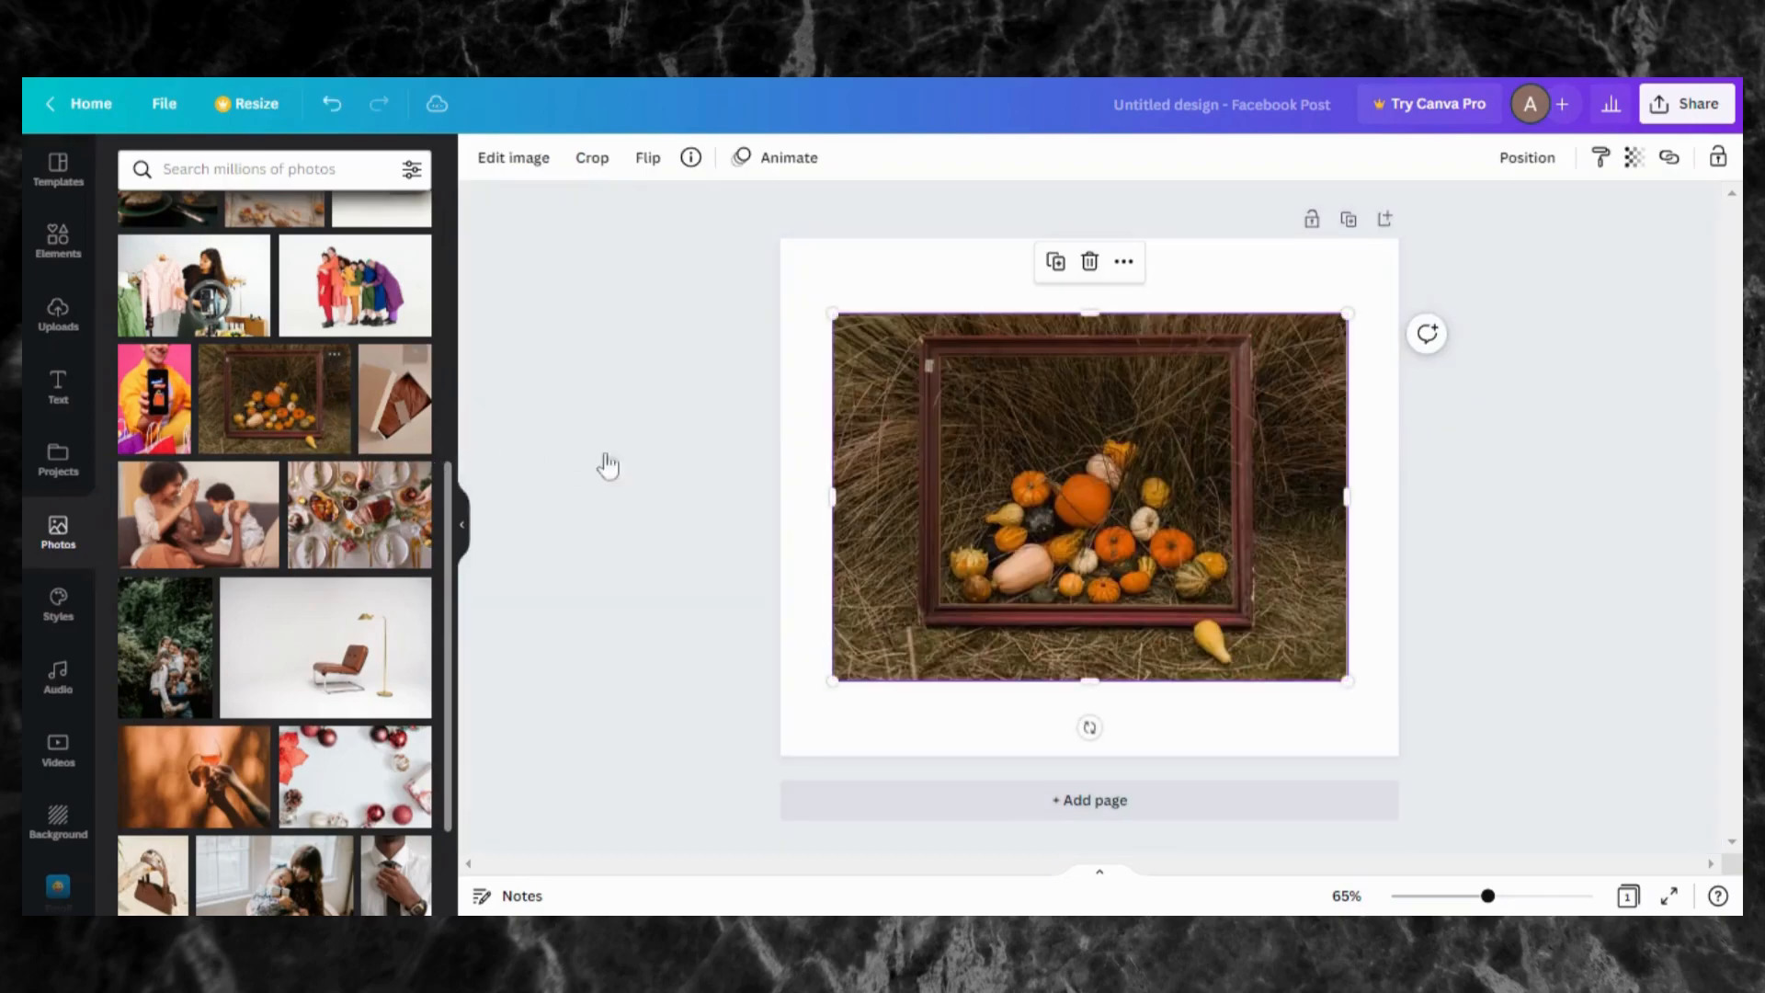
drag(1049, 544, 1249, 513)
double_click(1117, 527)
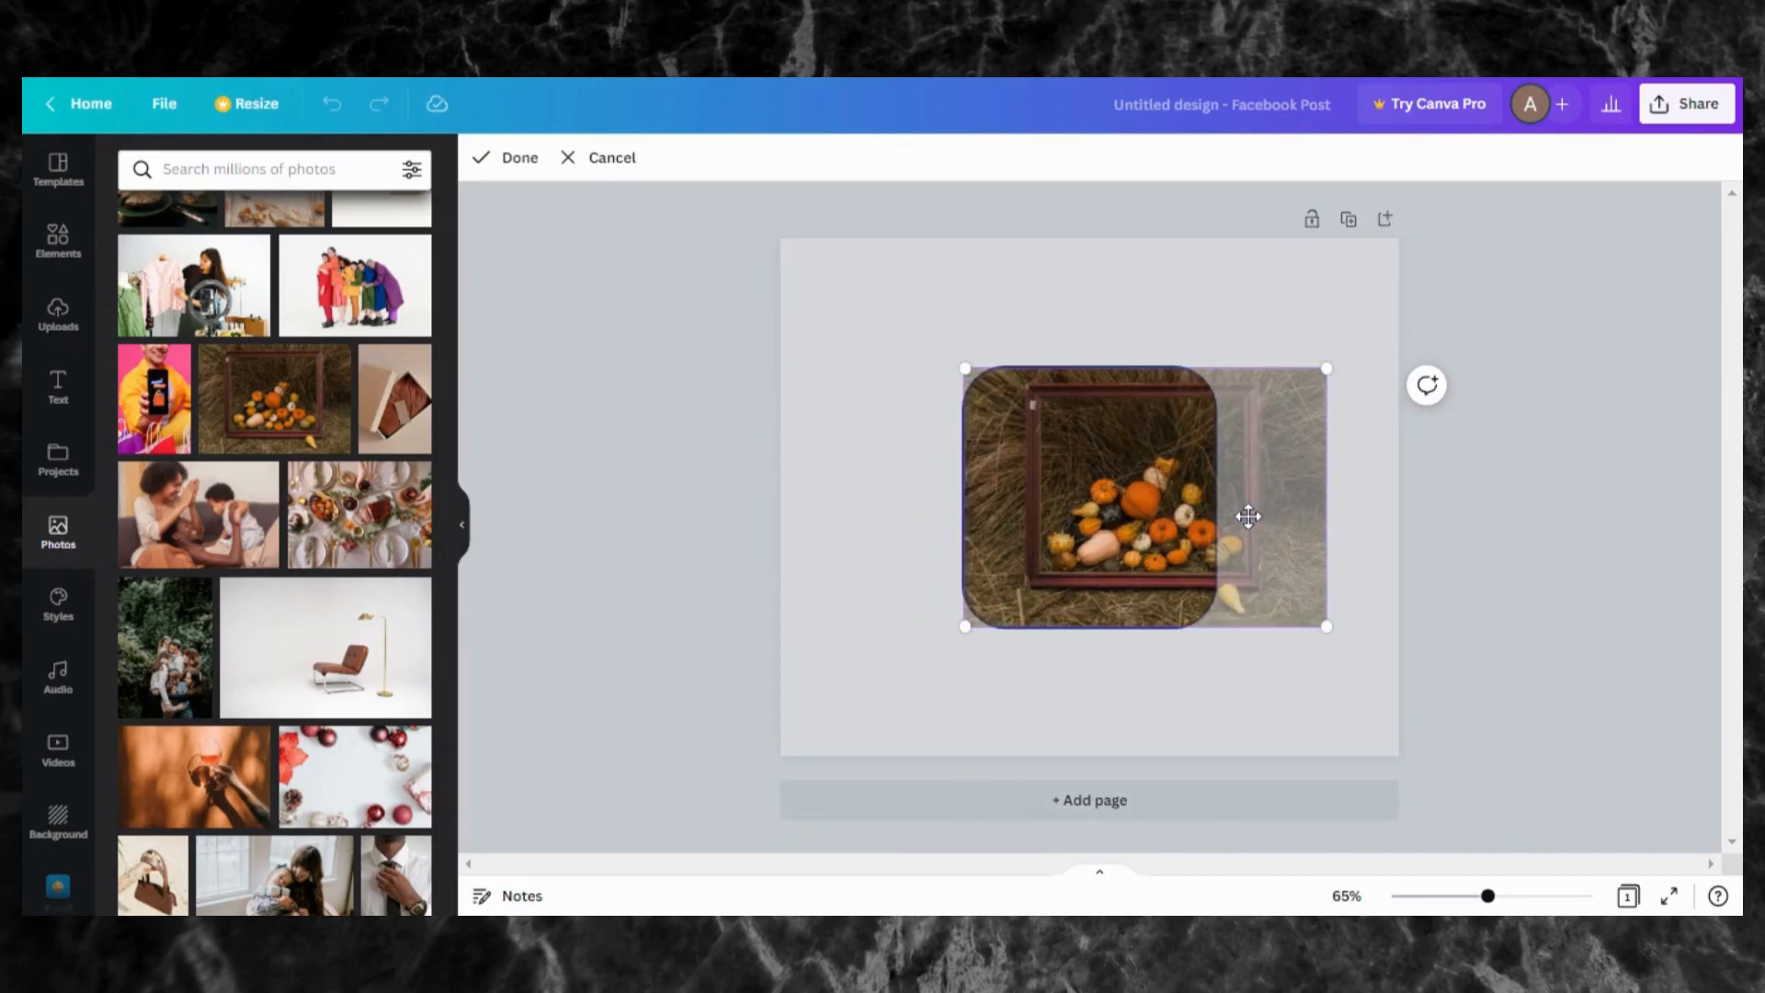
click(1487, 568)
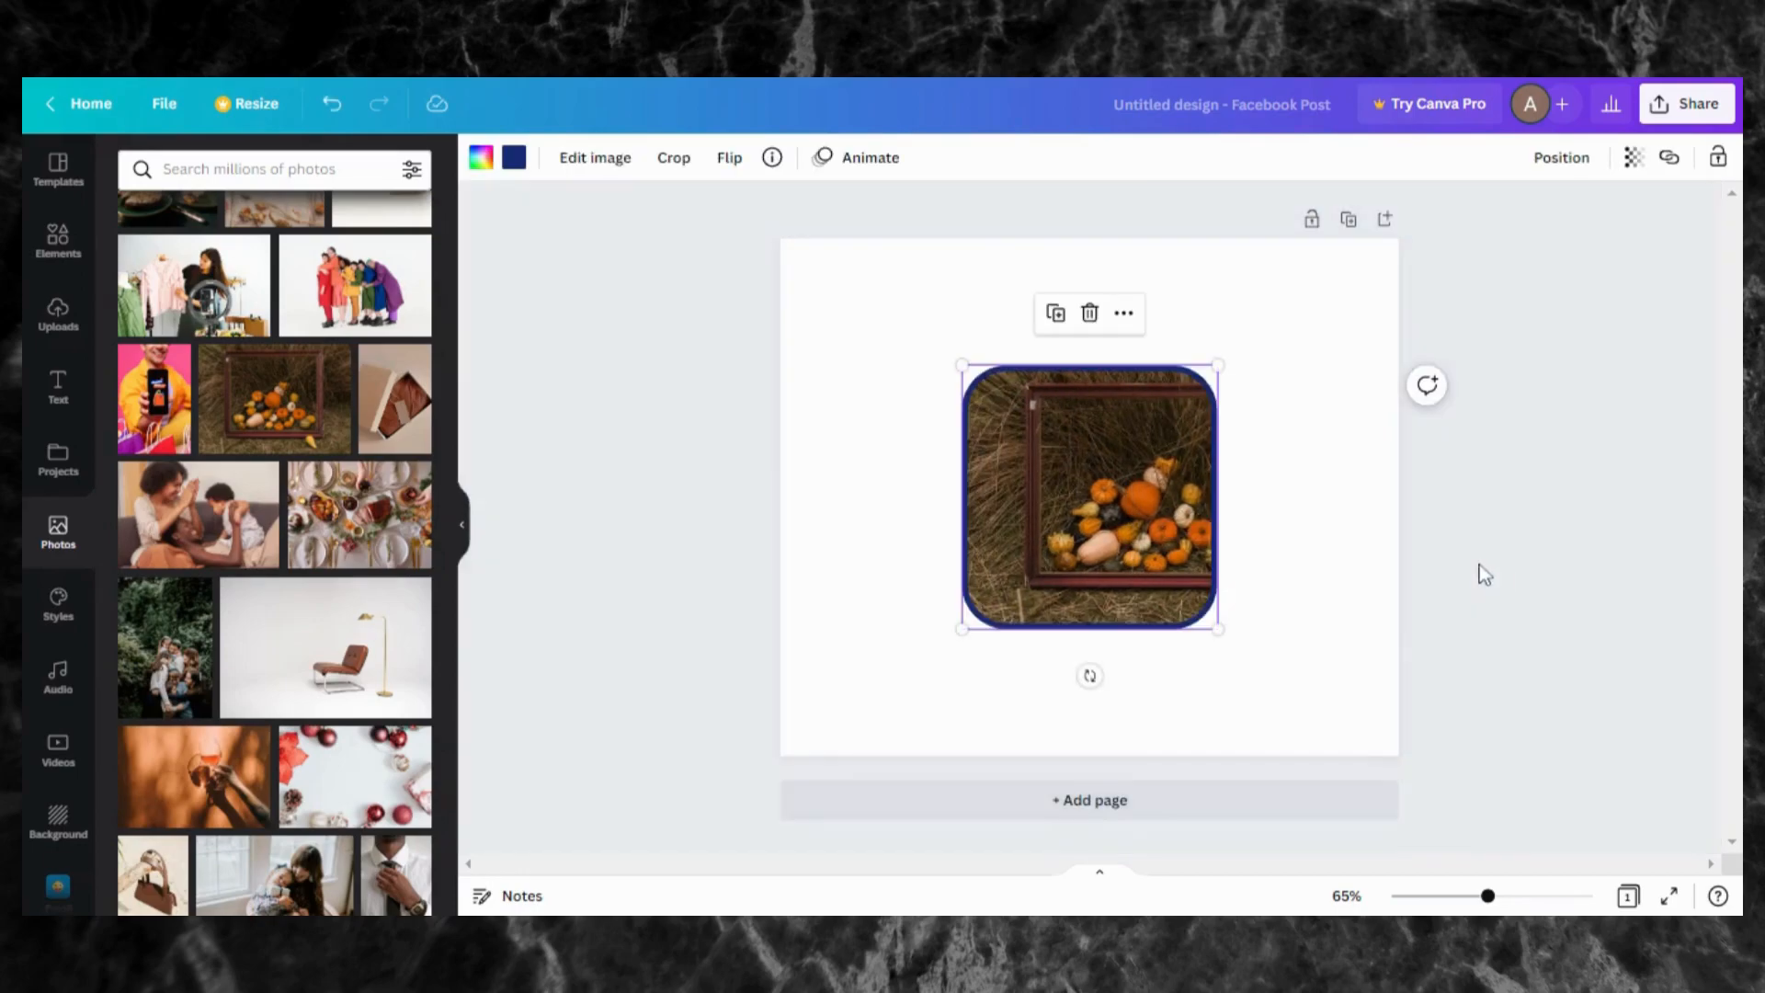
Step: Enlarge and reposition the pumpkin photo inside the rounded frame so only the pumpkins and gourds fill it, and apply the crop
click(1343, 703)
click(1143, 571)
double_click(1143, 571)
drag(965, 628, 463, 855)
drag(1007, 718, 1220, 478)
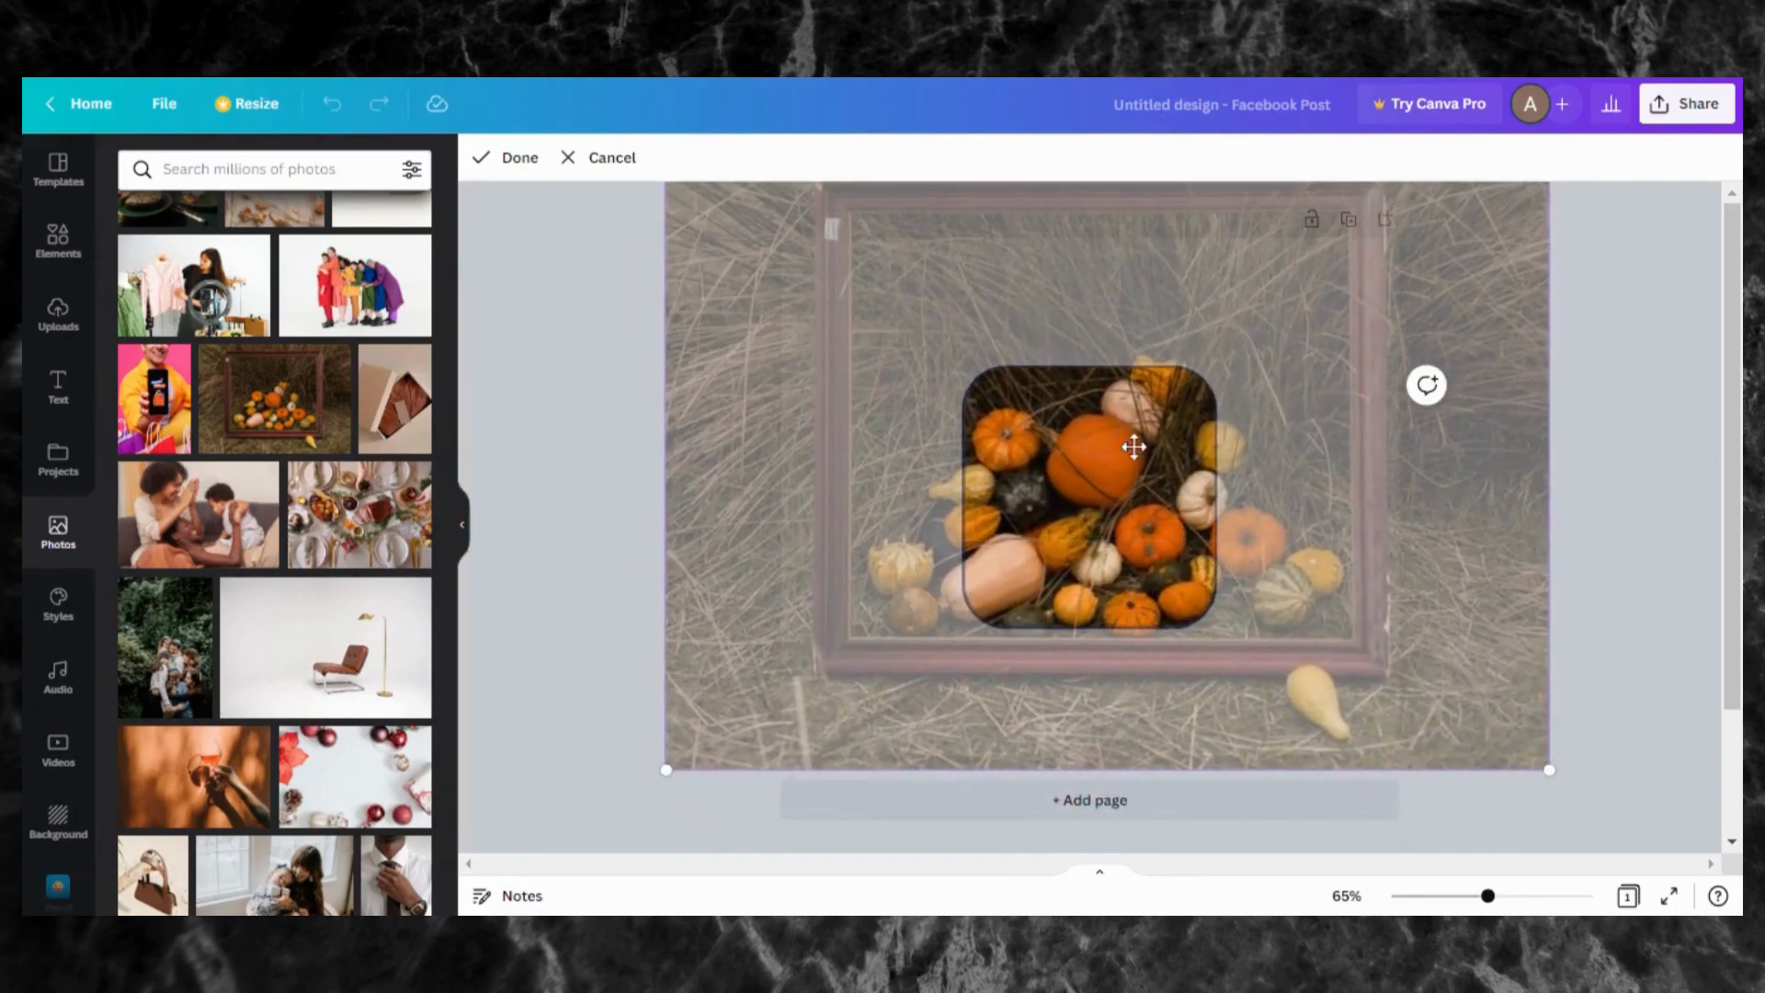
click(520, 165)
click(1265, 808)
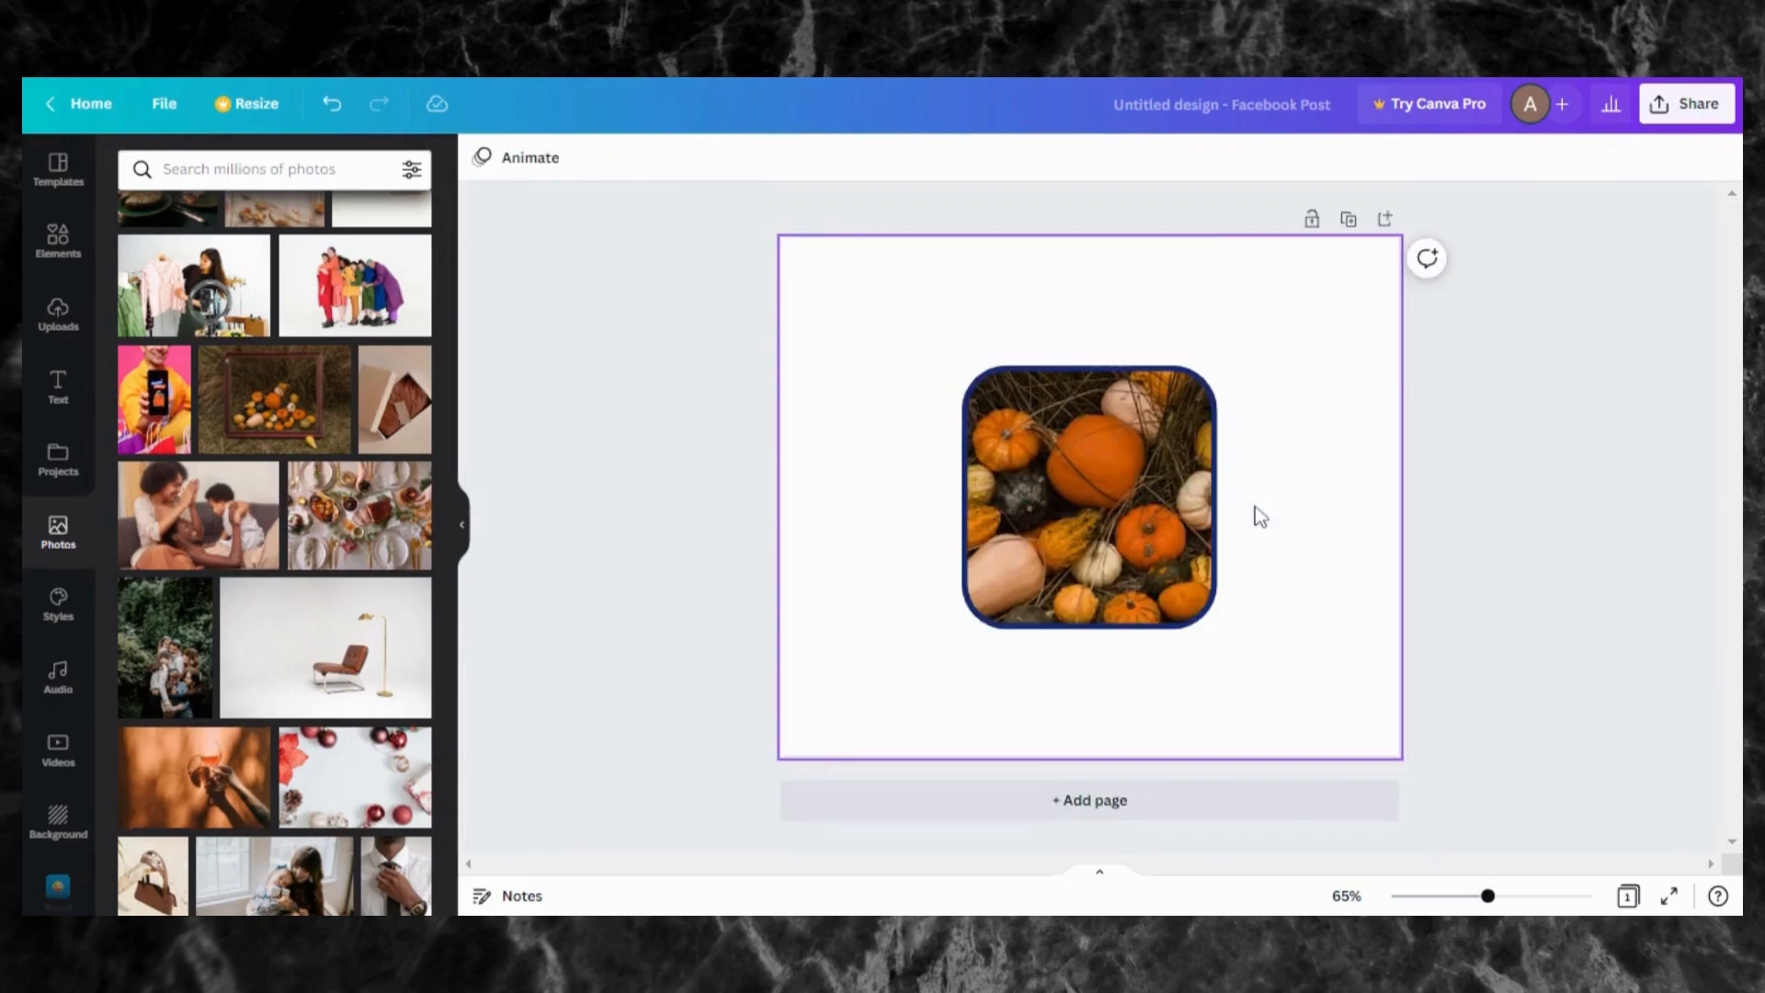
Step: Try red for the frame's outline, set it to the darkest brown photo color, and enlarge the frame roughly centred on the page
click(1215, 618)
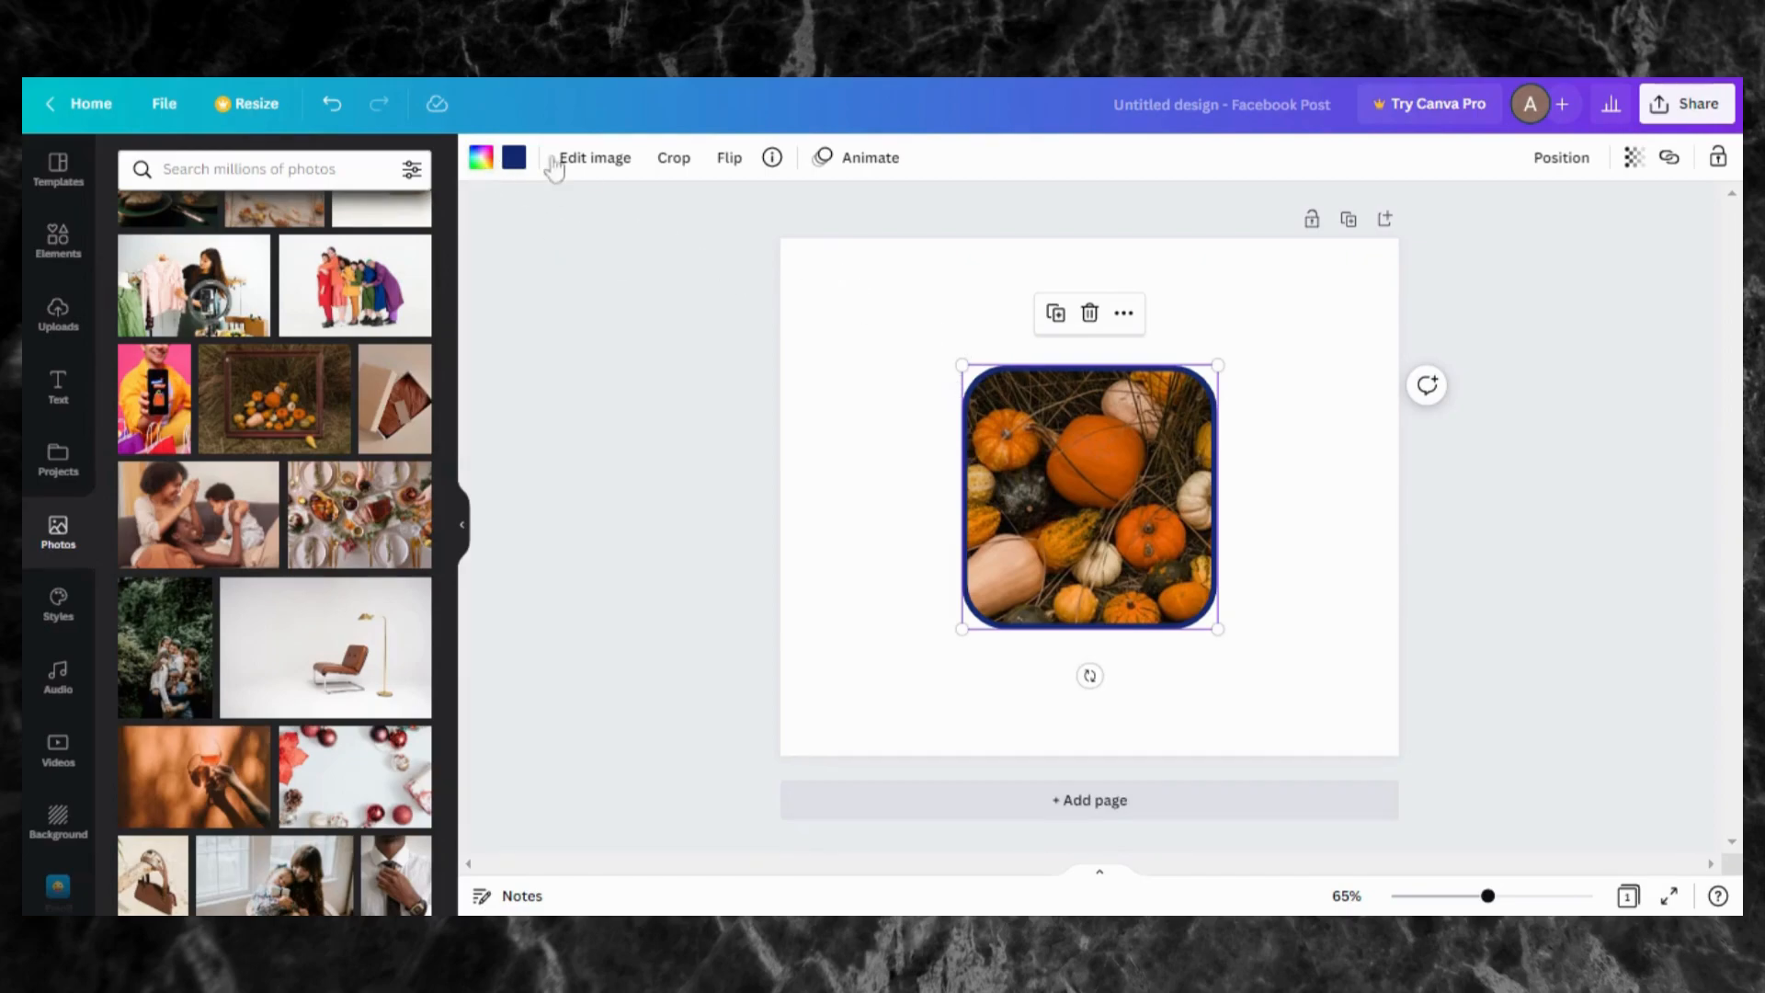
click(514, 160)
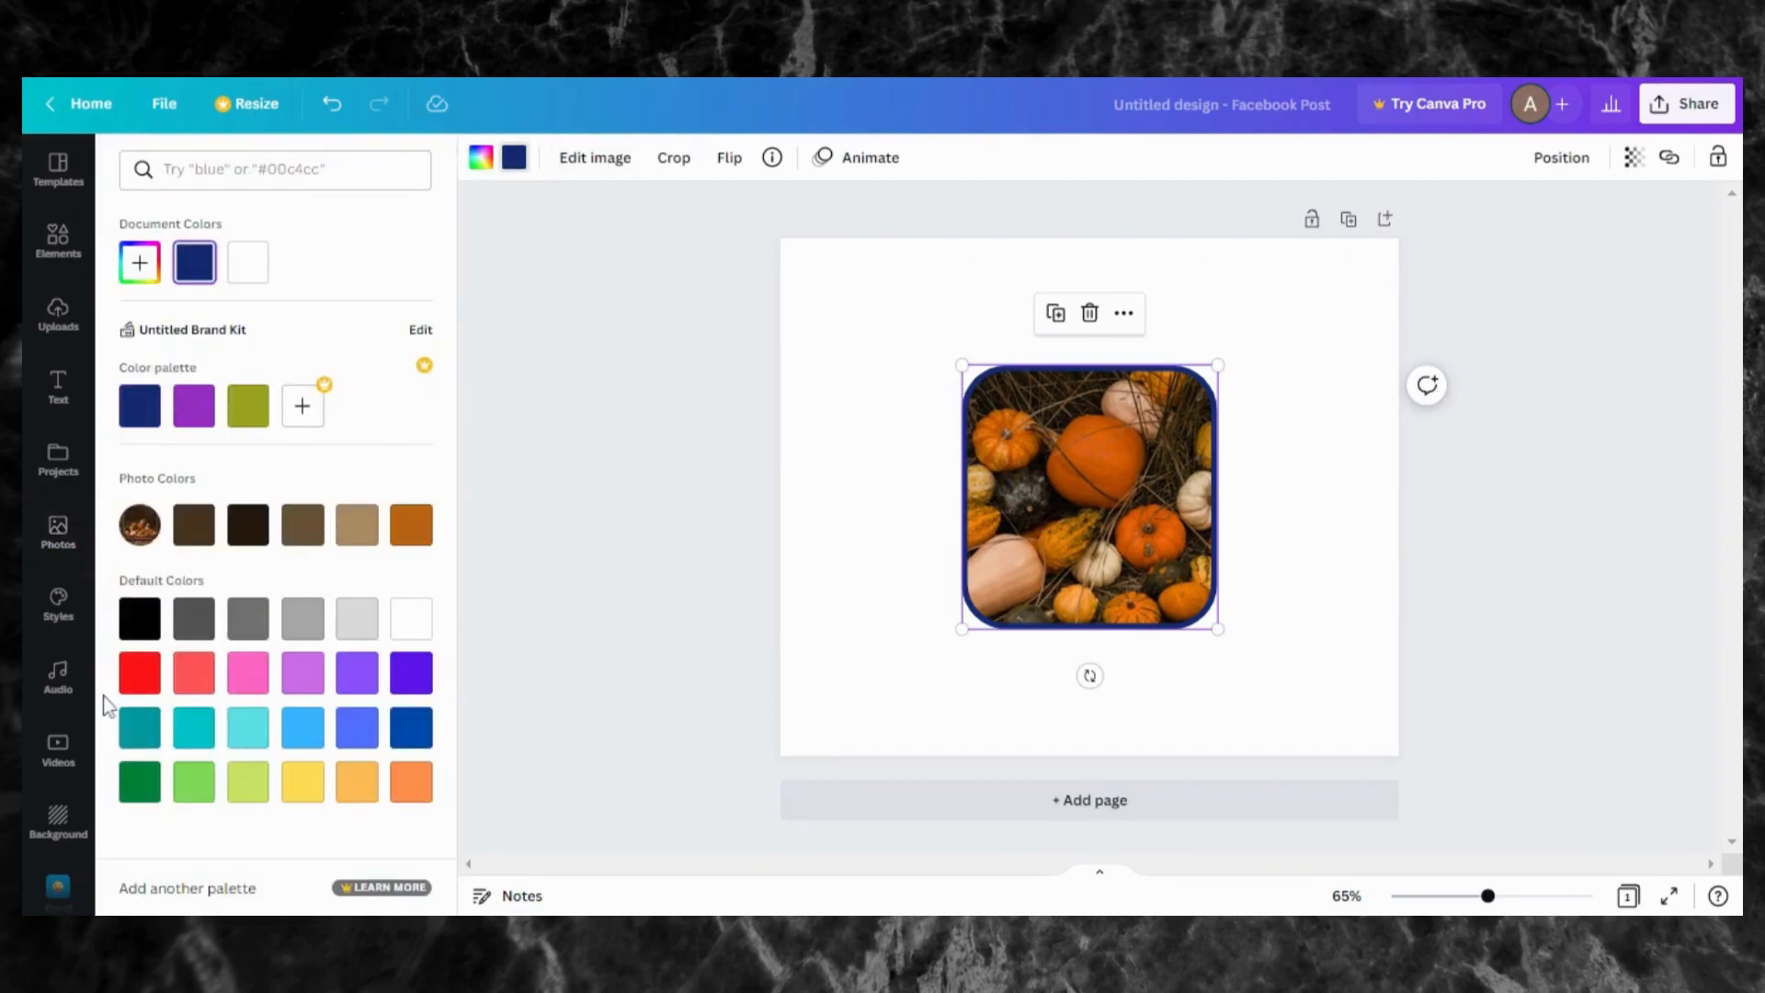
click(136, 677)
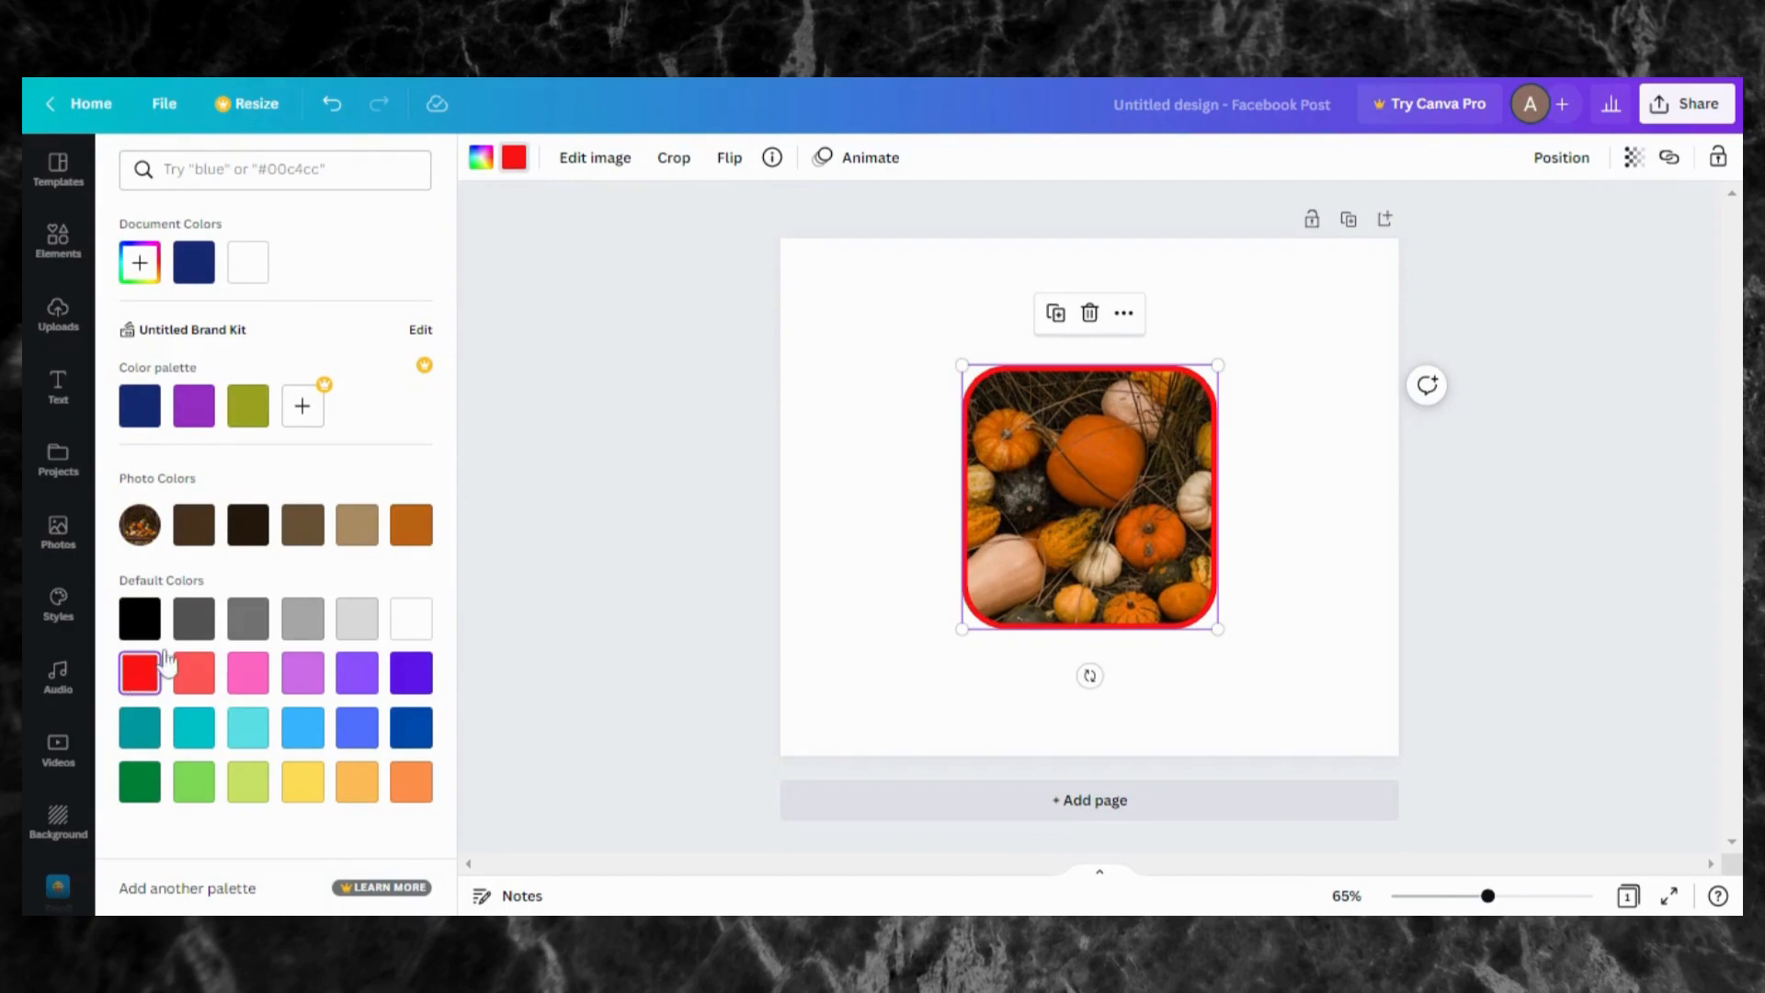
click(245, 531)
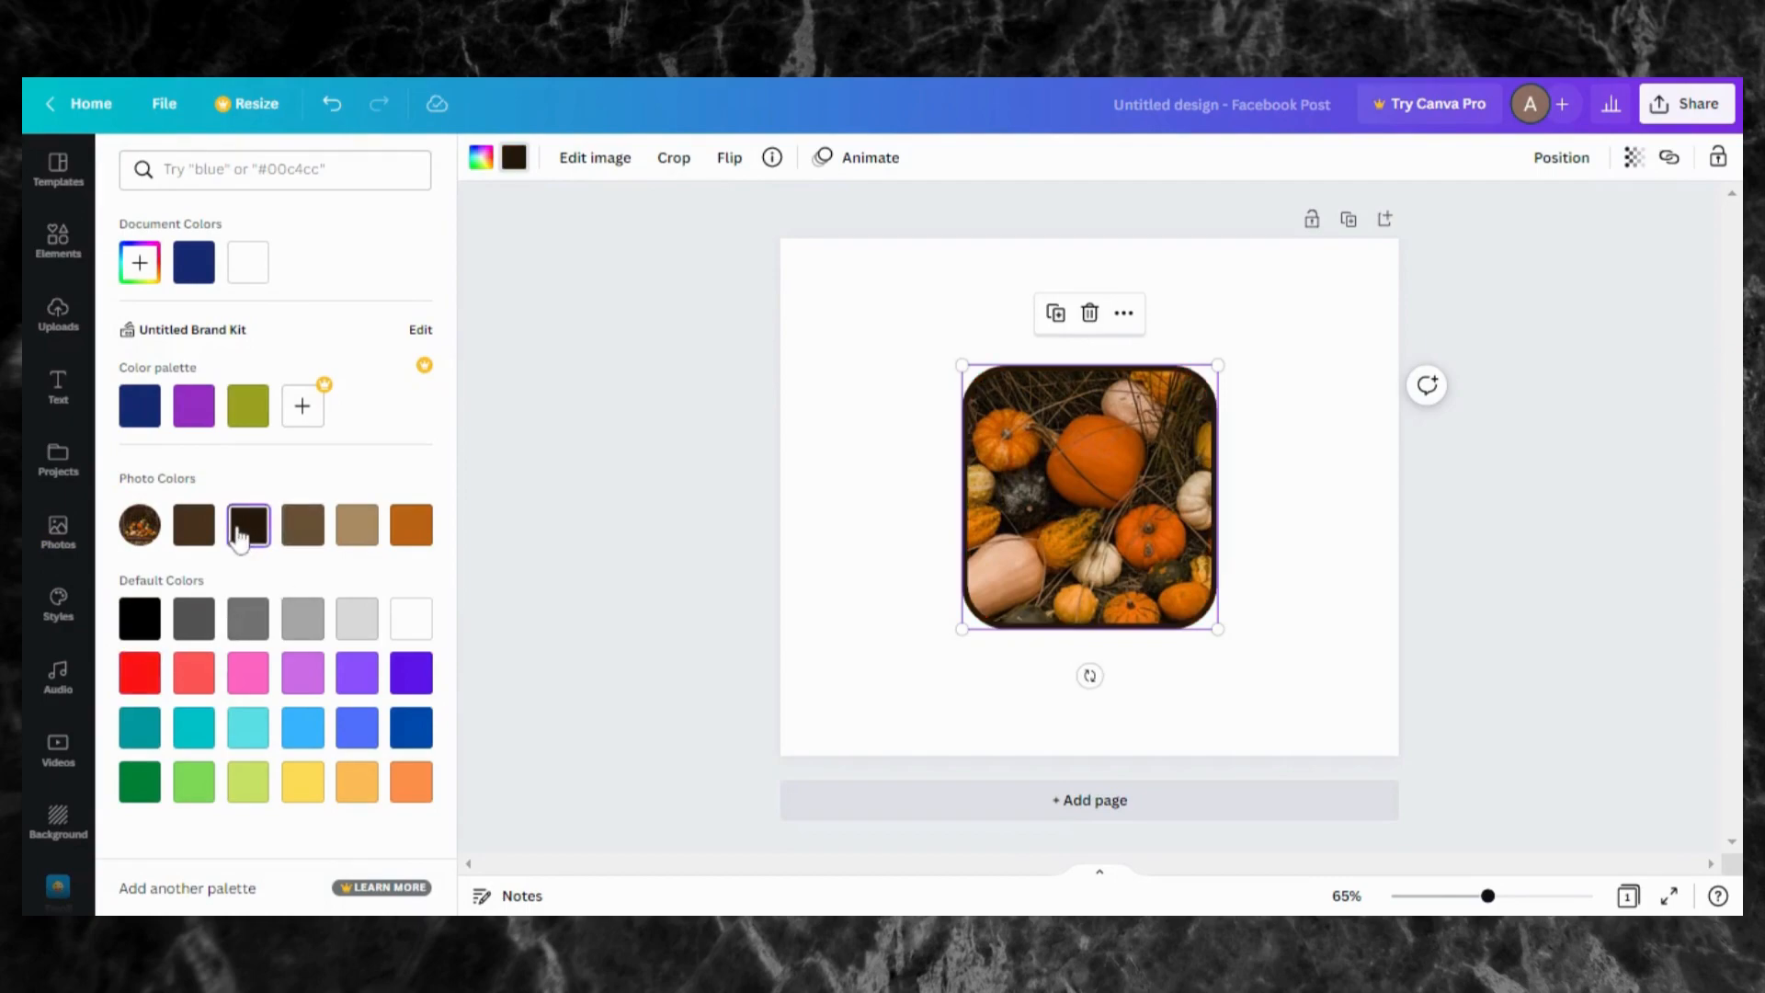
drag(1218, 630, 1381, 782)
drag(1230, 691, 1149, 618)
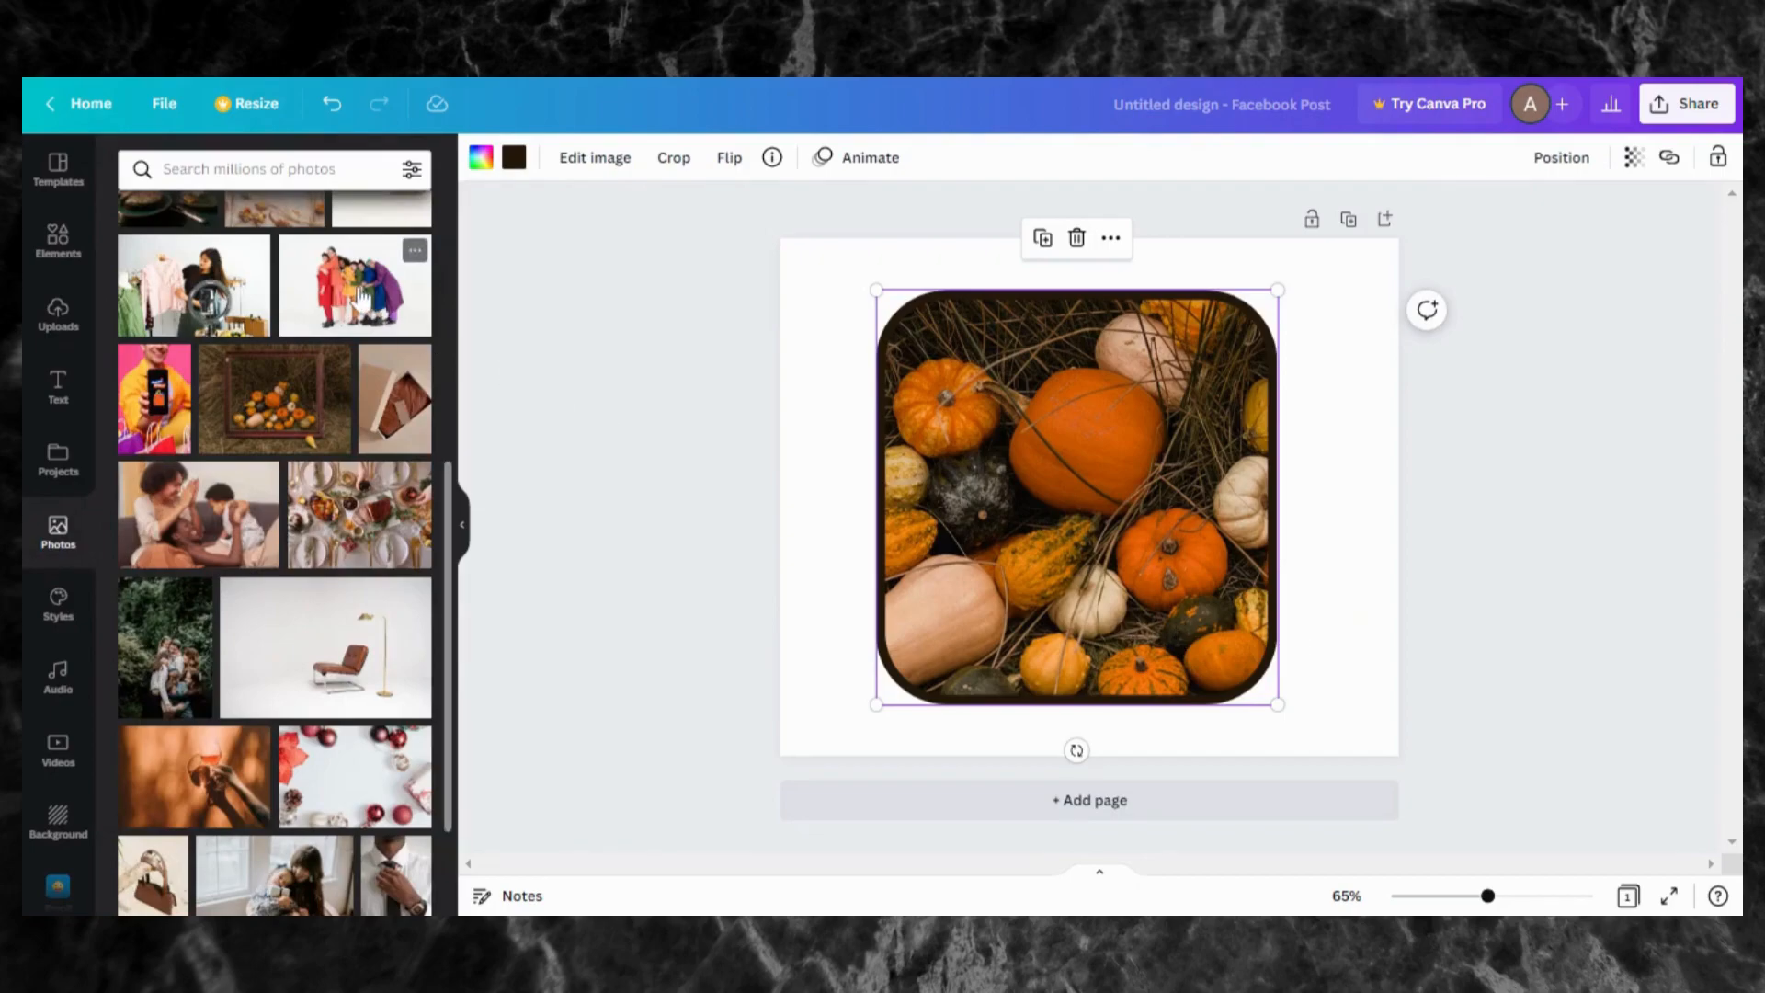
Step: Replace the framed photo with the group in colorful coats, enlarge and reposition it around the leftmost four people, and apply the crop
drag(361, 299, 1207, 538)
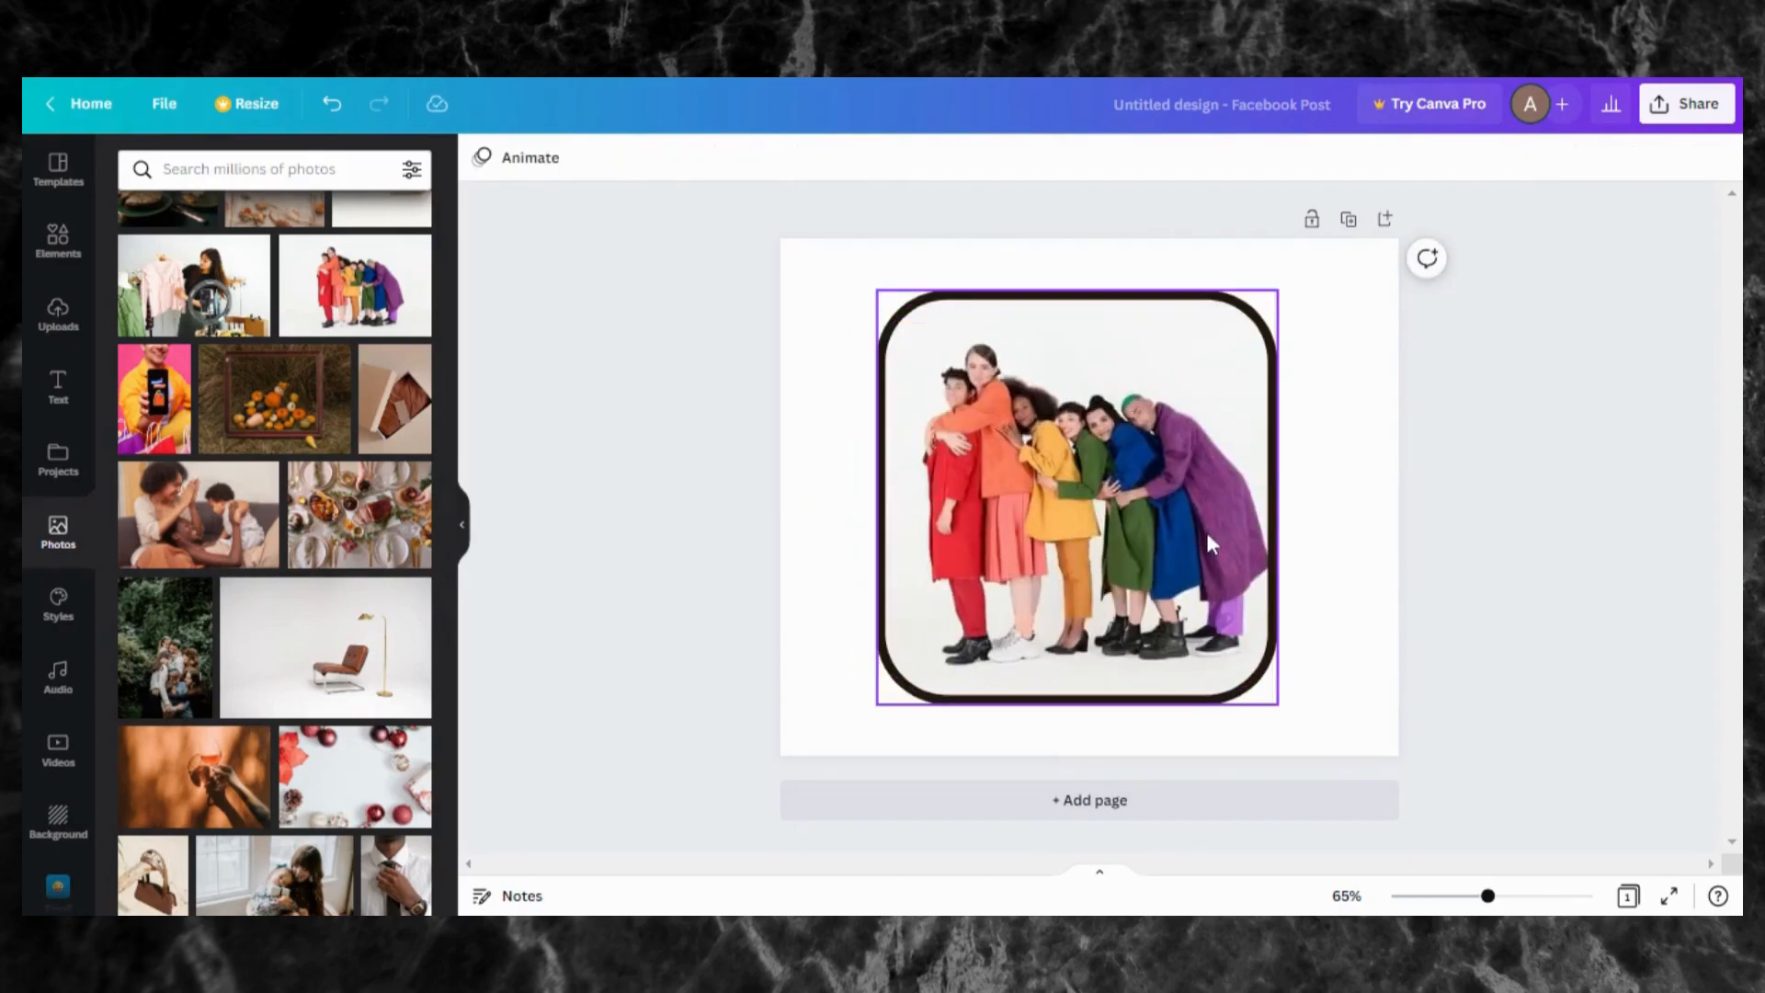
click(1115, 581)
double_click(1116, 581)
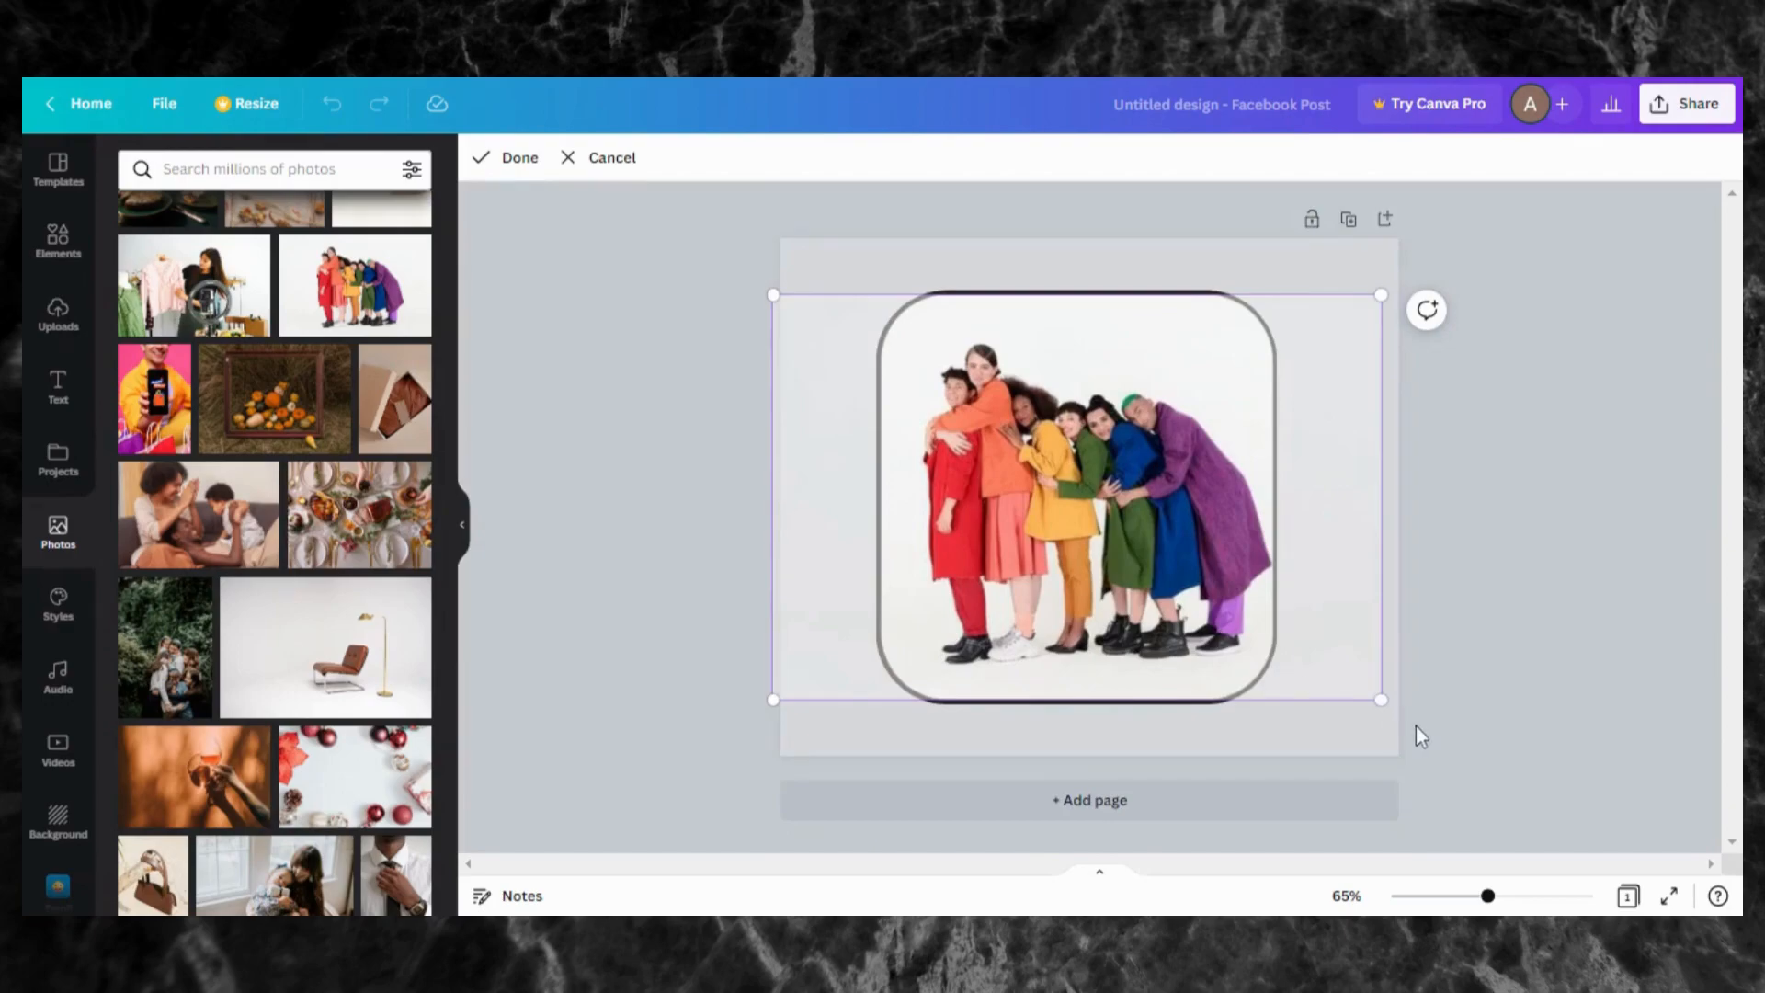
drag(1381, 700, 1719, 910)
drag(1312, 639, 1361, 640)
scroll(1363, 639, down, 1)
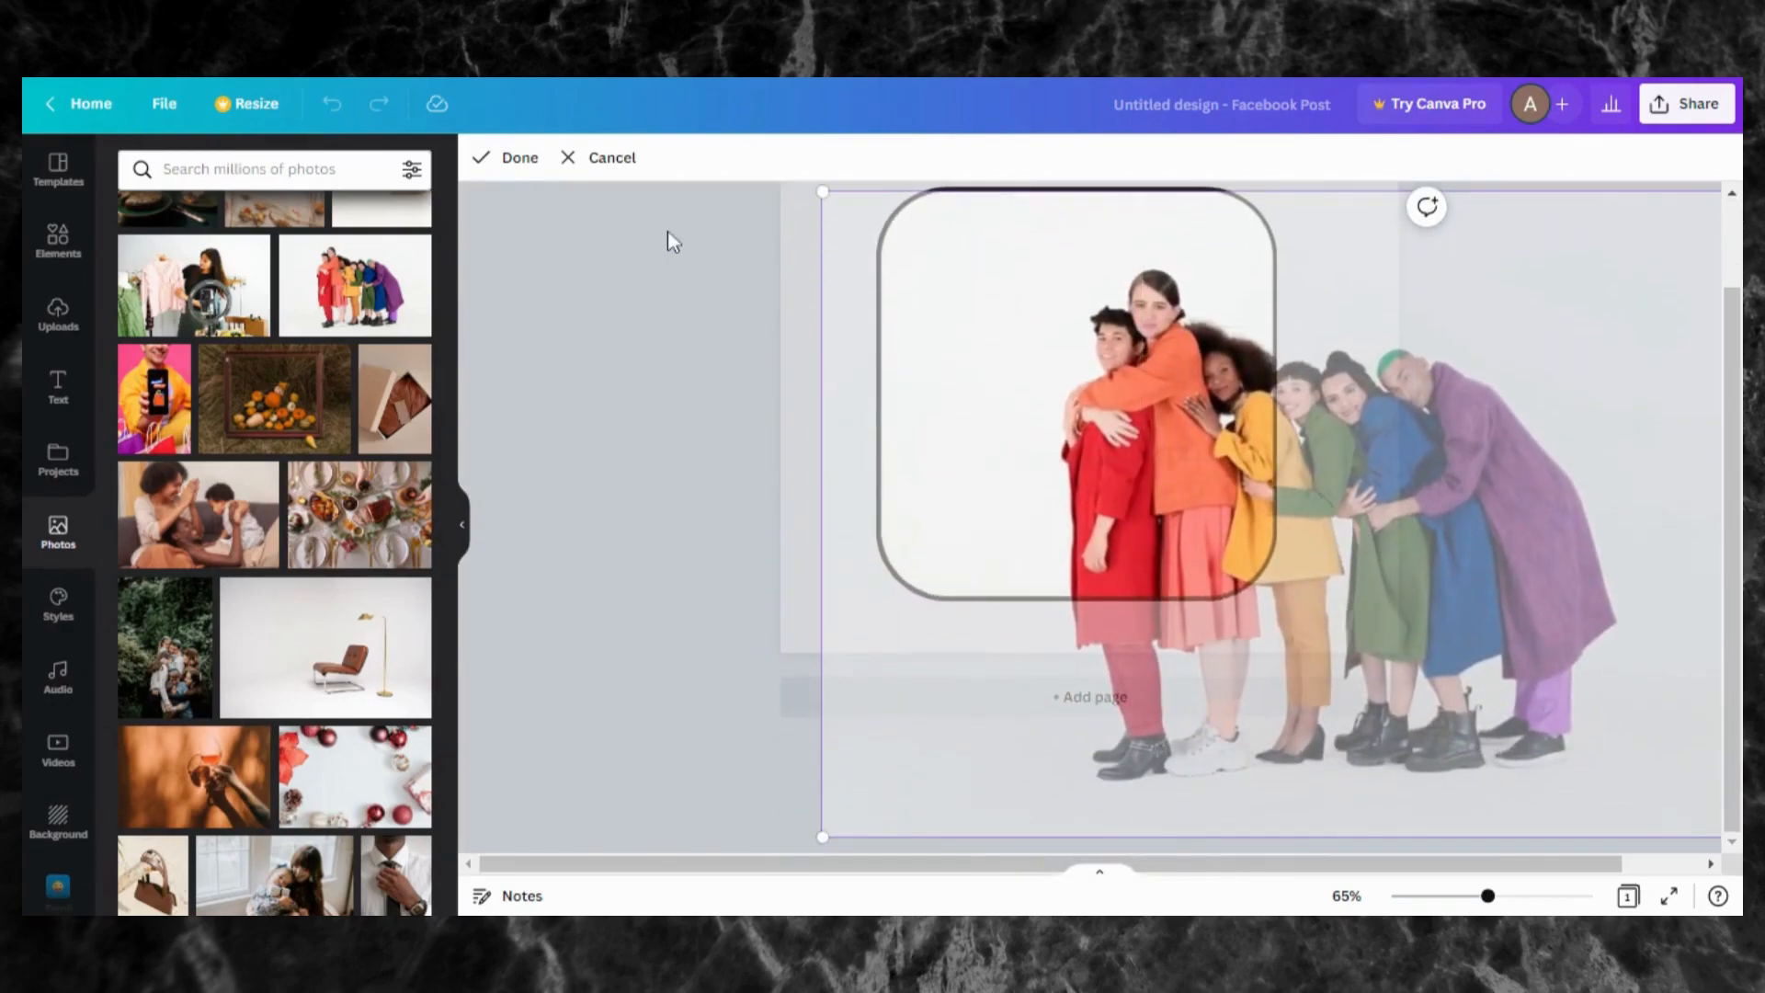
drag(821, 190, 365, 79)
drag(1050, 376, 1221, 631)
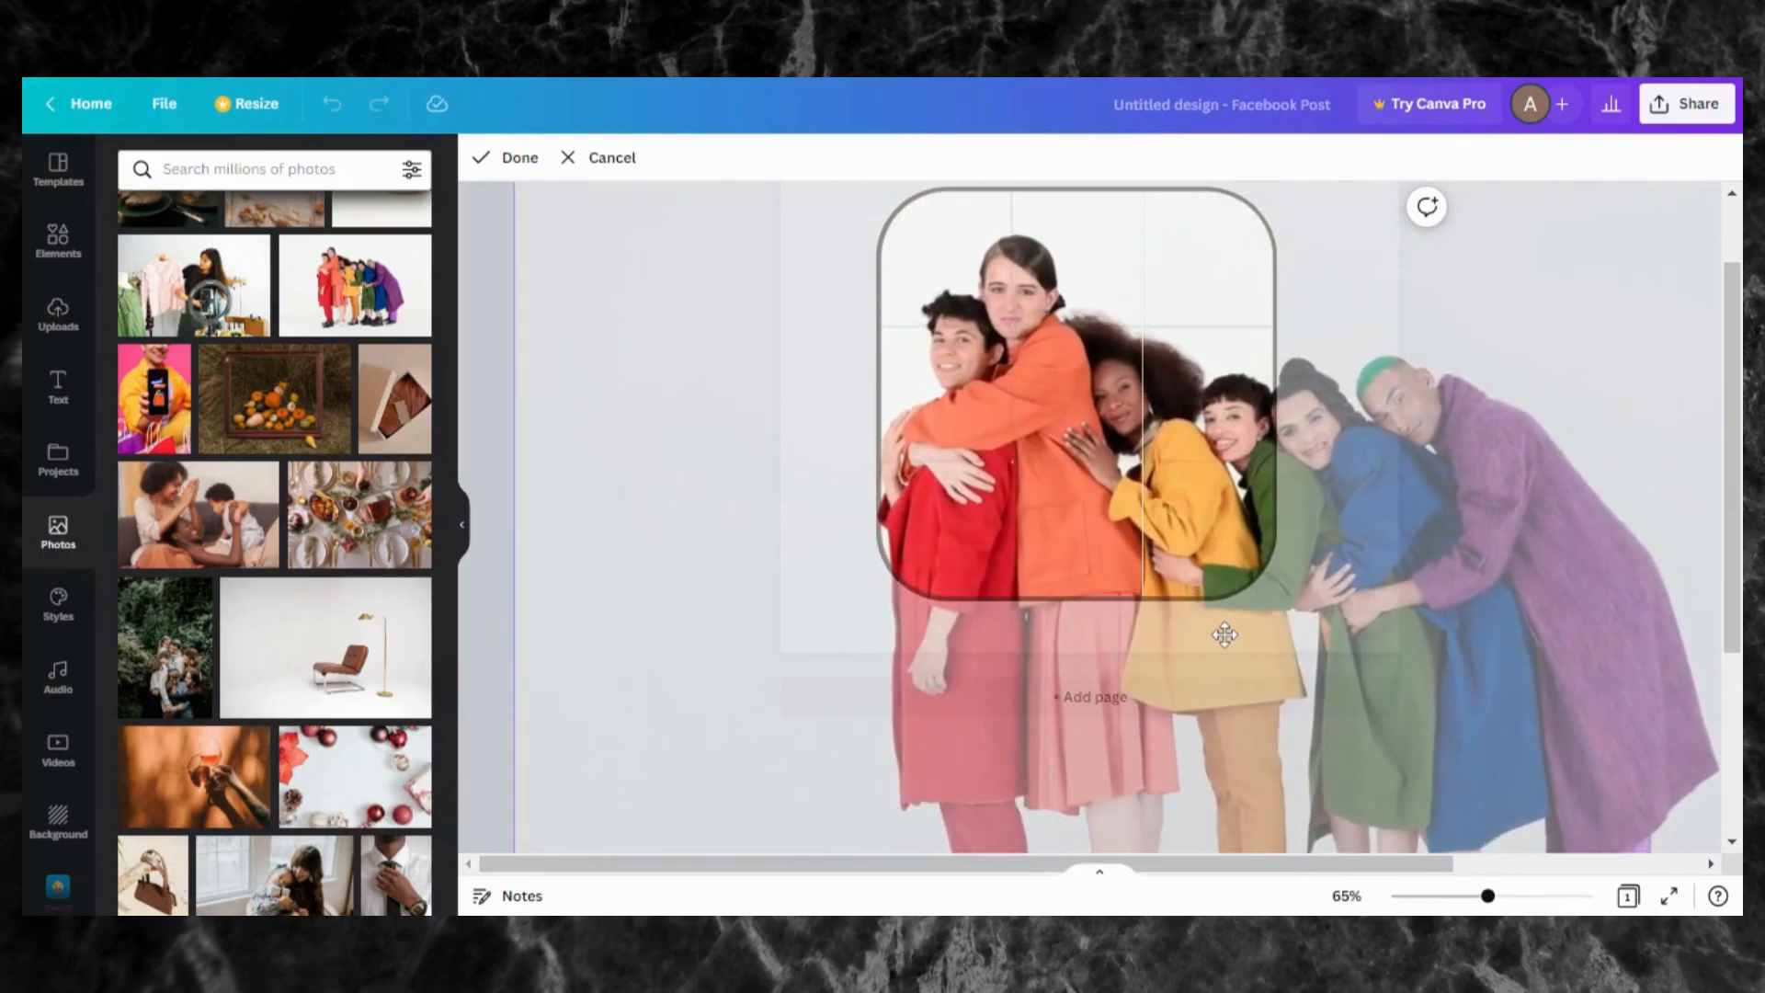
click(516, 163)
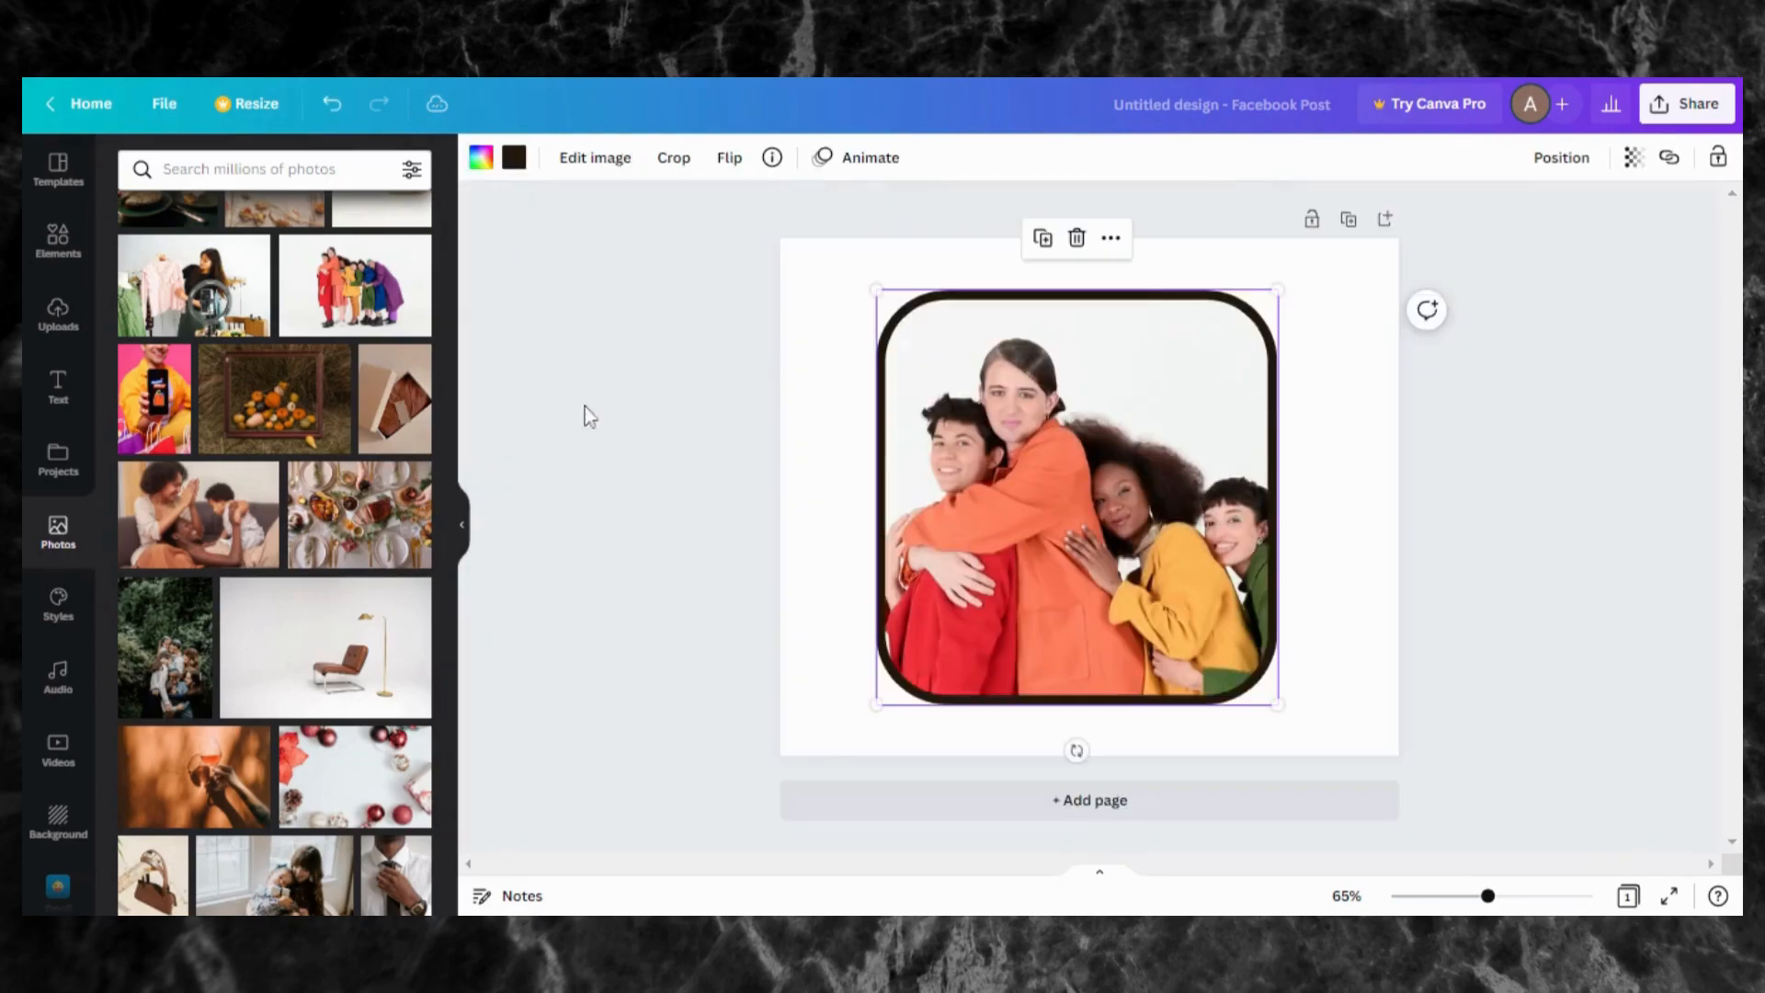
click(1340, 609)
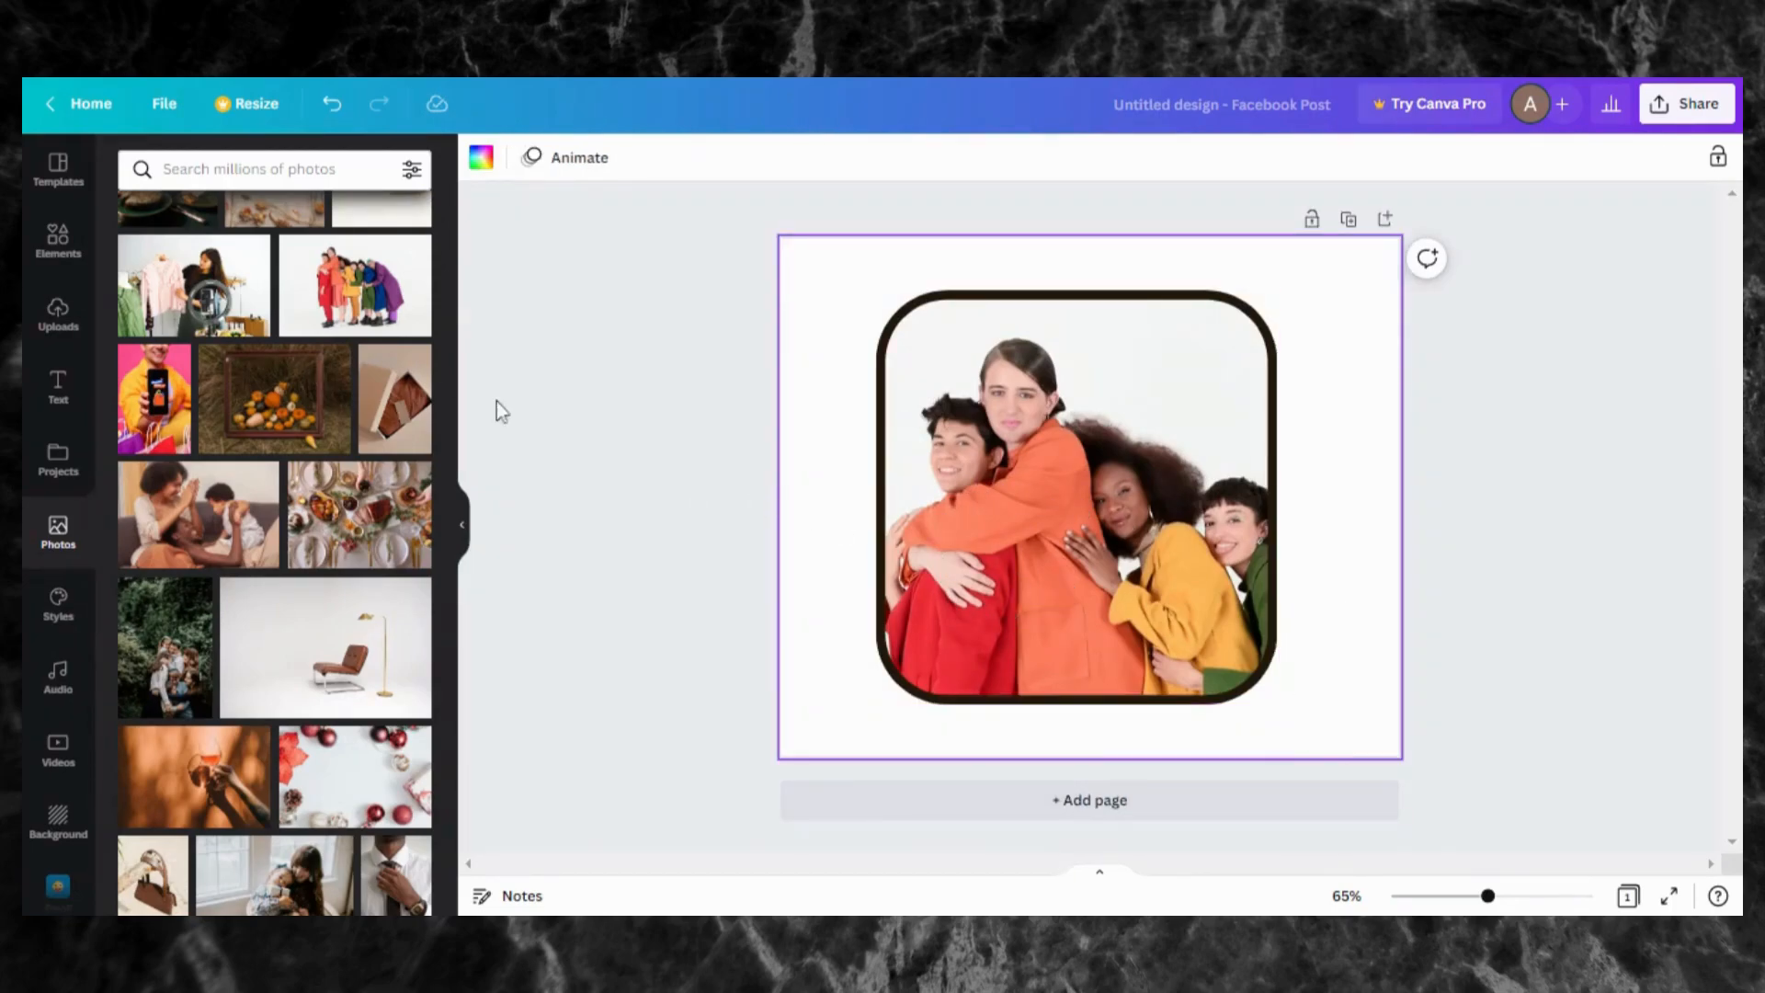
Step: Replace the framed photo with the woman holding a pink blouse, shift it right to reveal the green dress, and apply the crop
click(188, 299)
drag(1145, 619, 1166, 602)
click(1168, 594)
double_click(1168, 595)
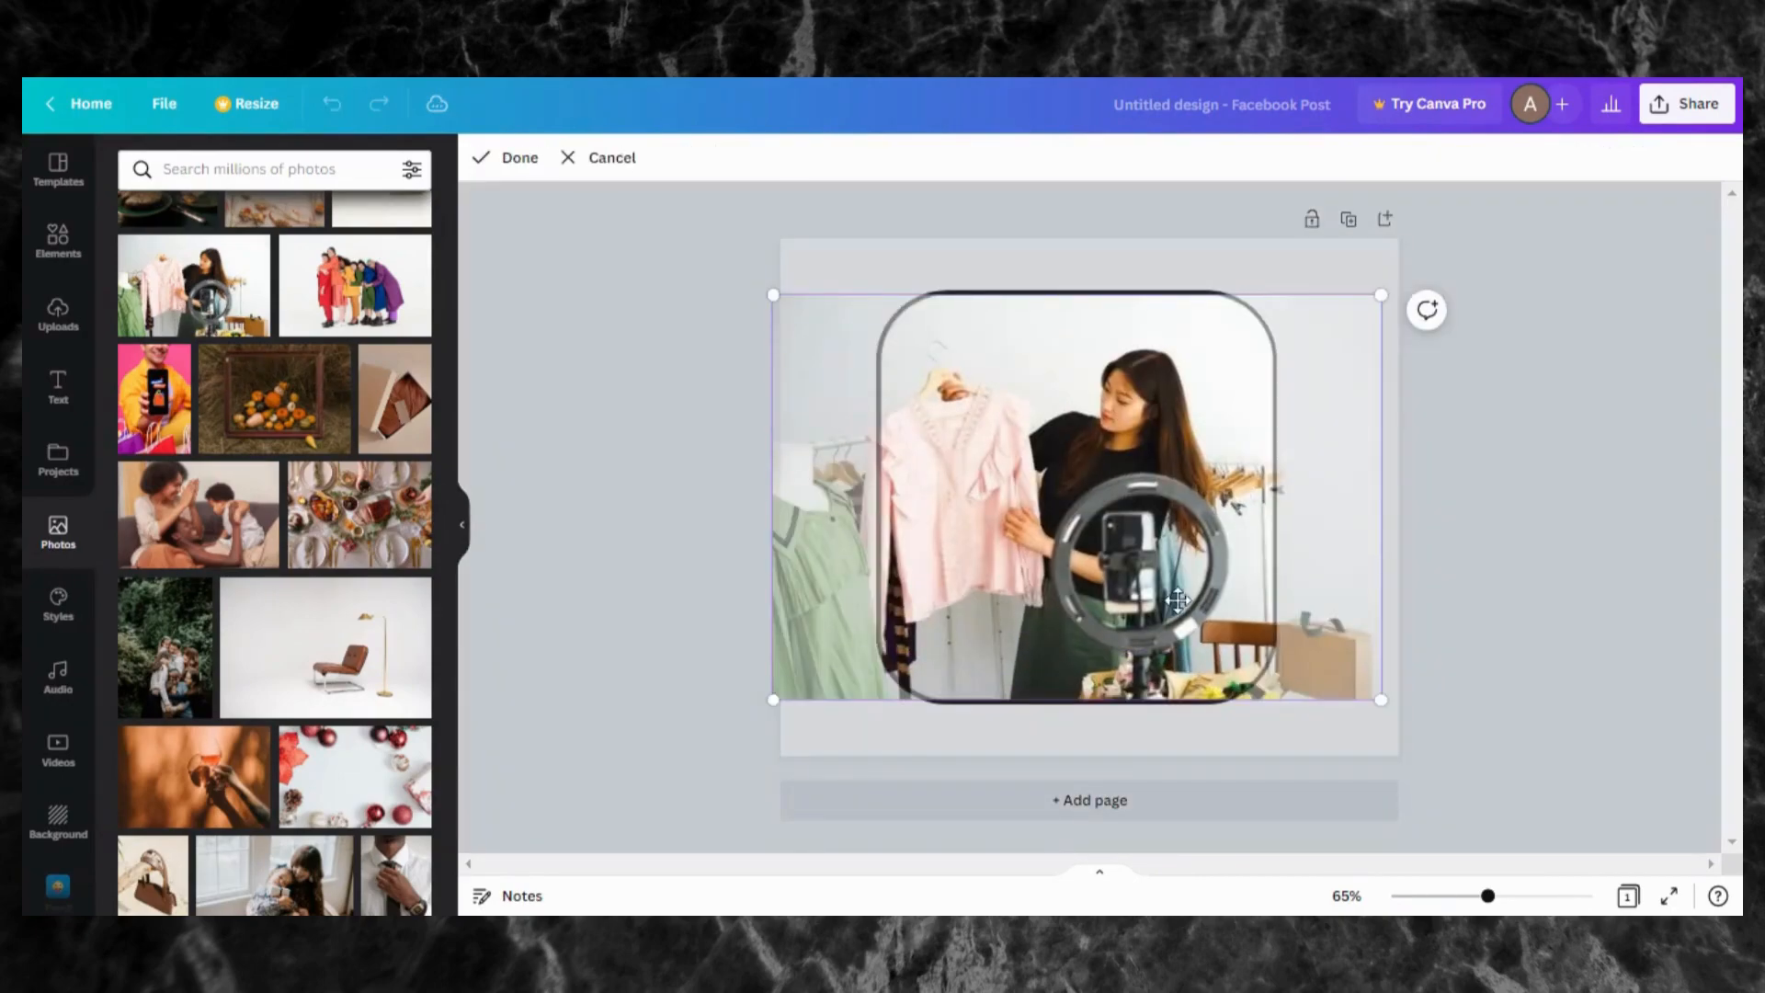
drag(1065, 582, 1200, 592)
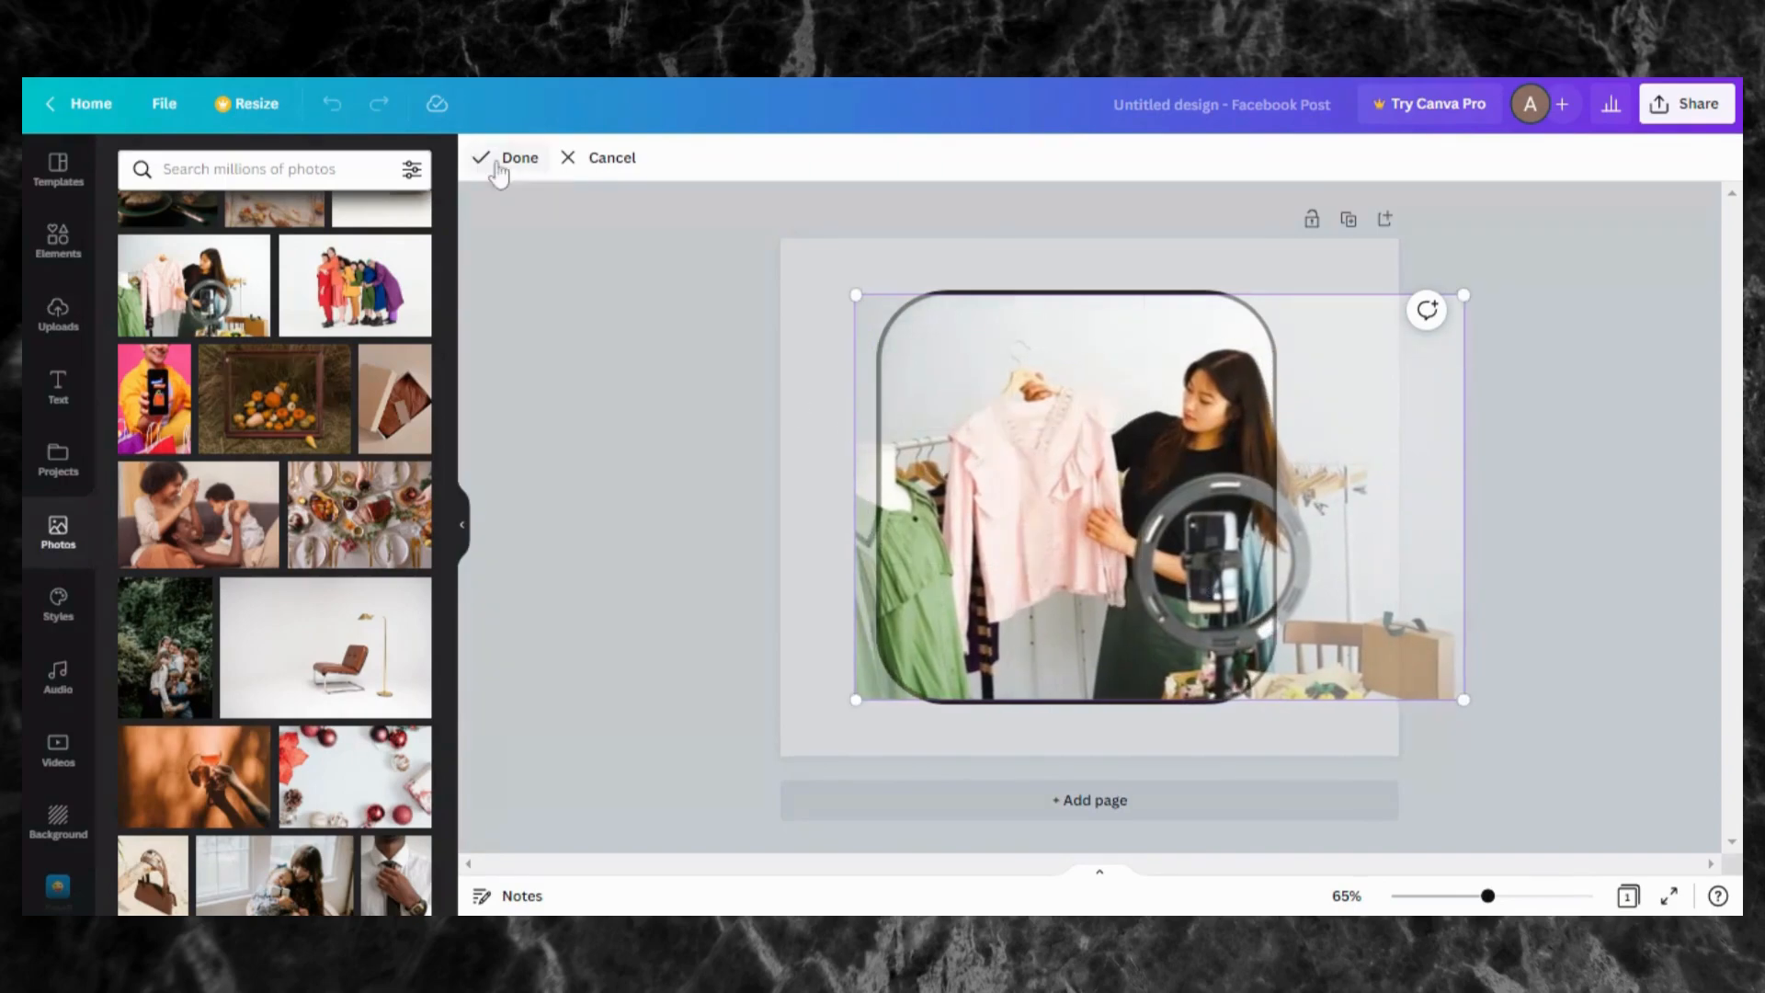
click(504, 161)
Step: Enlarge and reposition the woman's photo inside the frame so the ring light and phone fill the middle, and apply the crop
double_click(1172, 432)
drag(1172, 433, 1067, 439)
drag(1377, 700, 1686, 907)
drag(1449, 740, 1240, 546)
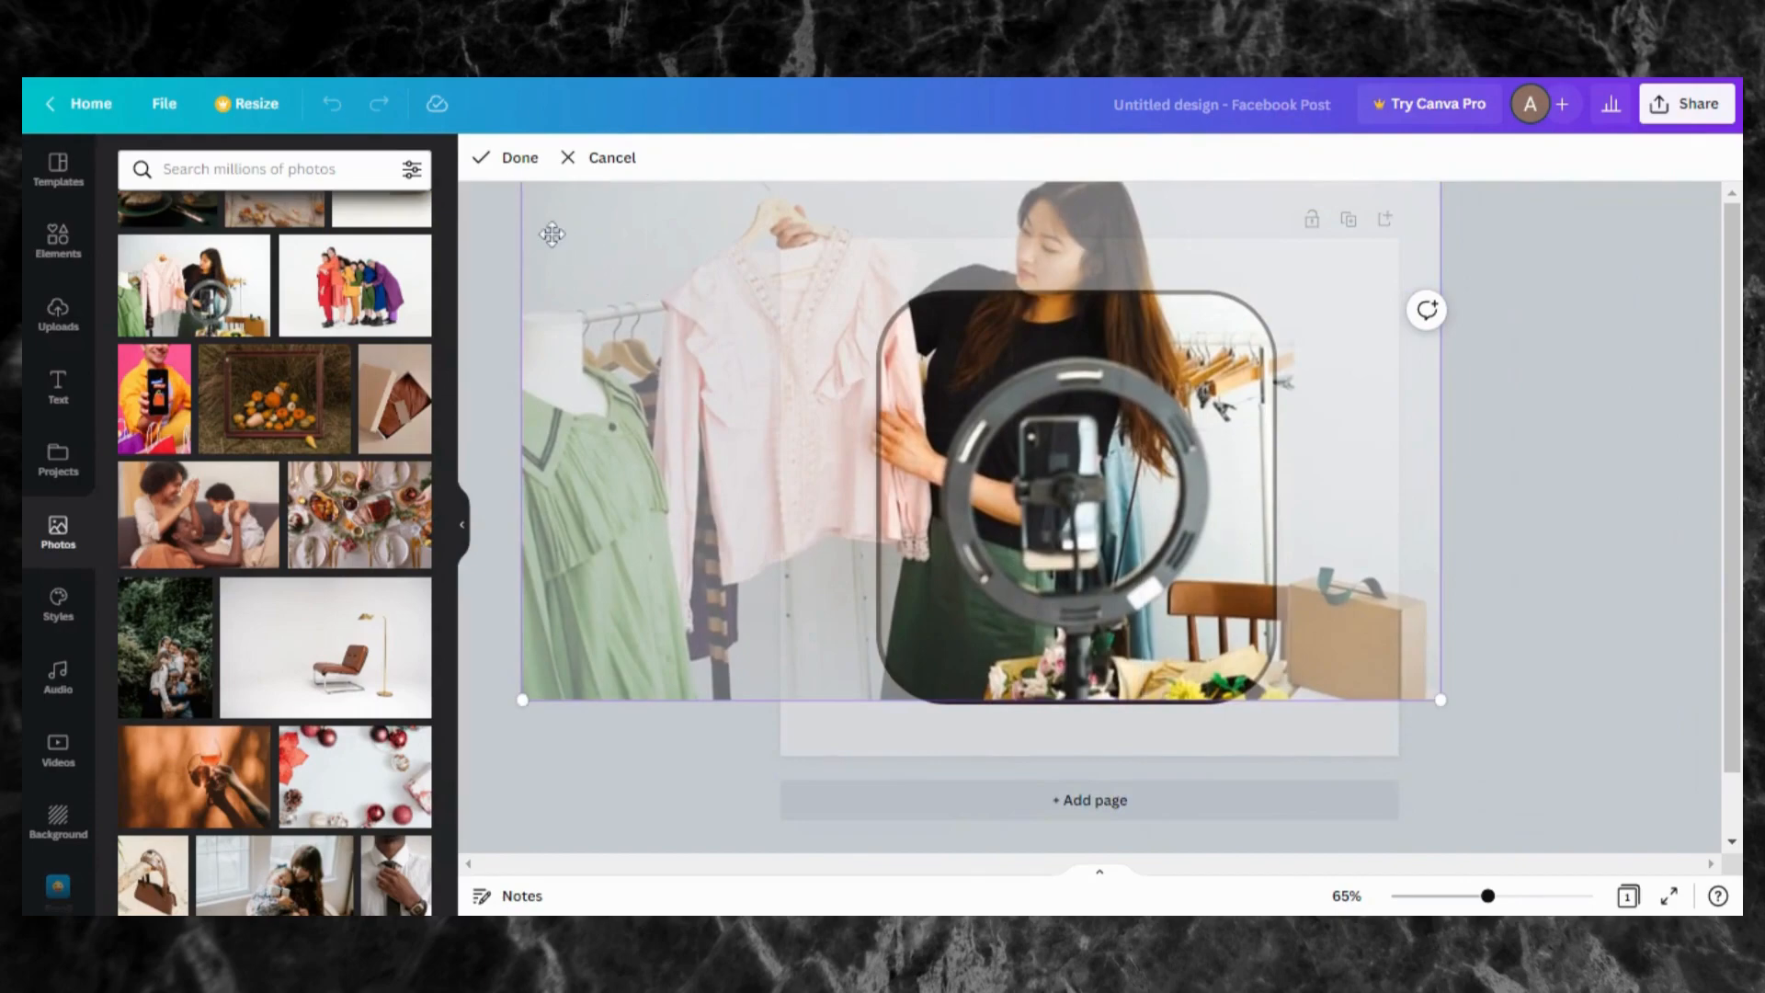
click(515, 159)
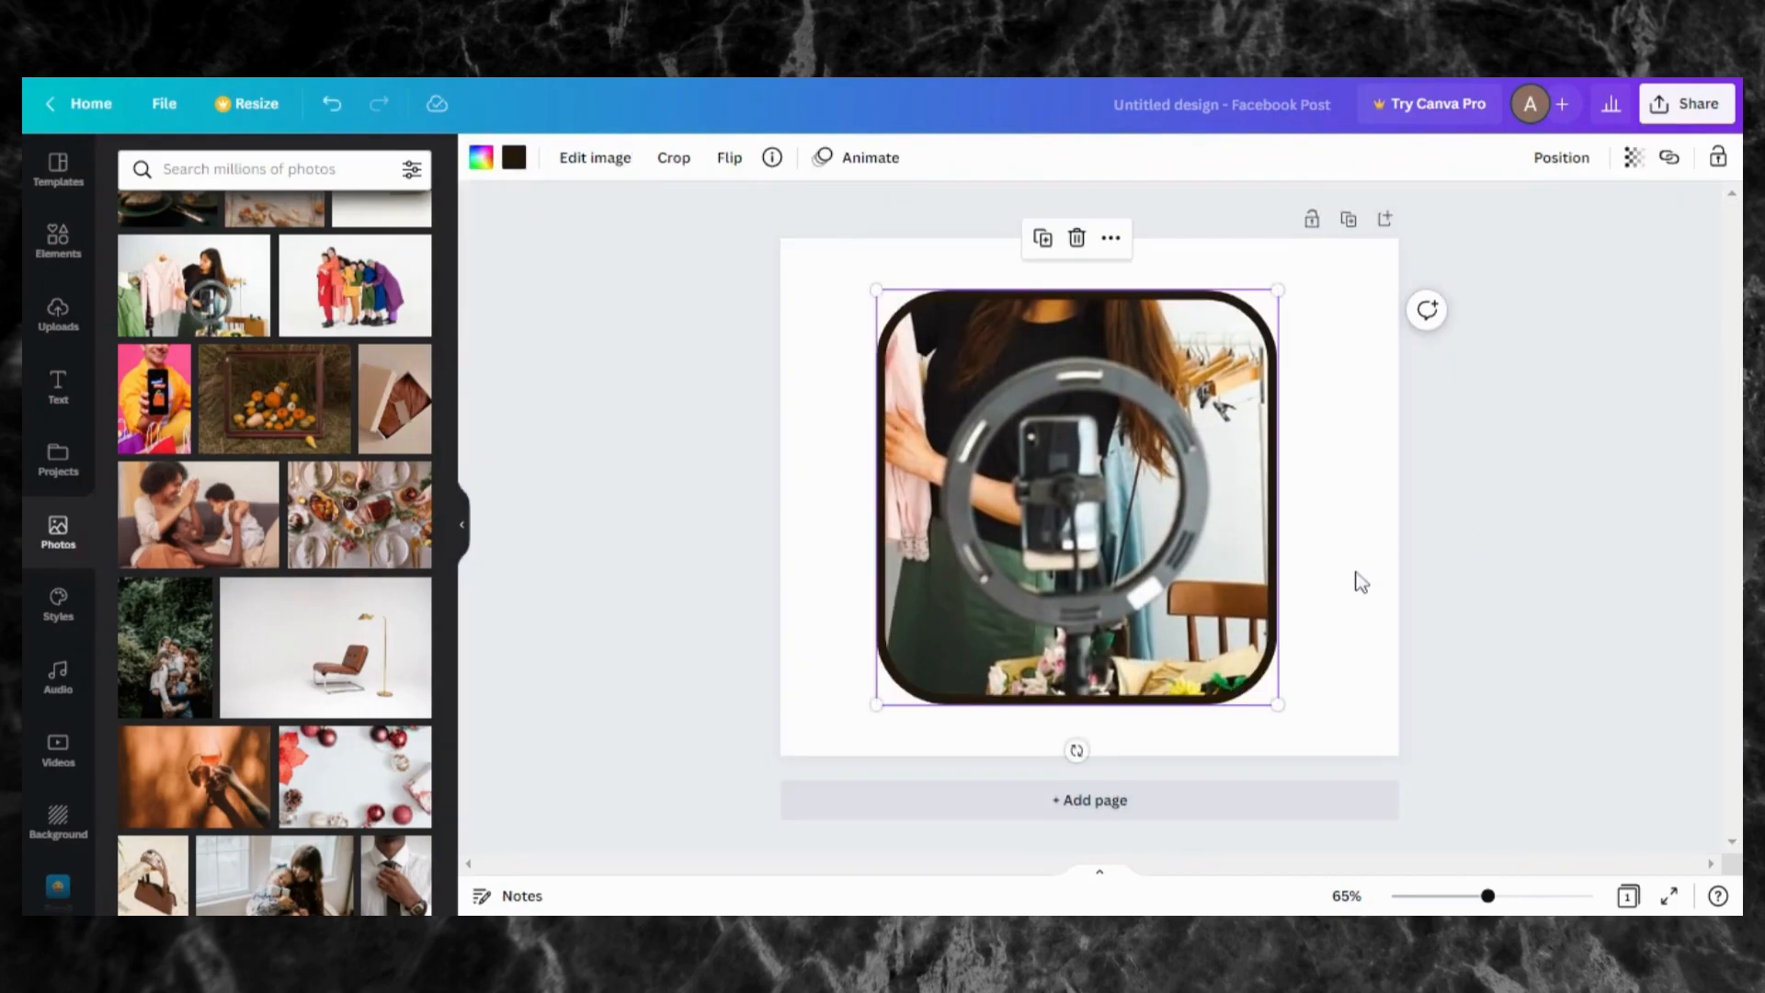
click(1359, 581)
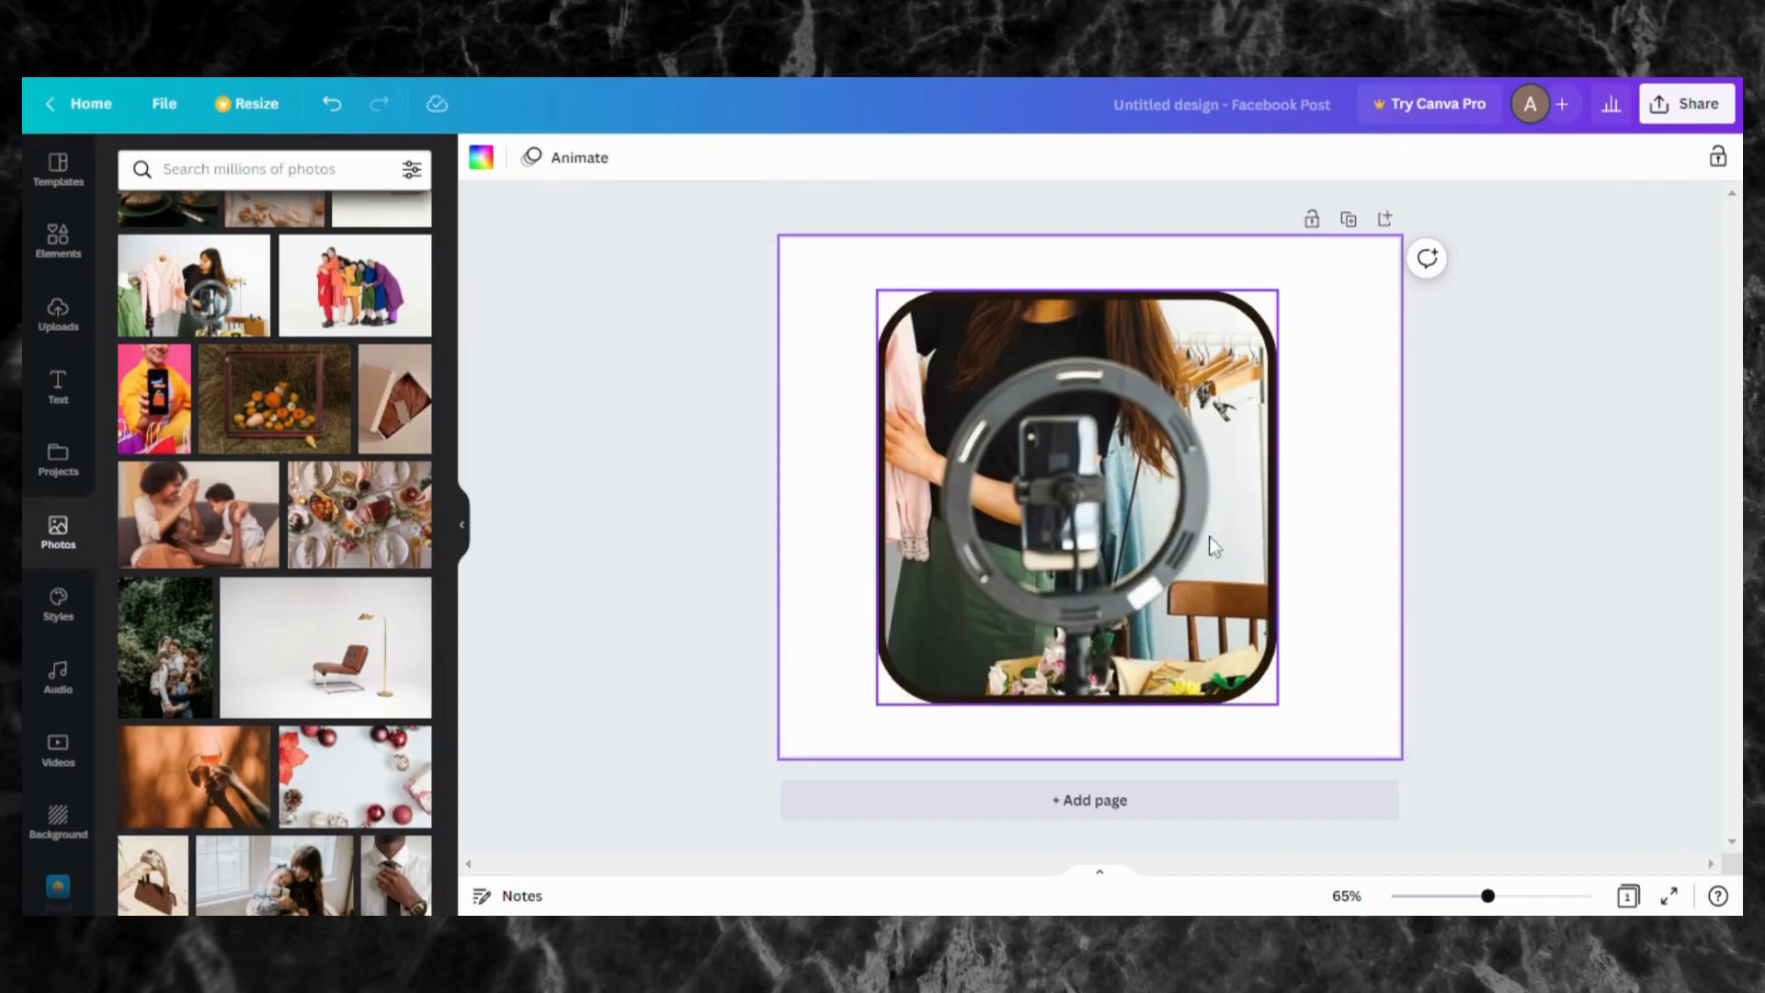
Step: Move the photo down inside the frame so the woman's face and upper body show above the ring light, and apply the crop
double_click(1094, 551)
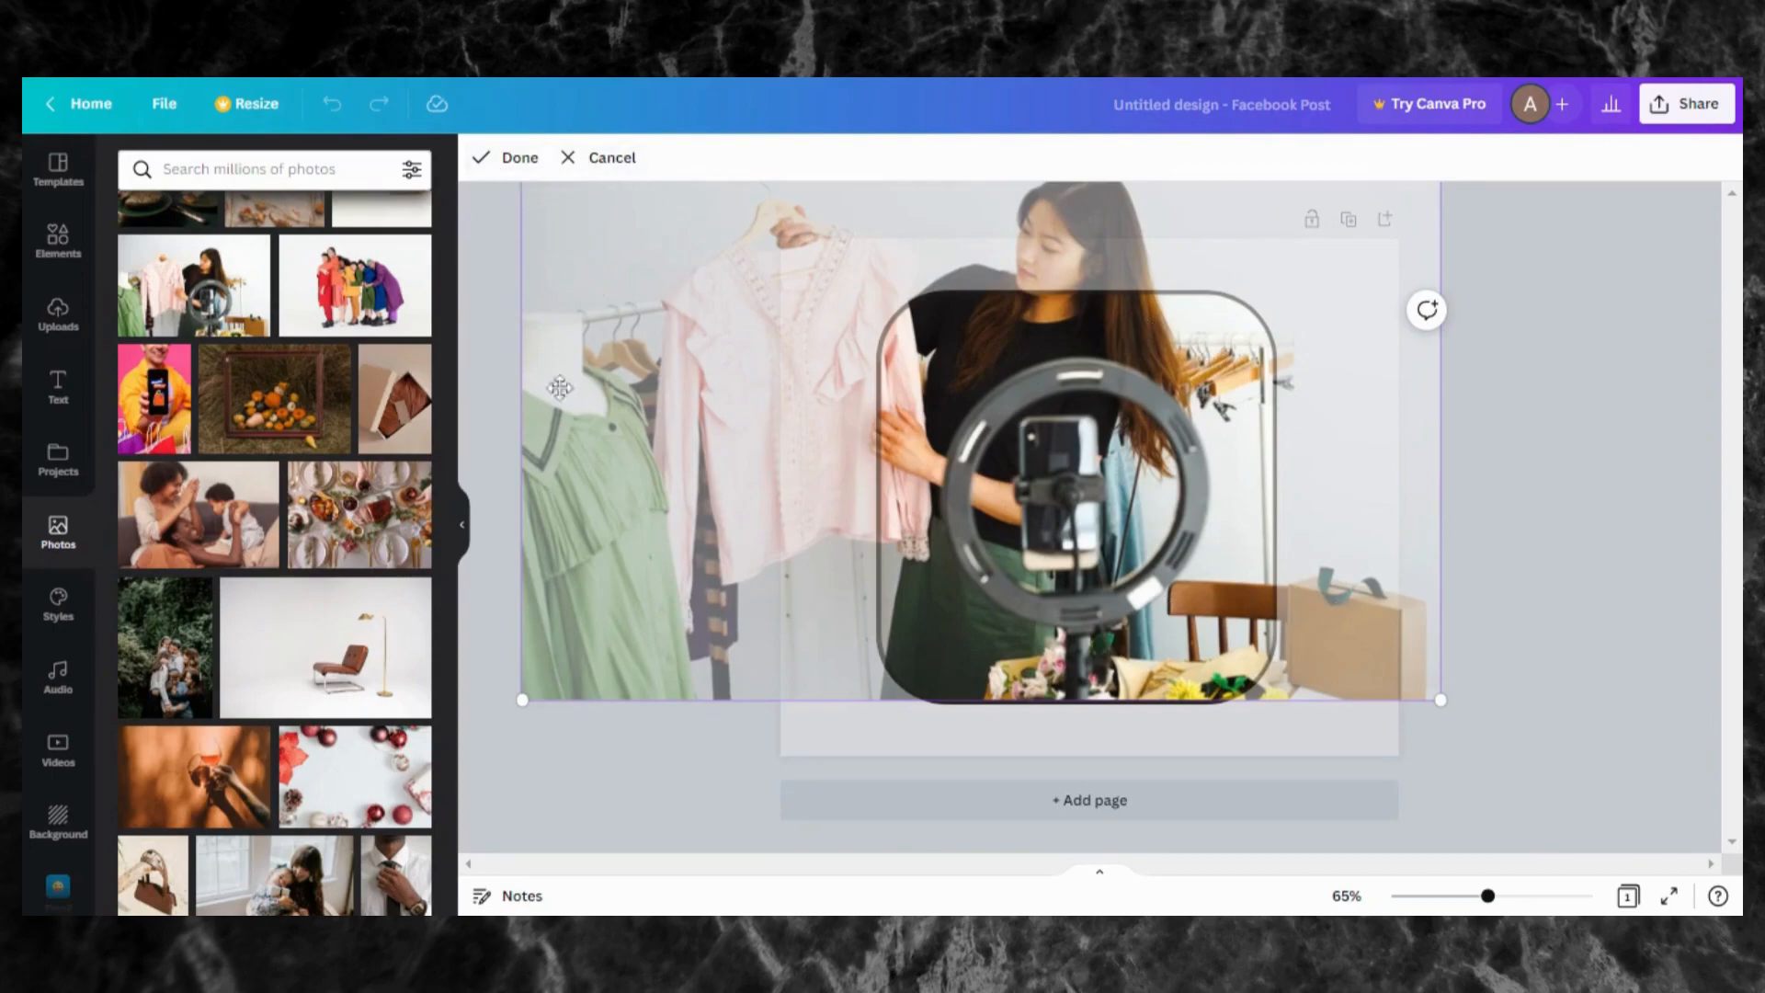
drag(943, 489, 962, 663)
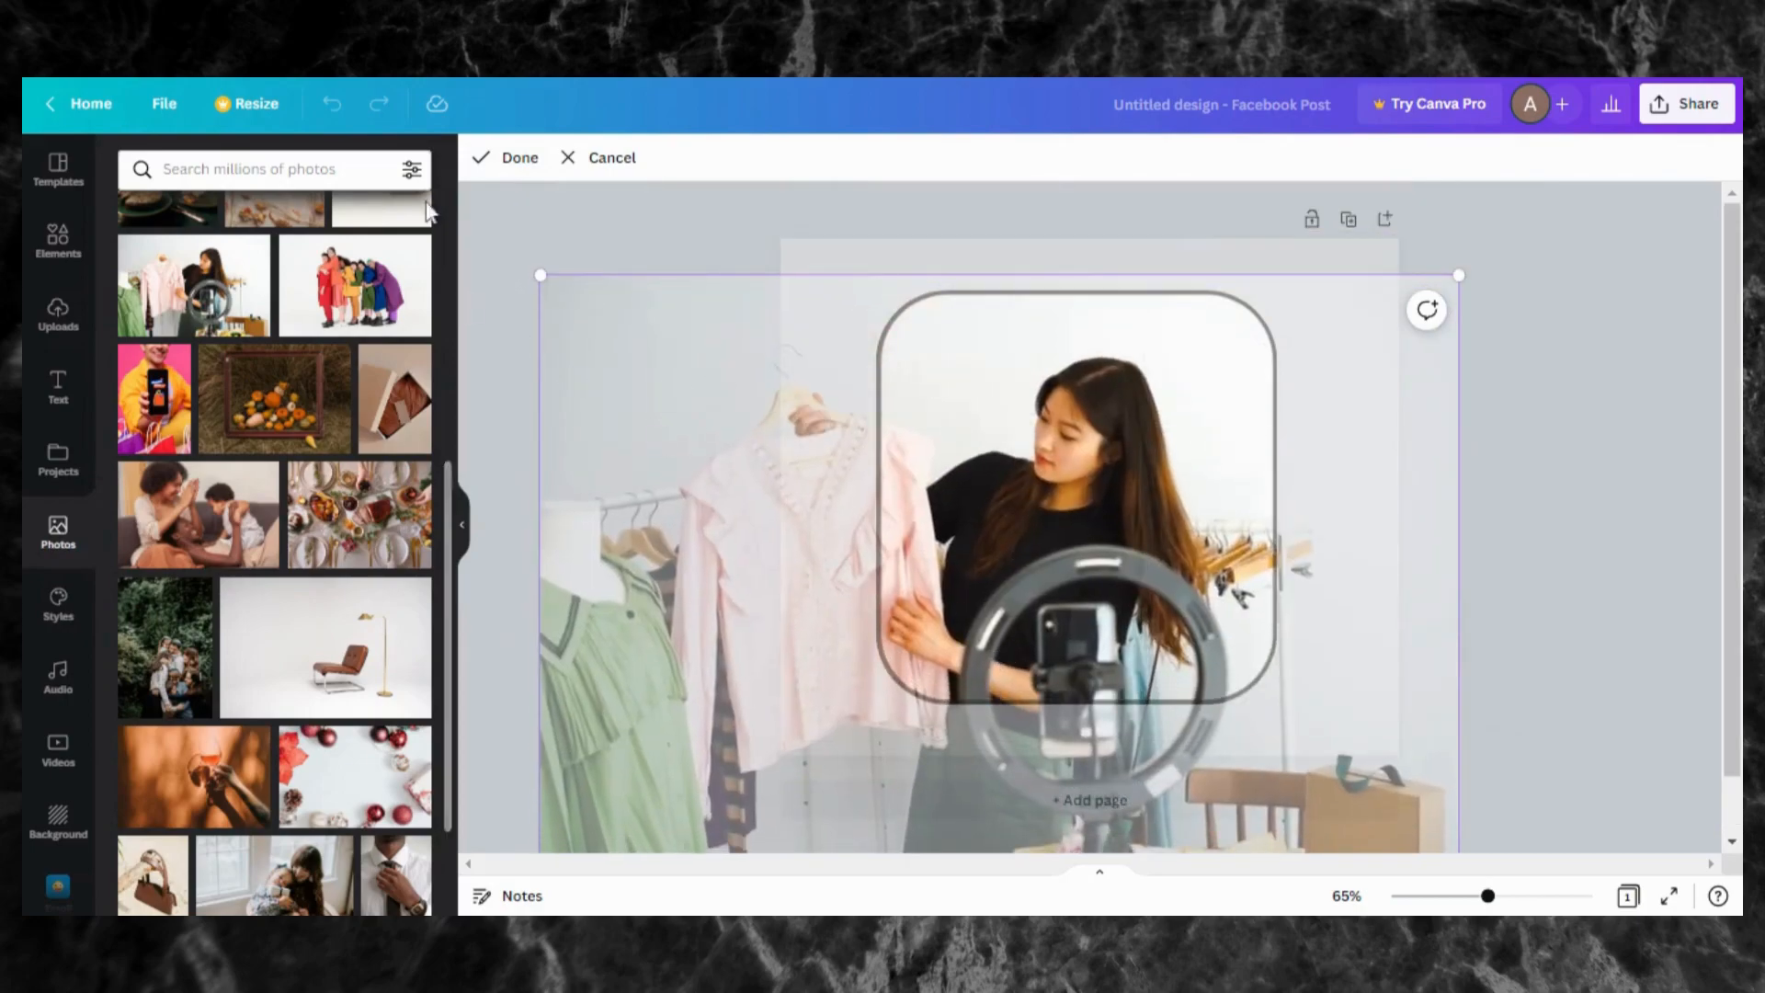
click(482, 159)
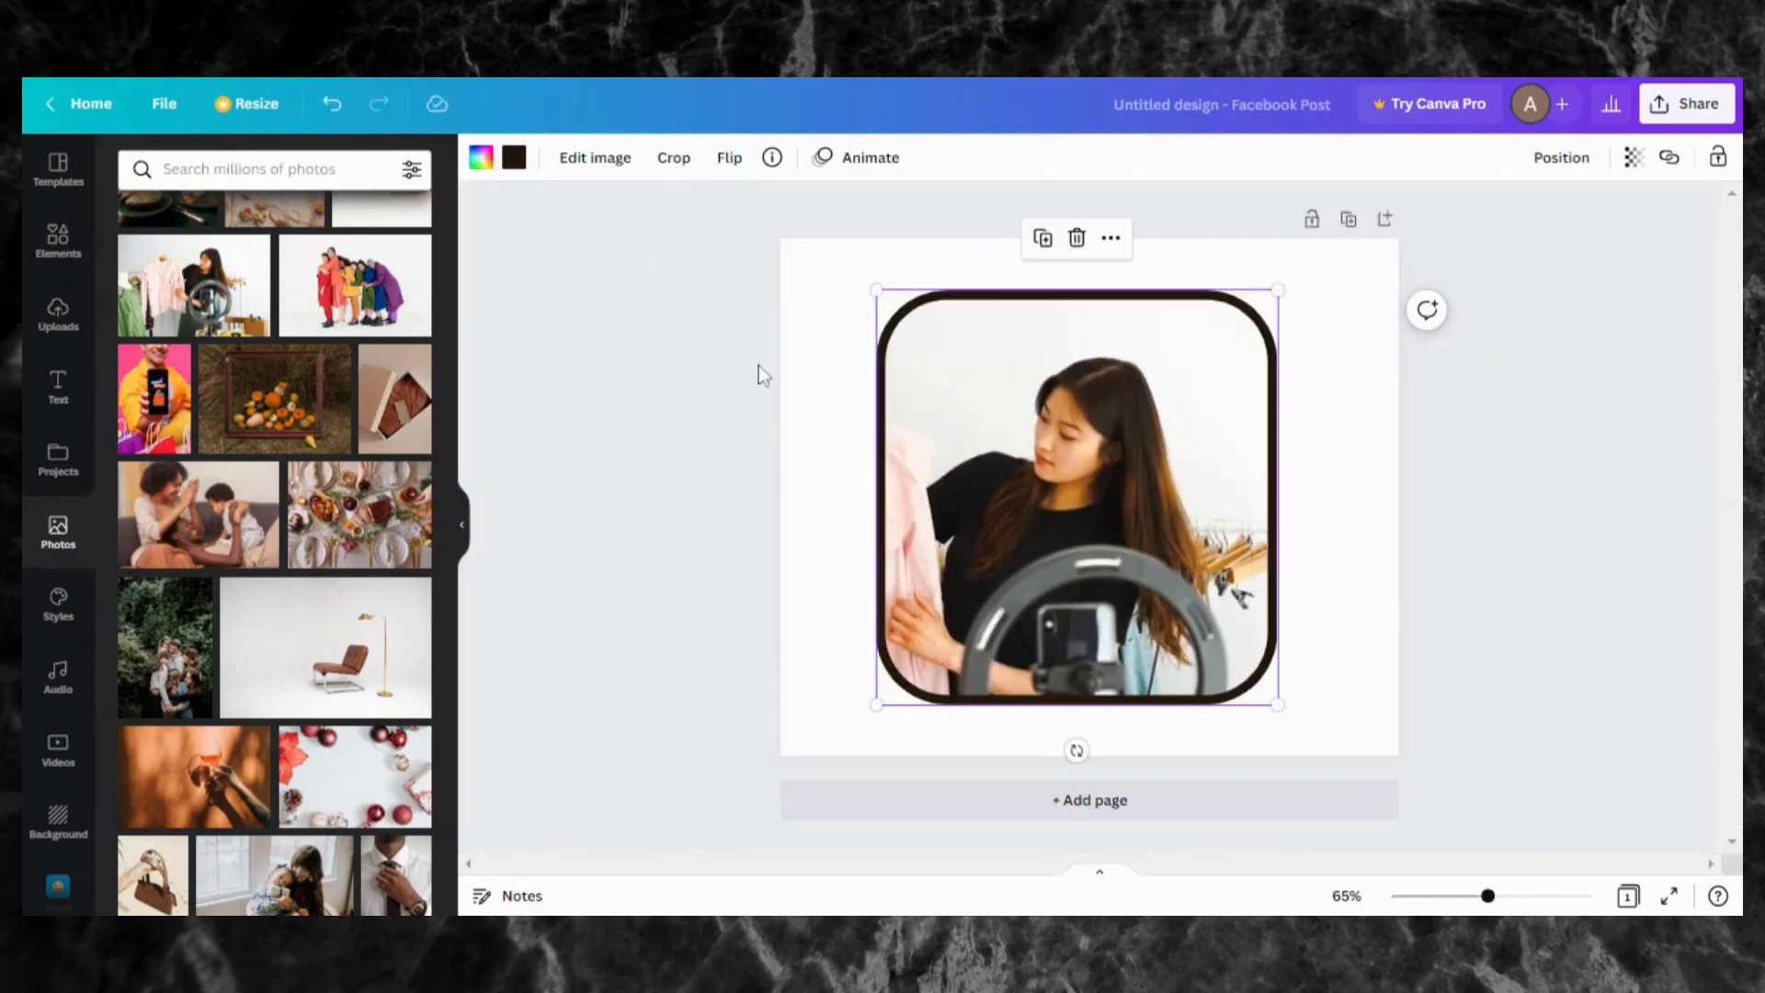